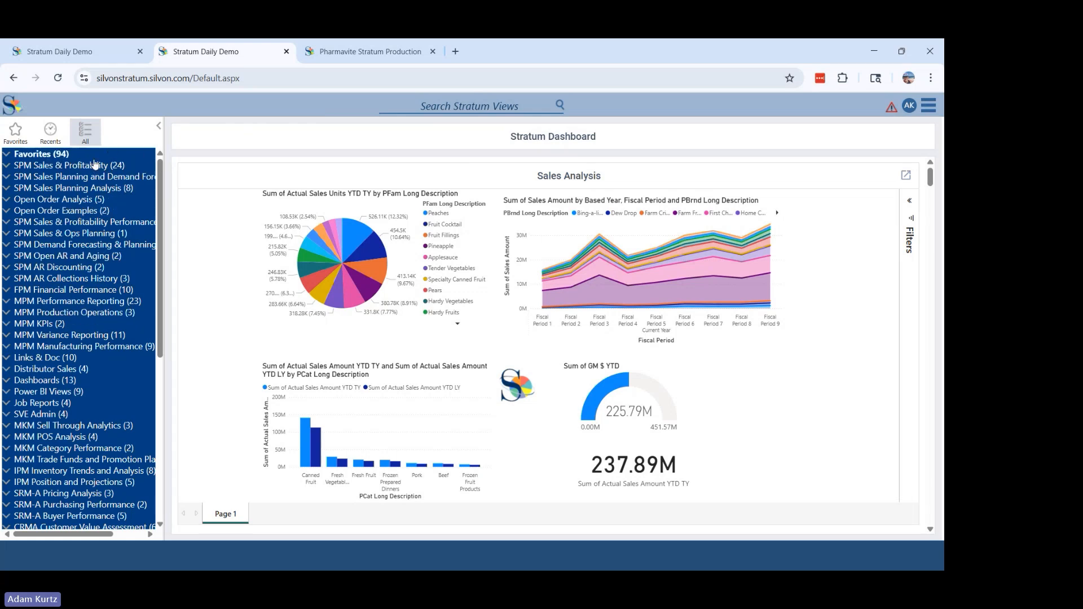
- Create a new view in the SPM Sales & Profitability group
{"action": "right_click", "coordinate": [90, 168]}
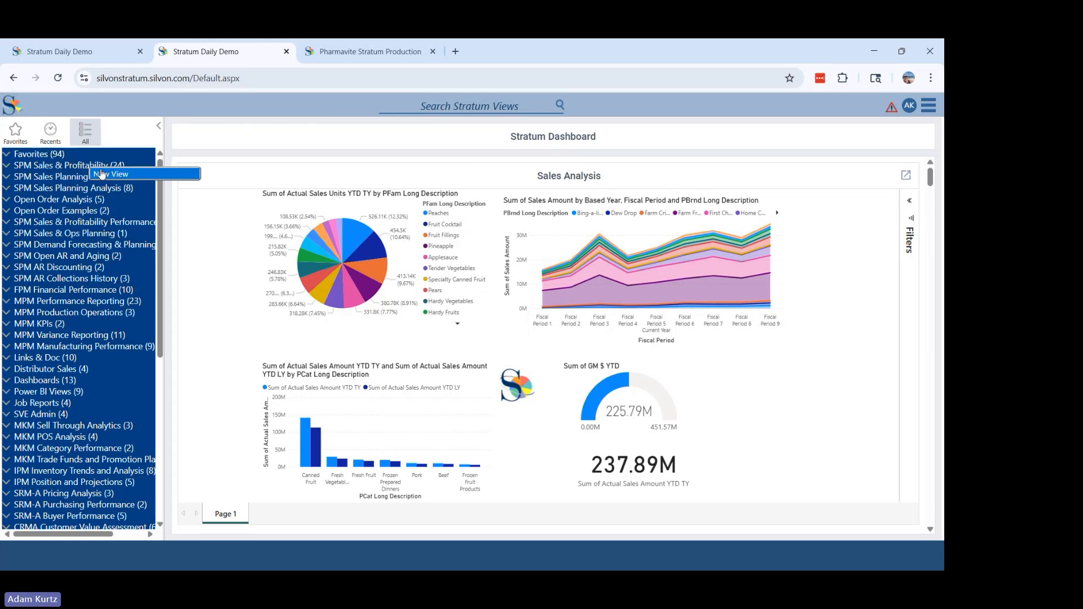
{"action": "left_click", "coordinate": [102, 173]}
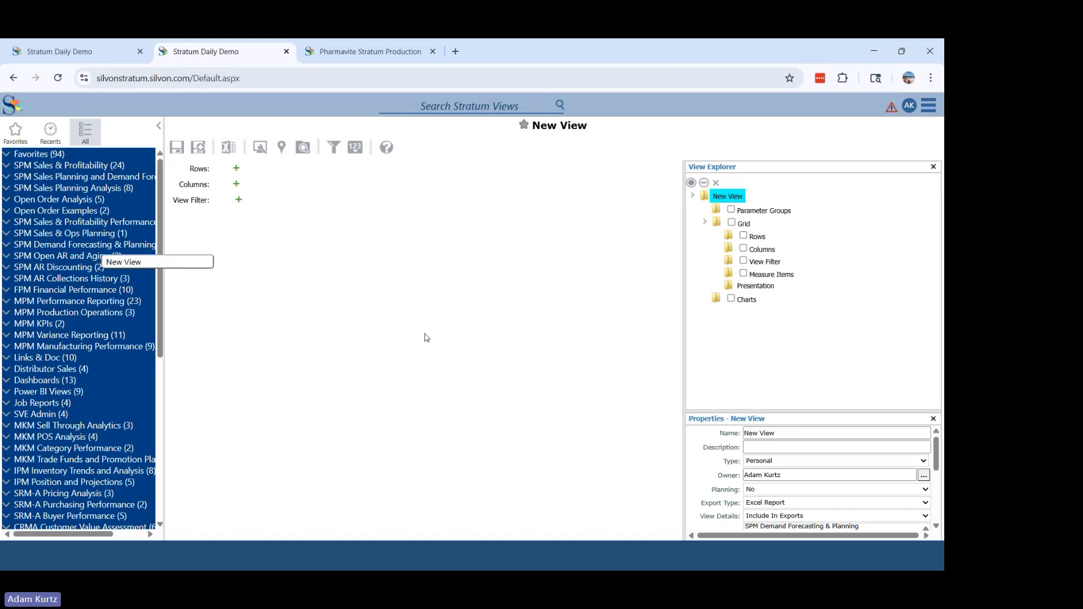
{"action": "right_click", "coordinate": [425, 254]}
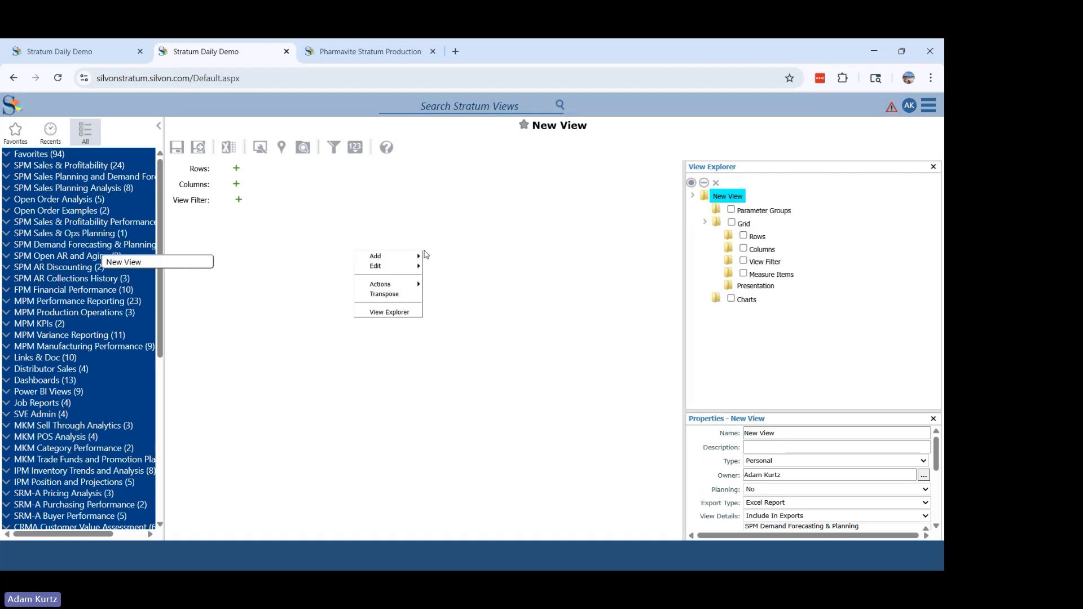
{"action": "left_click", "coordinate": [457, 225]}
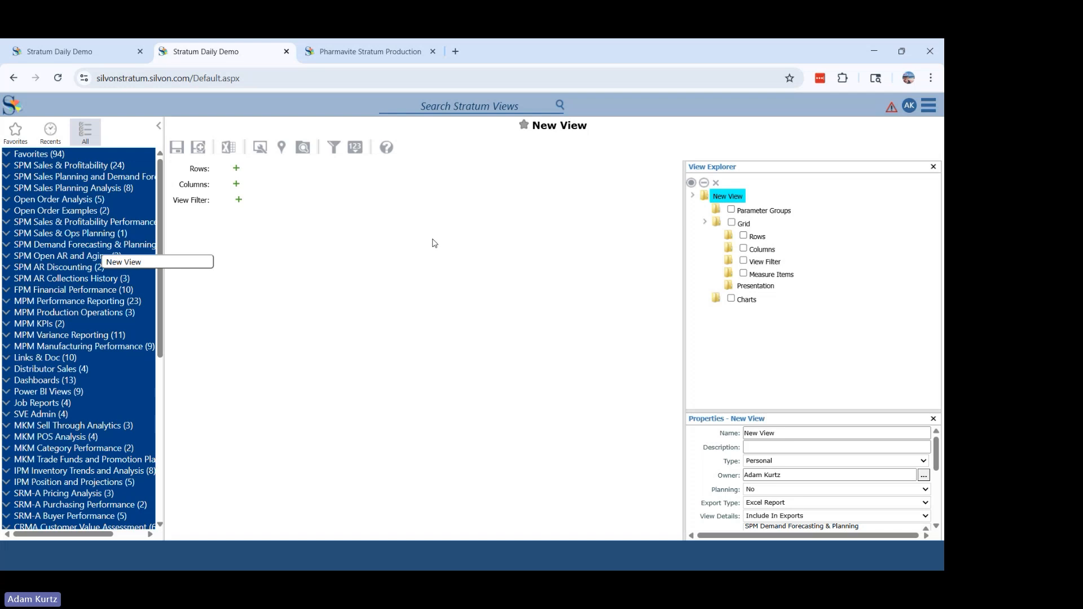
- Collapse the Stratum Views list and hide the new view's Properties pane
{"action": "left_click", "coordinate": [158, 125]}
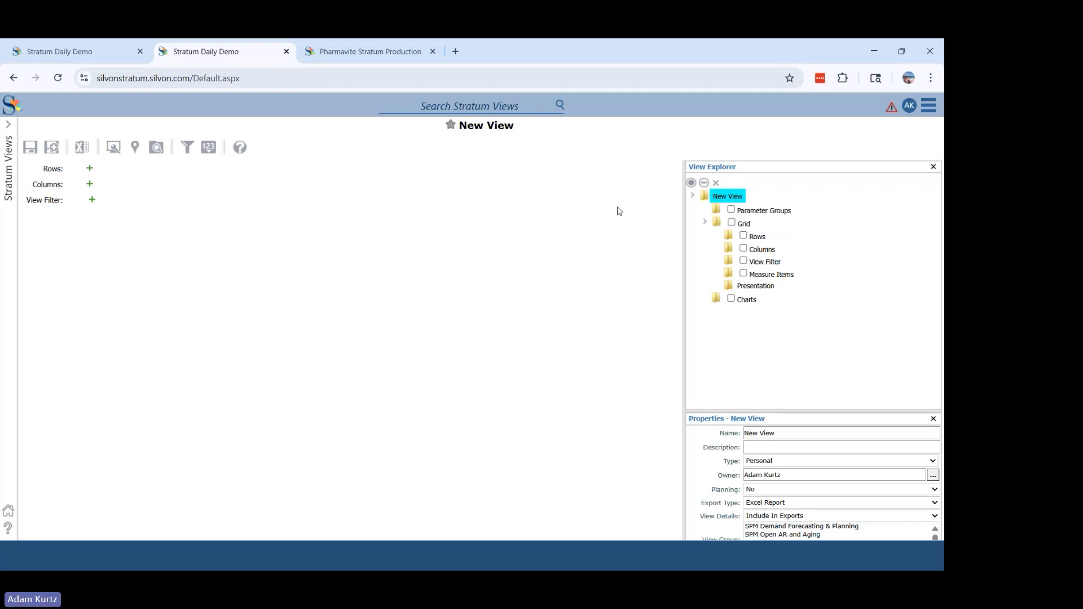
{"action": "left_click", "coordinate": [157, 149]}
{"action": "left_click", "coordinate": [157, 149]}
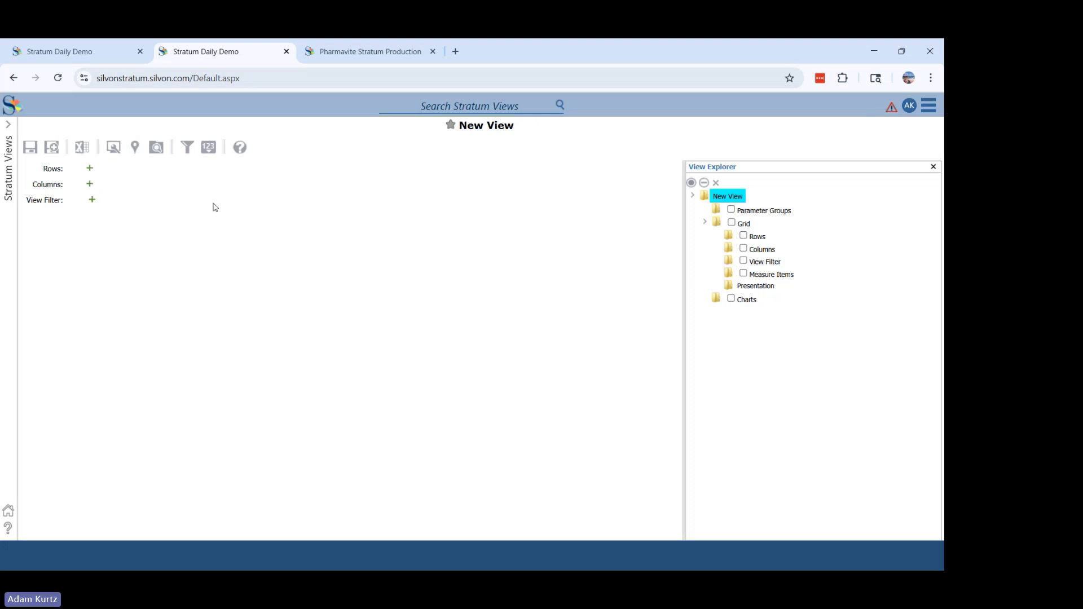
{"action": "right_click", "coordinate": [255, 254]}
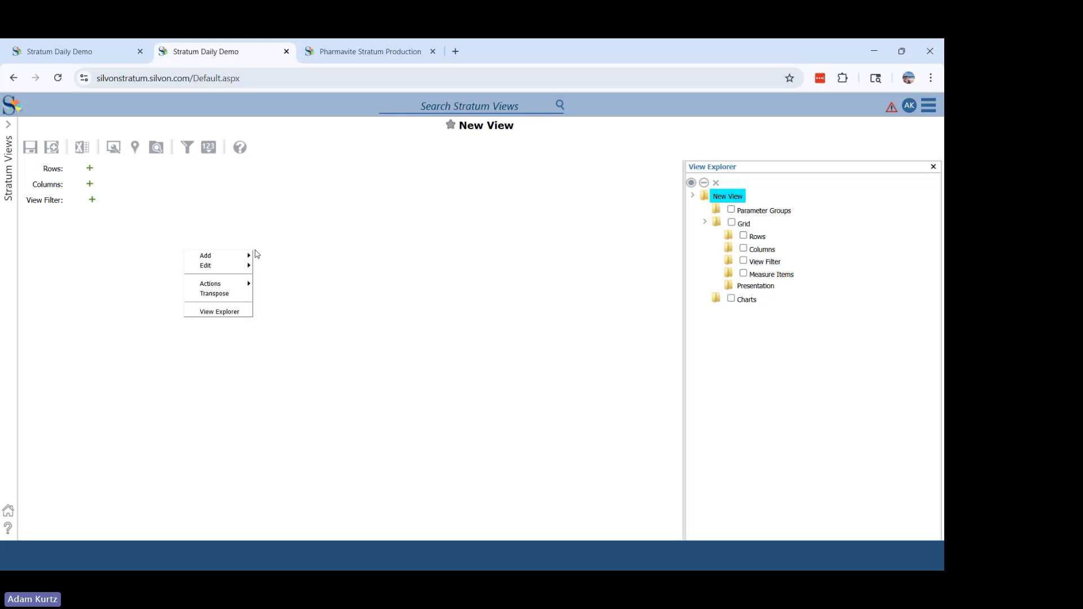
{"action": "mouse_move", "coordinate": [237, 255]}
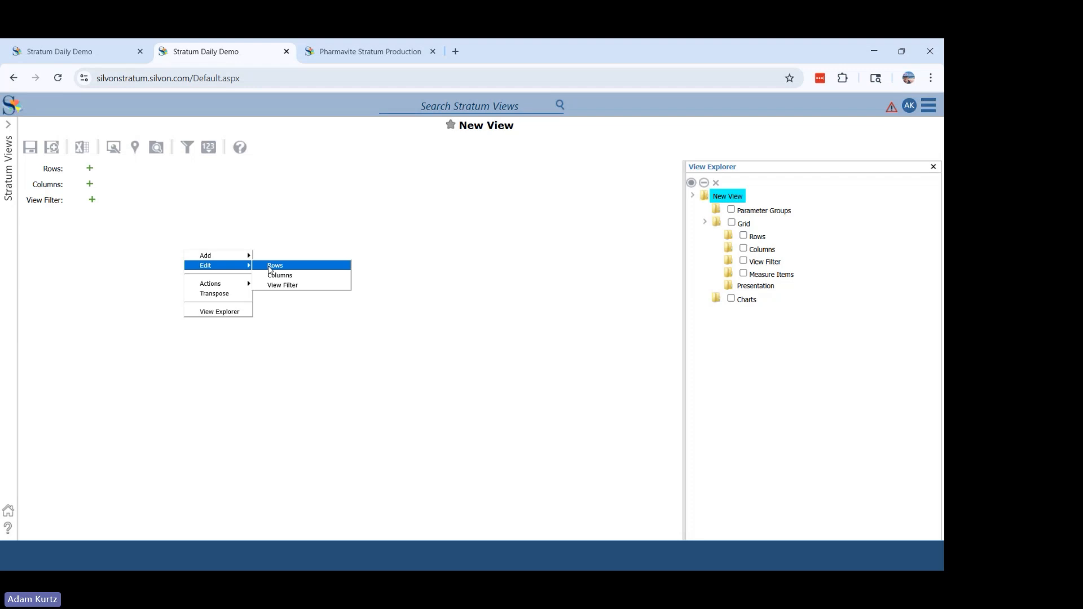
{"action": "left_click", "coordinate": [275, 265]}
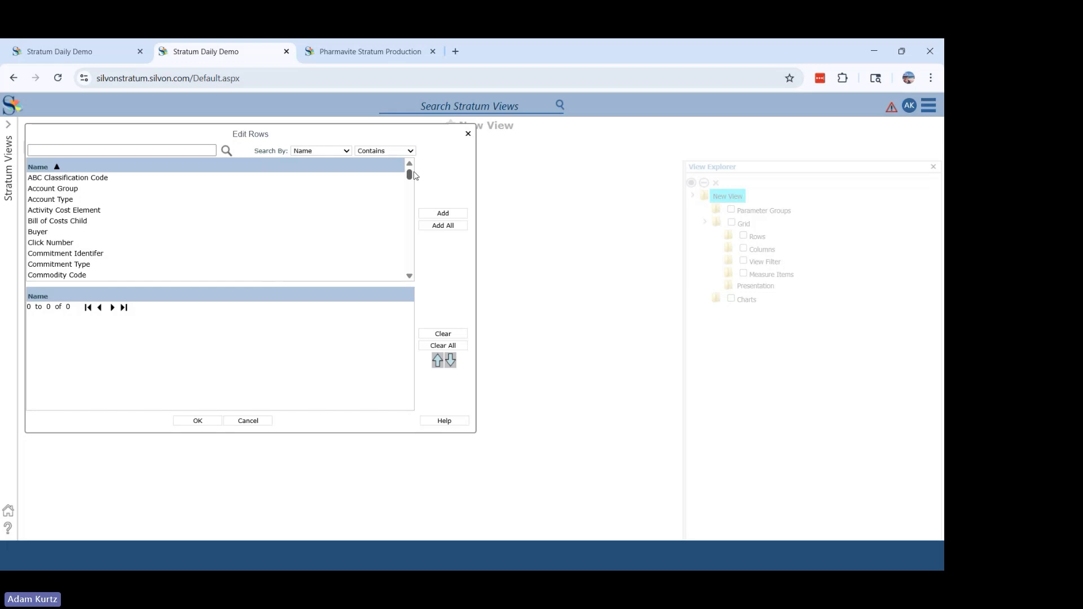
{"action": "left_click", "coordinate": [468, 135]}
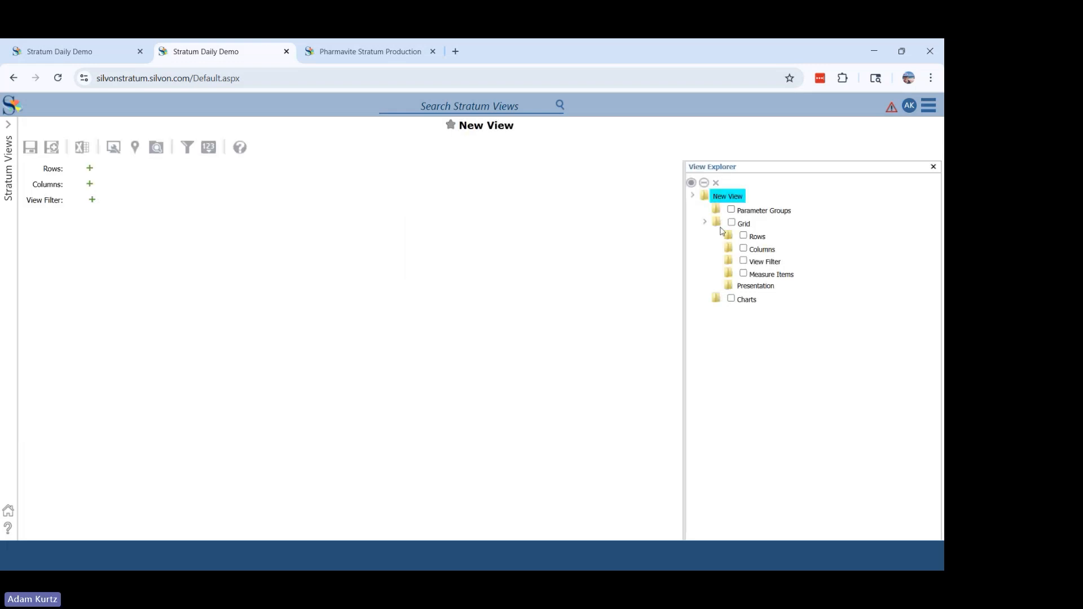
- Open the grid's Rows for editing from the View Explorer and move the Edit Rows dialog toward the middle of the workspace
{"action": "left_click", "coordinate": [758, 236]}
{"action": "right_click", "coordinate": [759, 236]}
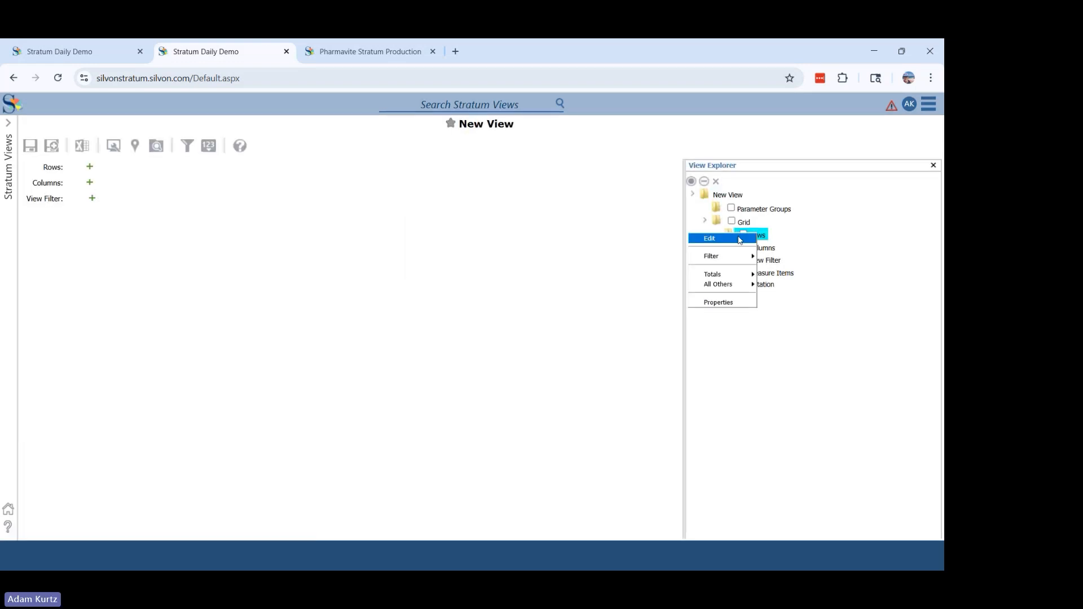
{"action": "left_click", "coordinate": [711, 237]}
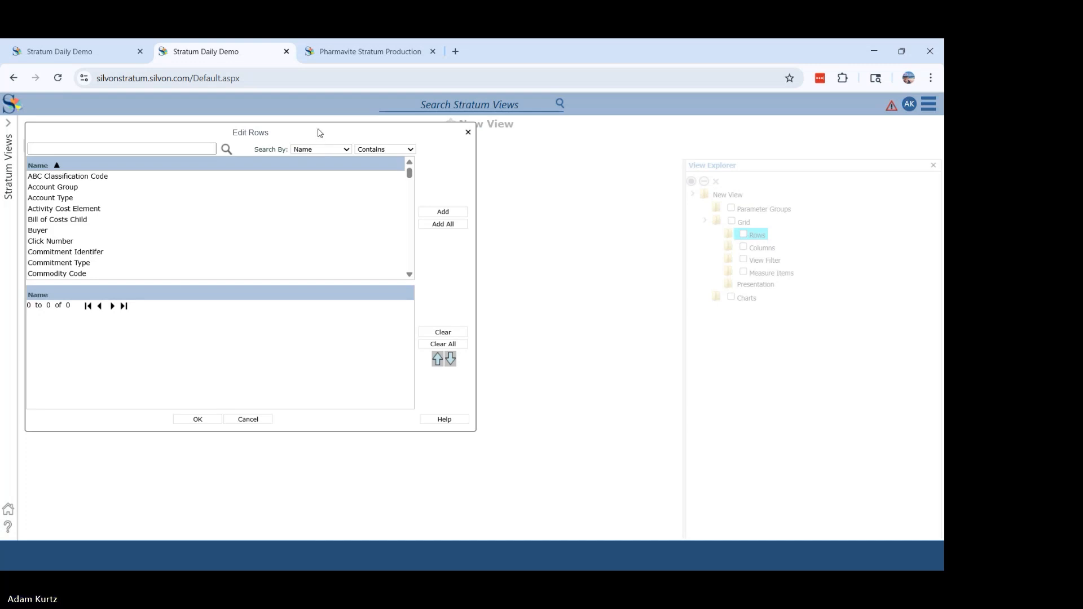
{"action": "left_click_drag", "start_coordinate": [318, 133], "coordinate": [484, 169]}
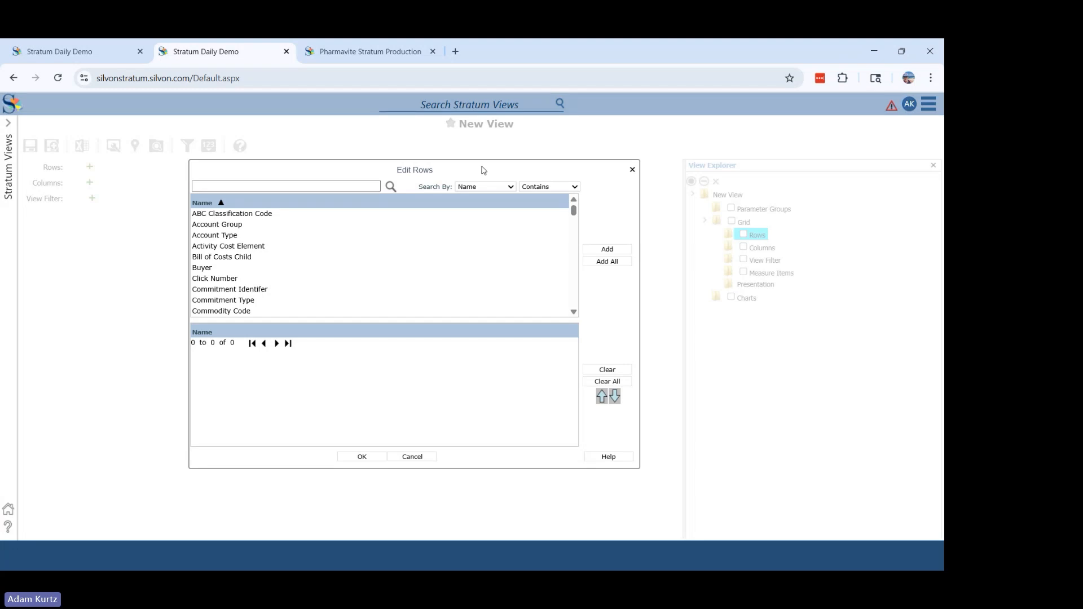
{"action": "left_click", "coordinate": [320, 187]}
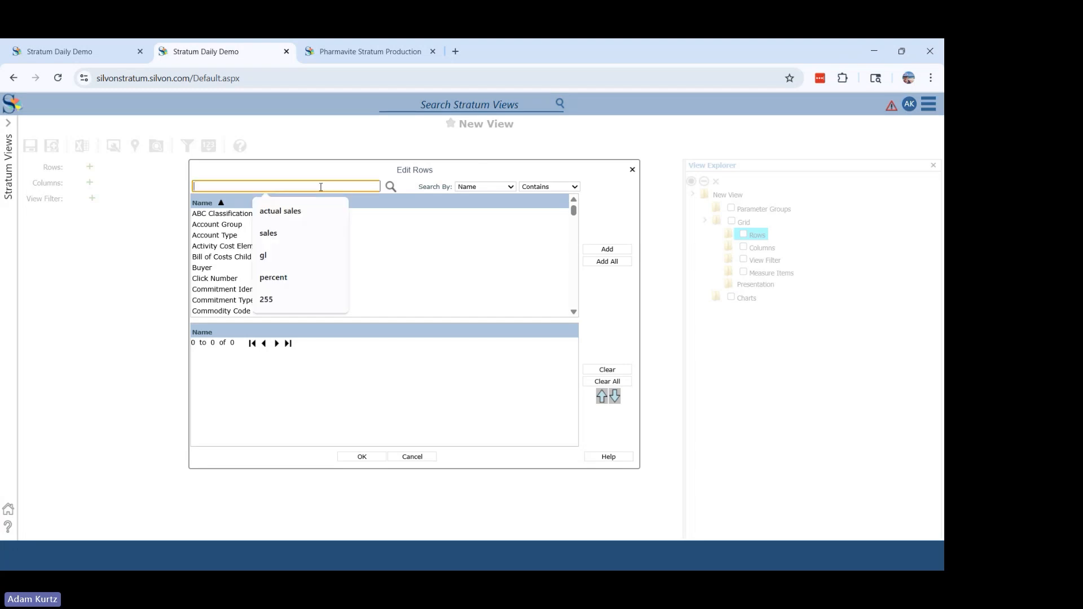
{"action": "left_click", "coordinate": [311, 170]}
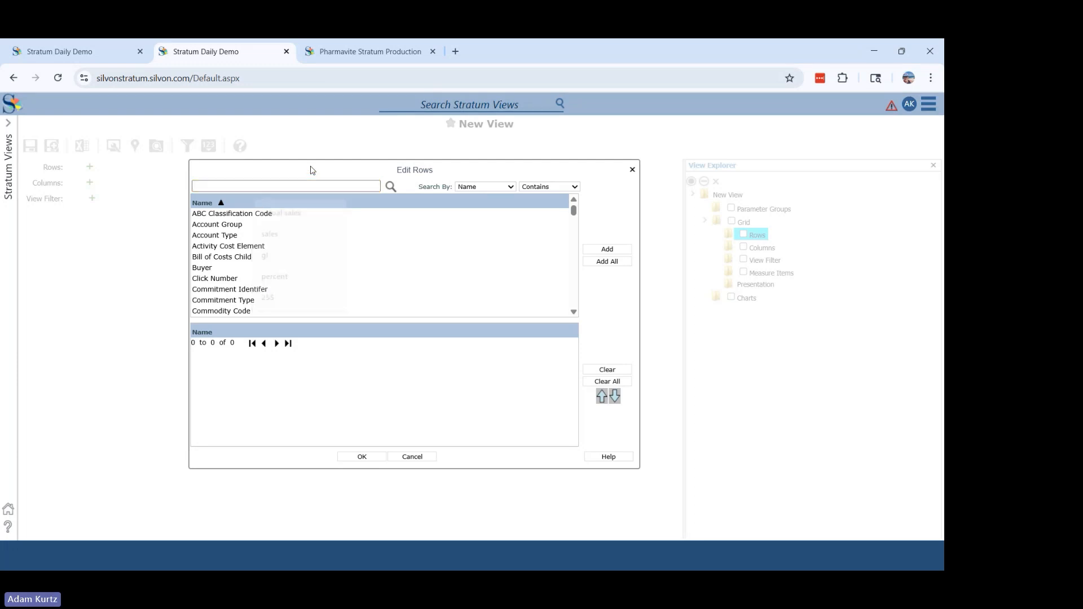
- Search the available row items for "customer" and add Customer SoldTo to the rows
{"action": "left_click", "coordinate": [254, 186]}
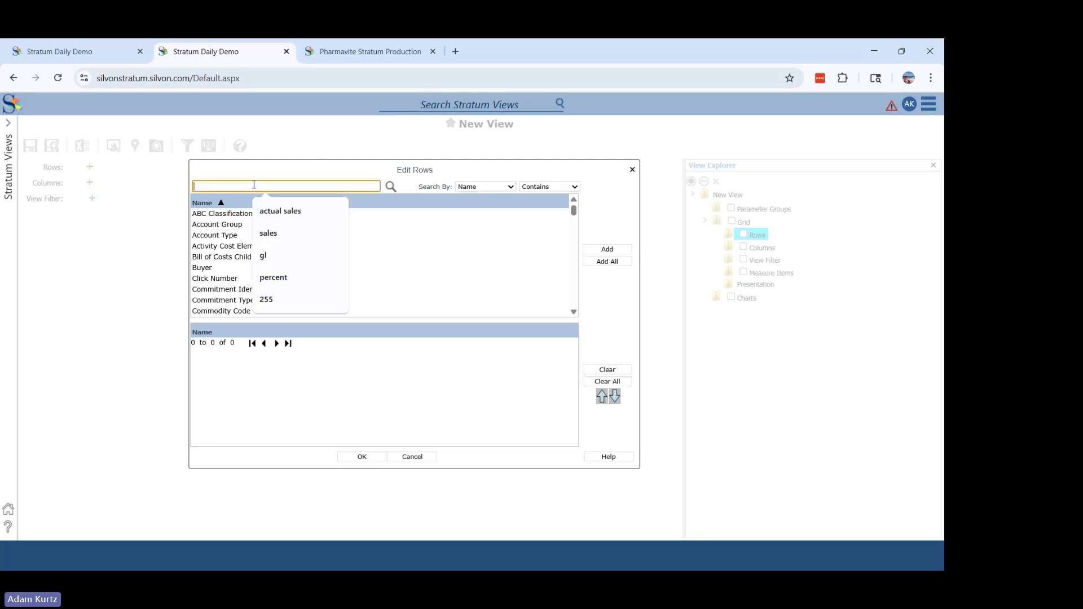
{"action": "type", "text": "sa"}
{"action": "key", "text": "BackSpace"}
{"action": "key", "text": "BackSpace"}
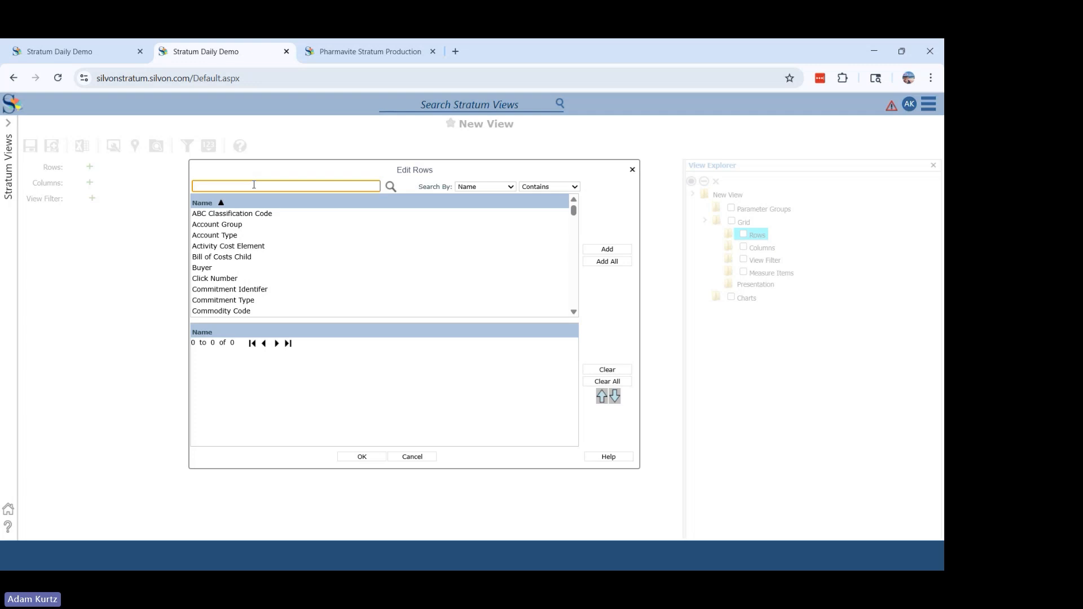
{"action": "type", "text": "cusstomer"}
{"action": "key", "text": "Return"}
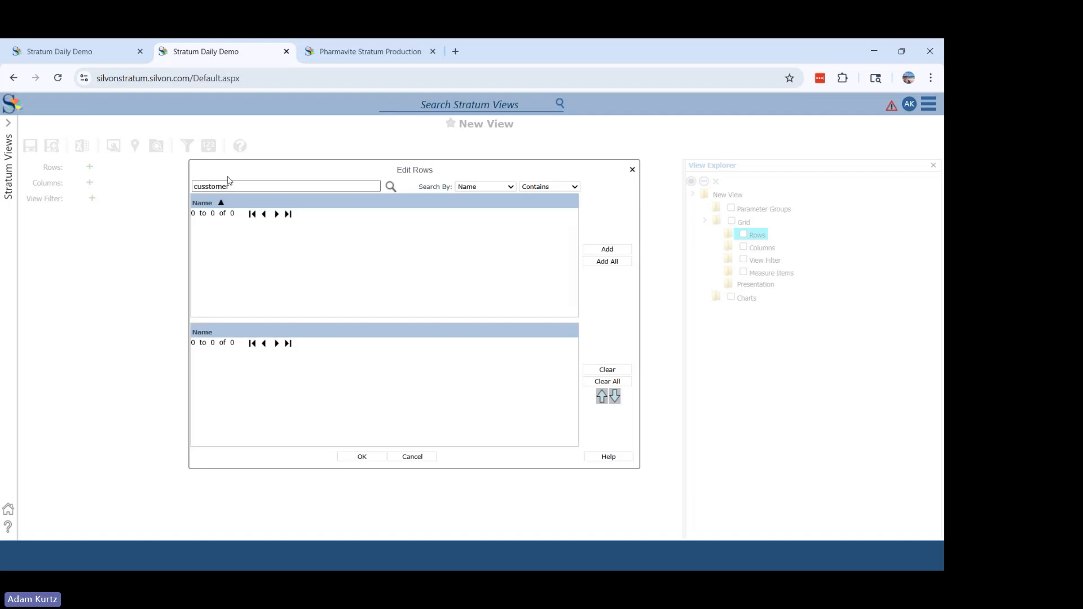
{"action": "left_click", "coordinate": [207, 187]}
{"action": "key", "text": "BackSpace"}
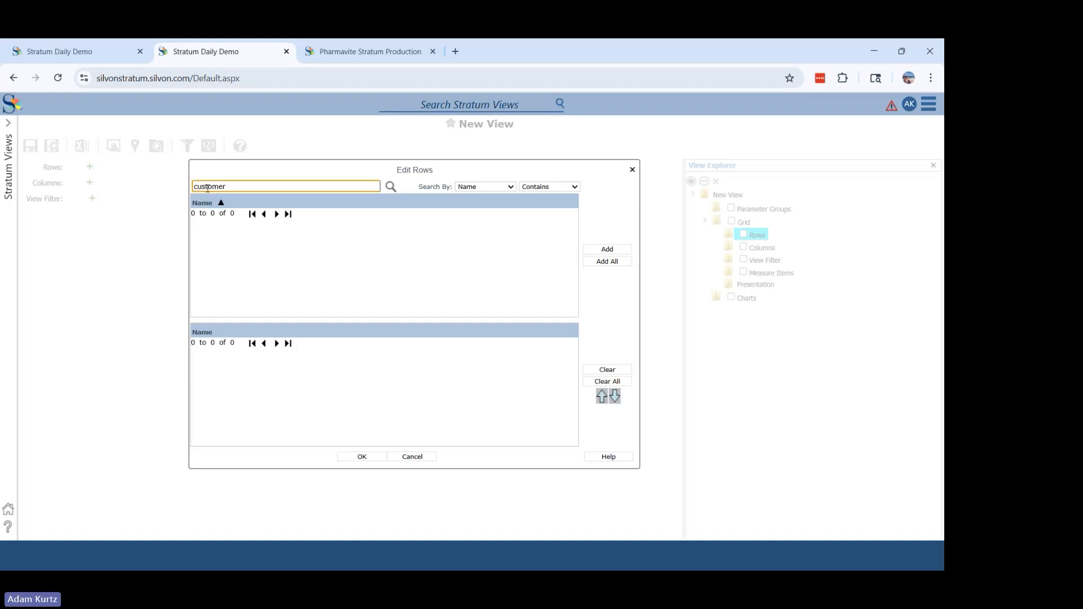
{"action": "key", "text": "Return"}
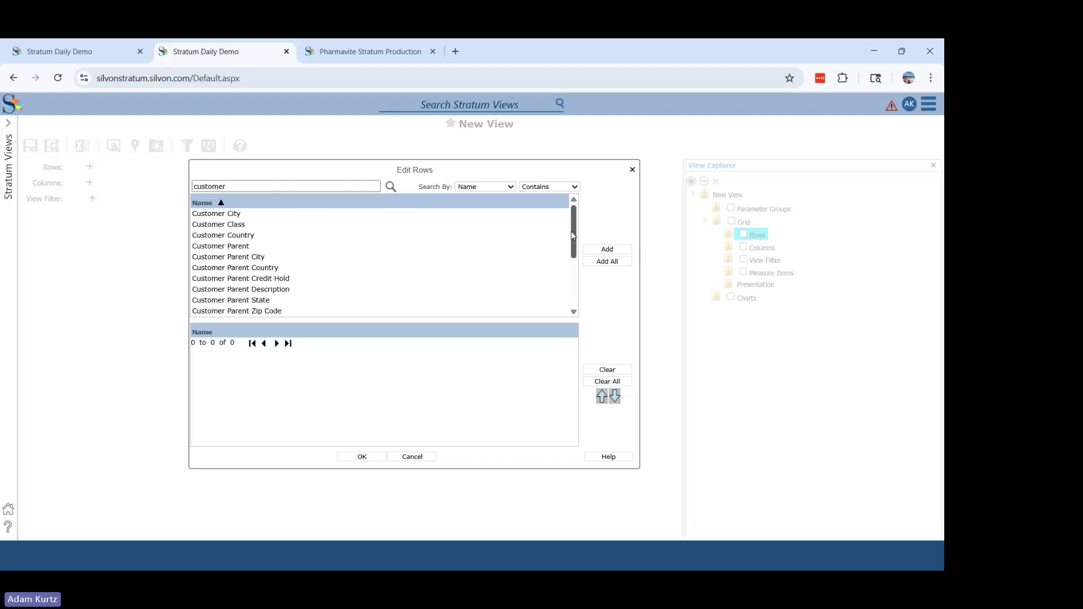
{"action": "left_click_drag", "start_coordinate": [573, 235], "coordinate": [583, 266]}
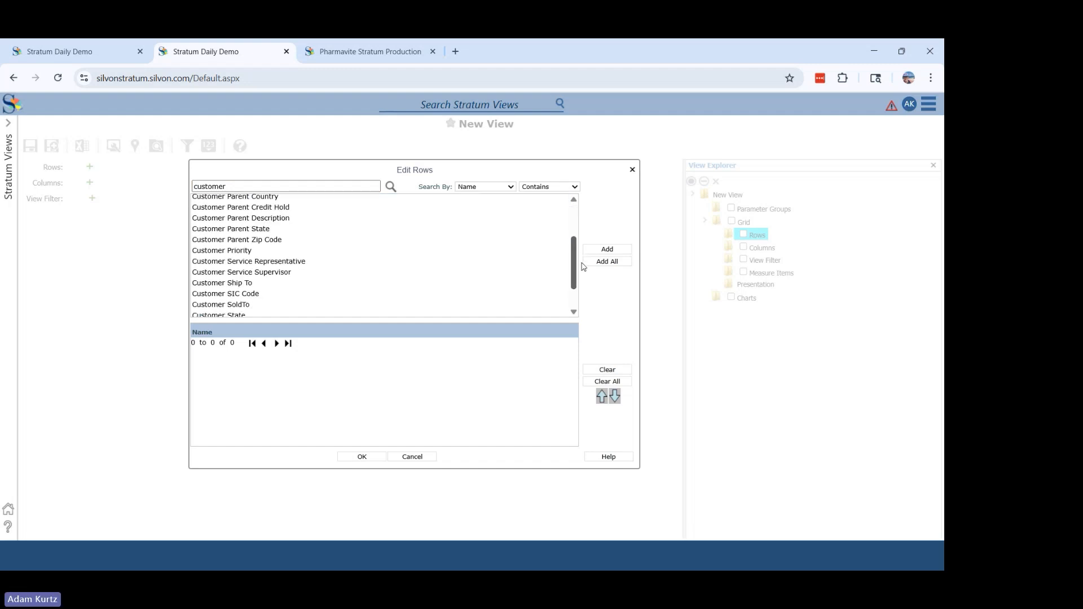
{"action": "double_click", "coordinate": [249, 307]}
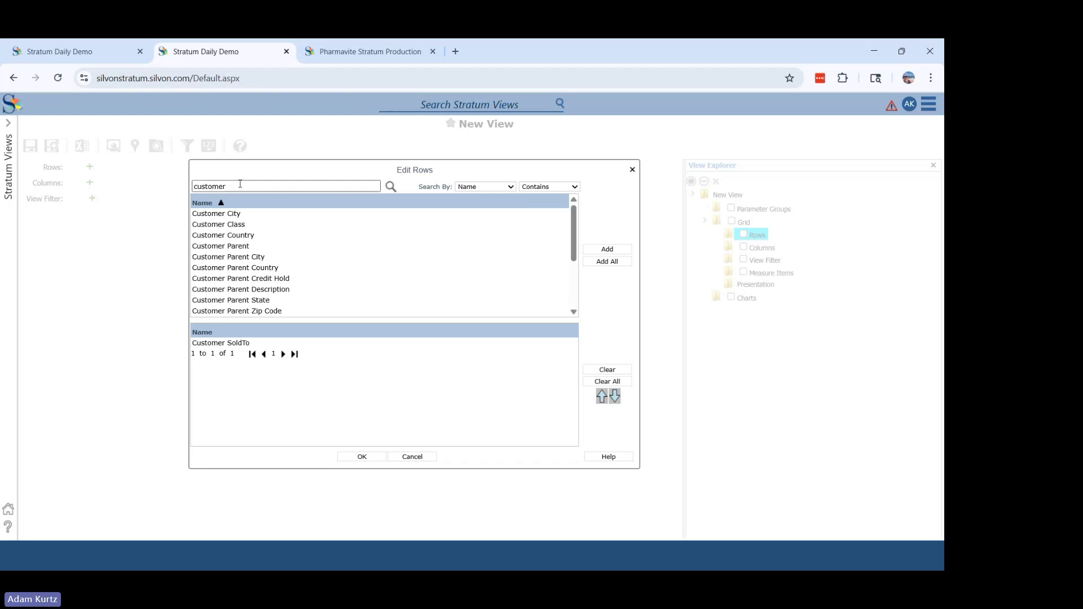
- Search the available row items for "product" and add Product Family and Product to the rows
{"action": "left_click_drag", "start_coordinate": [239, 186], "coordinate": [169, 192]}
{"action": "left_click_drag", "start_coordinate": [242, 184], "coordinate": [130, 198]}
{"action": "type", "text": "products"}
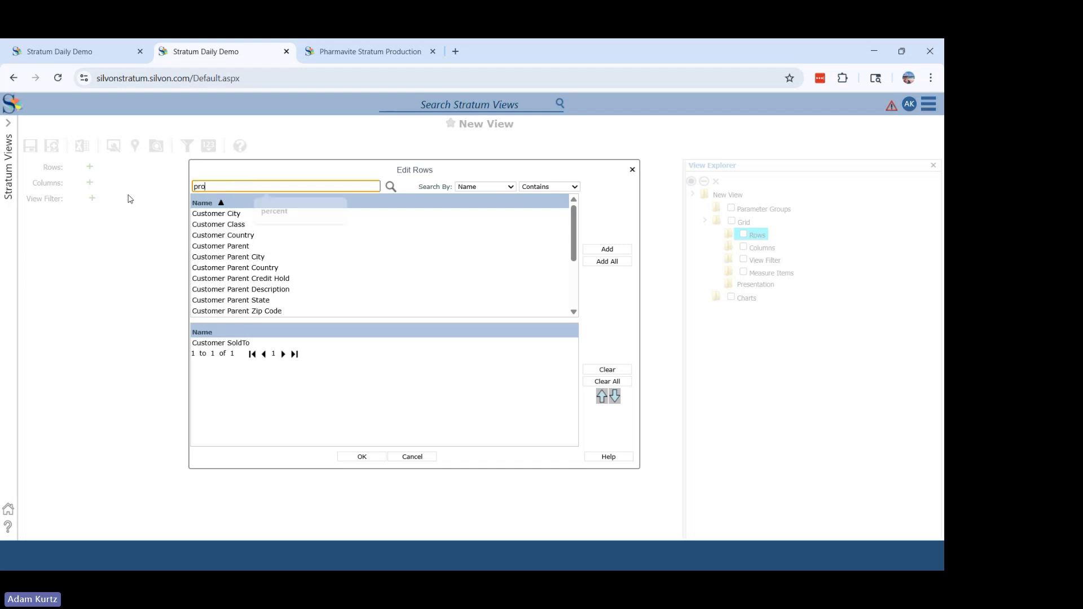
{"action": "key", "text": "Return"}
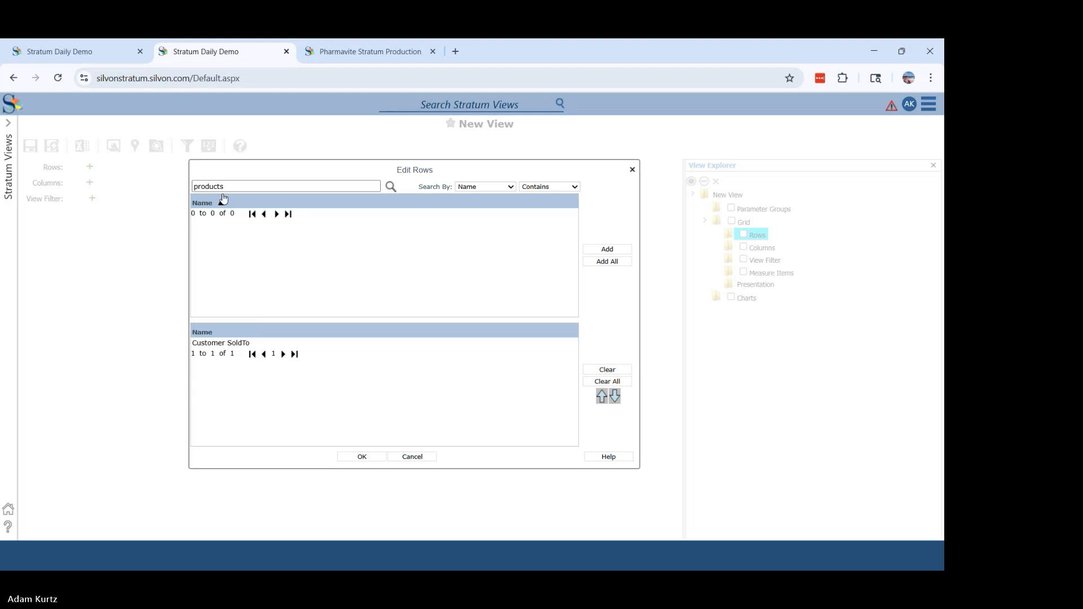
{"action": "key", "text": "BackSpace"}
{"action": "key", "text": "Return"}
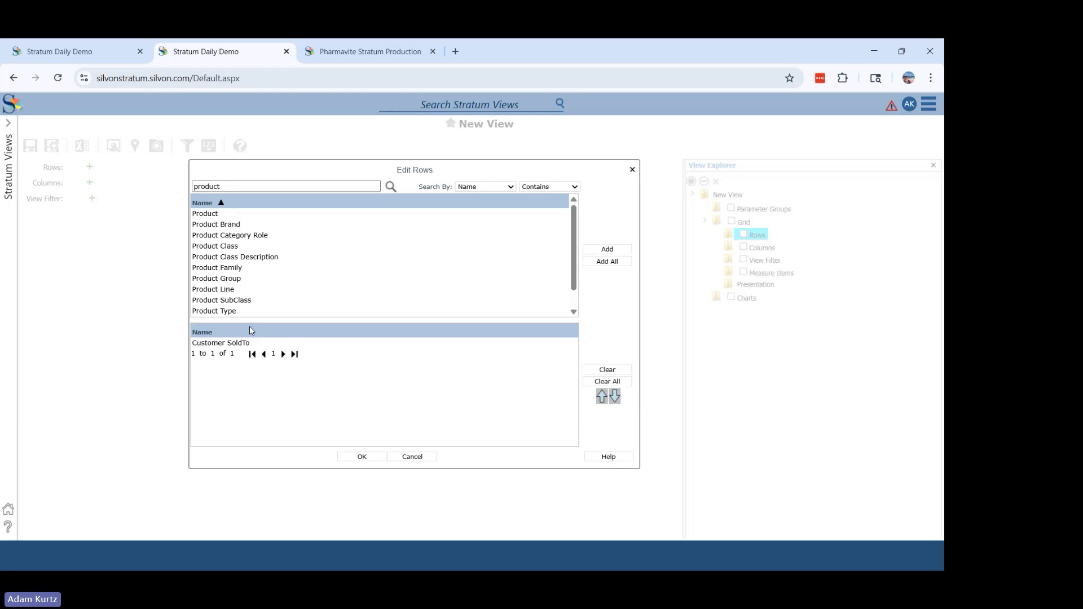
{"action": "left_click", "coordinate": [242, 269]}
{"action": "double_click", "coordinate": [242, 268]}
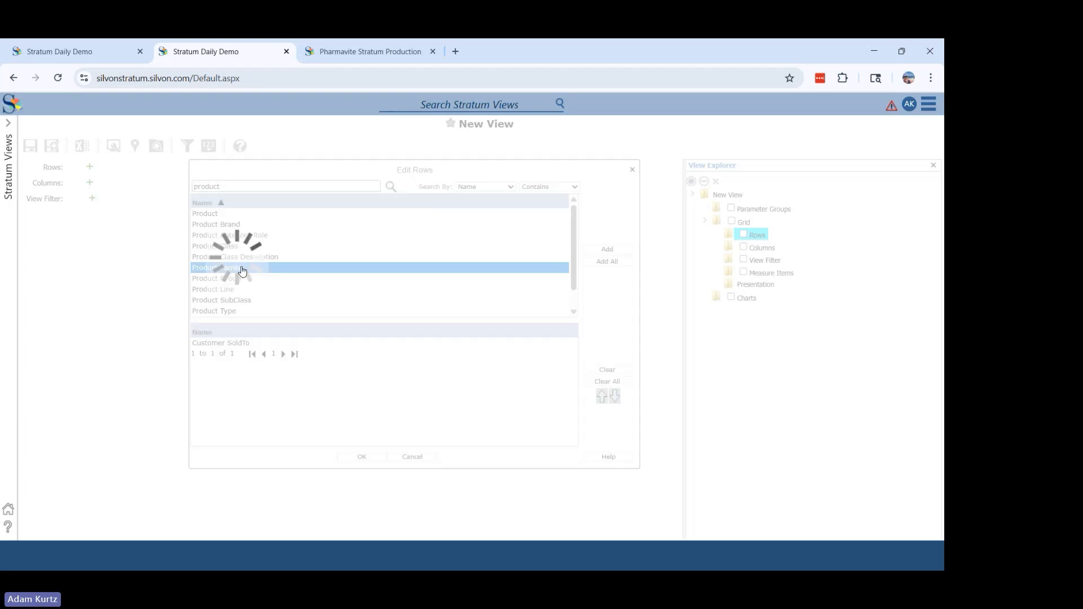
{"action": "left_click", "coordinate": [227, 215]}
{"action": "double_click", "coordinate": [228, 214]}
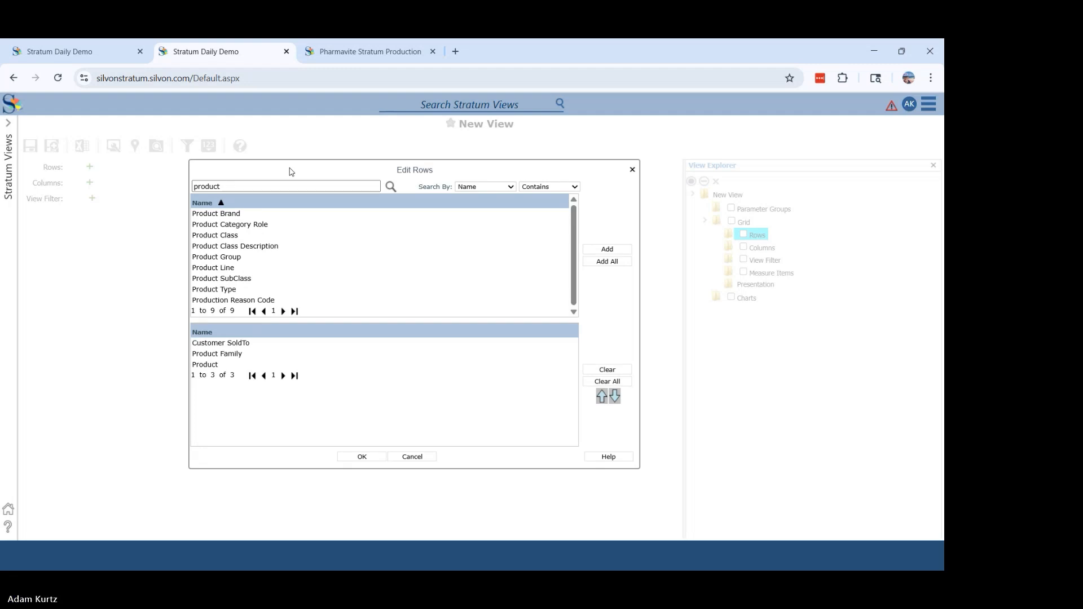
- Search the available row items for "sales" and add Salesperson to the rows
{"action": "left_click_drag", "start_coordinate": [226, 187], "coordinate": [180, 188]}
{"action": "type", "text": "sales"}
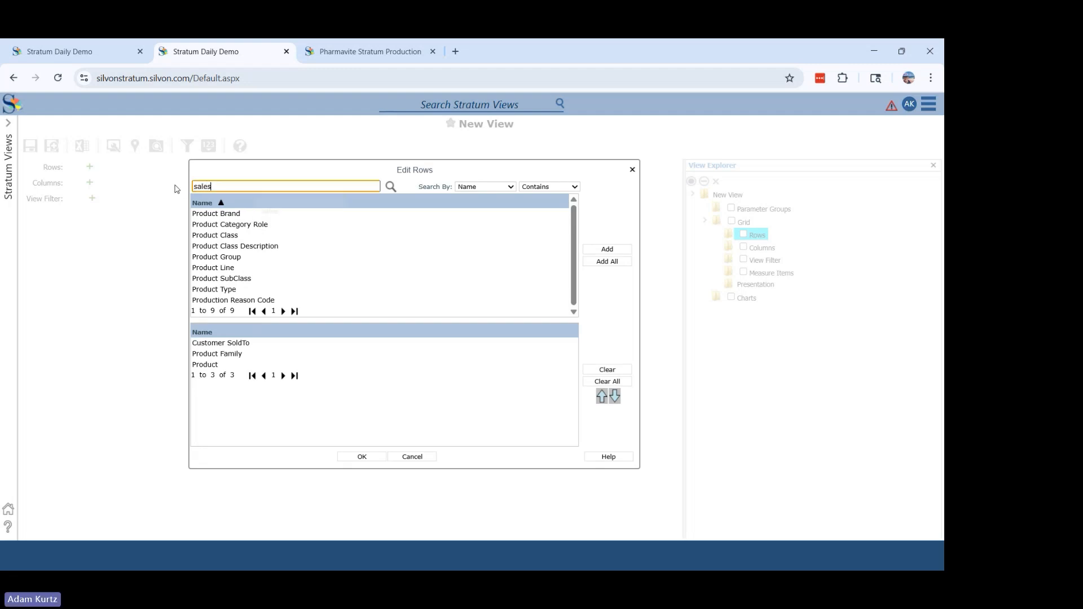
{"action": "key", "text": "Return"}
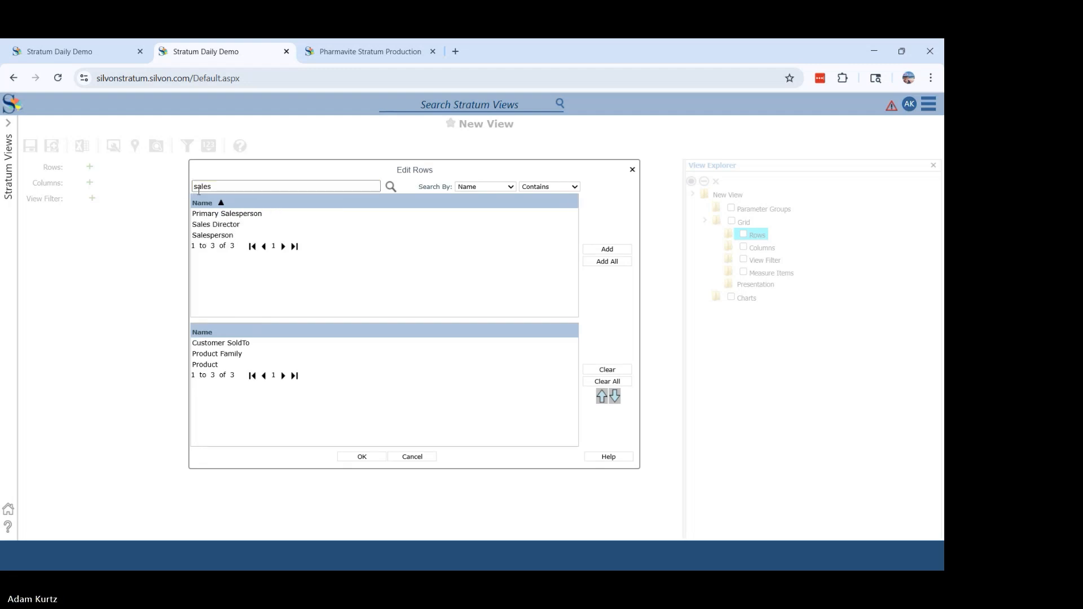
{"action": "double_click", "coordinate": [215, 237]}
- Search the available row items for "region", add Region to the rows and confirm the row selection
{"action": "left_click_drag", "start_coordinate": [220, 186], "coordinate": [177, 184]}
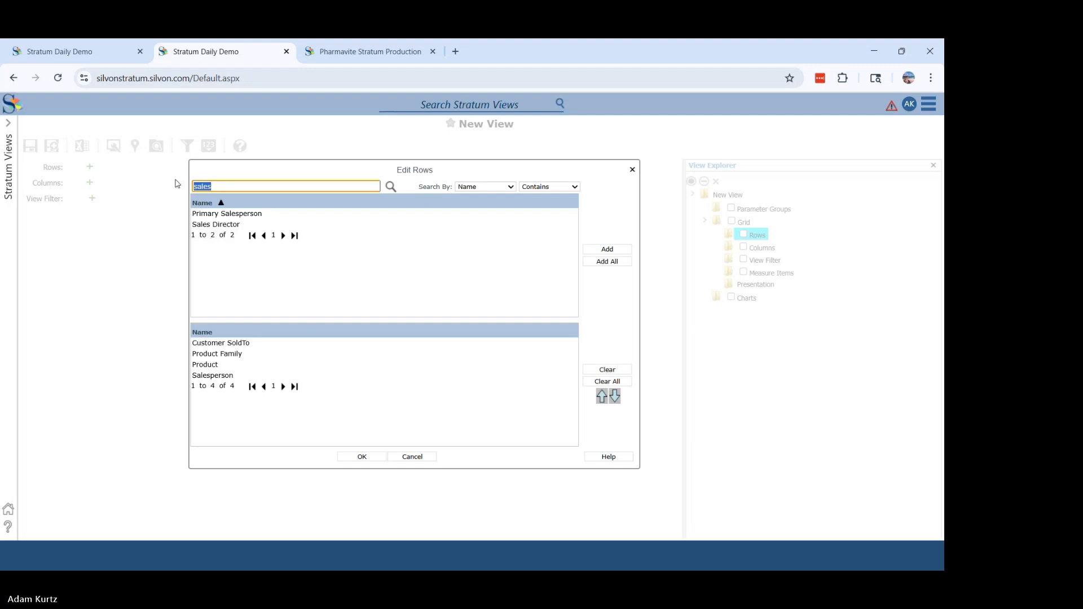
{"action": "type", "text": "regio"}
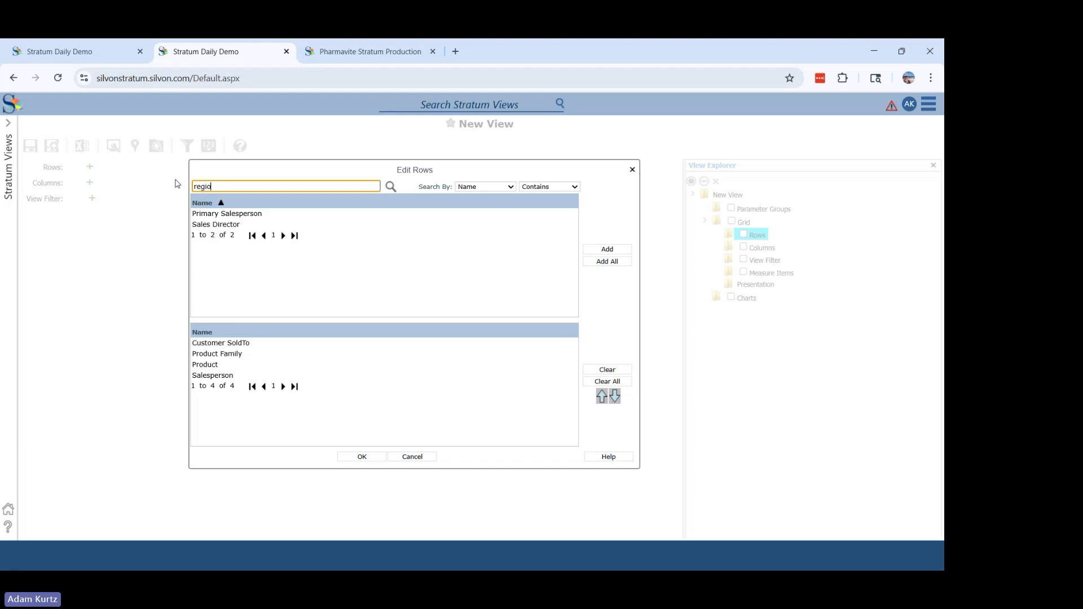
{"action": "type", "text": "n"}
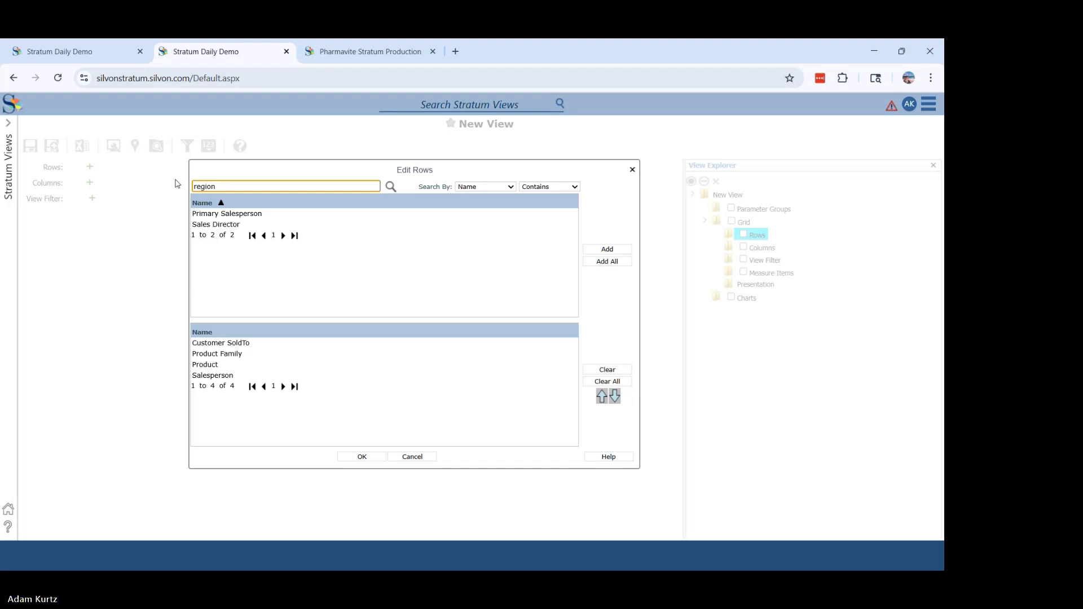
{"action": "key", "text": "Return"}
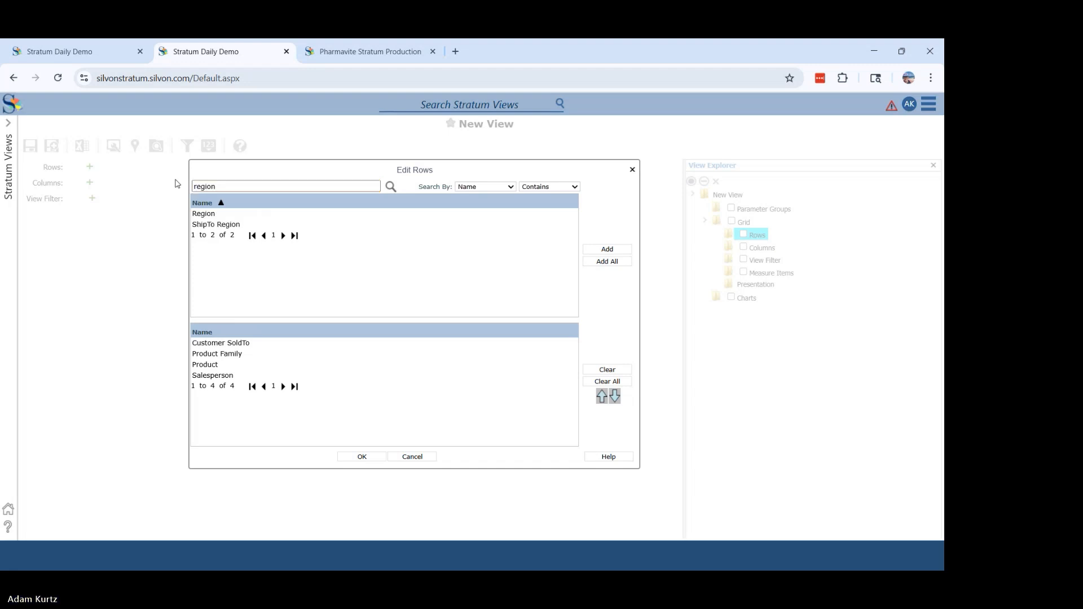
{"action": "double_click", "coordinate": [232, 214]}
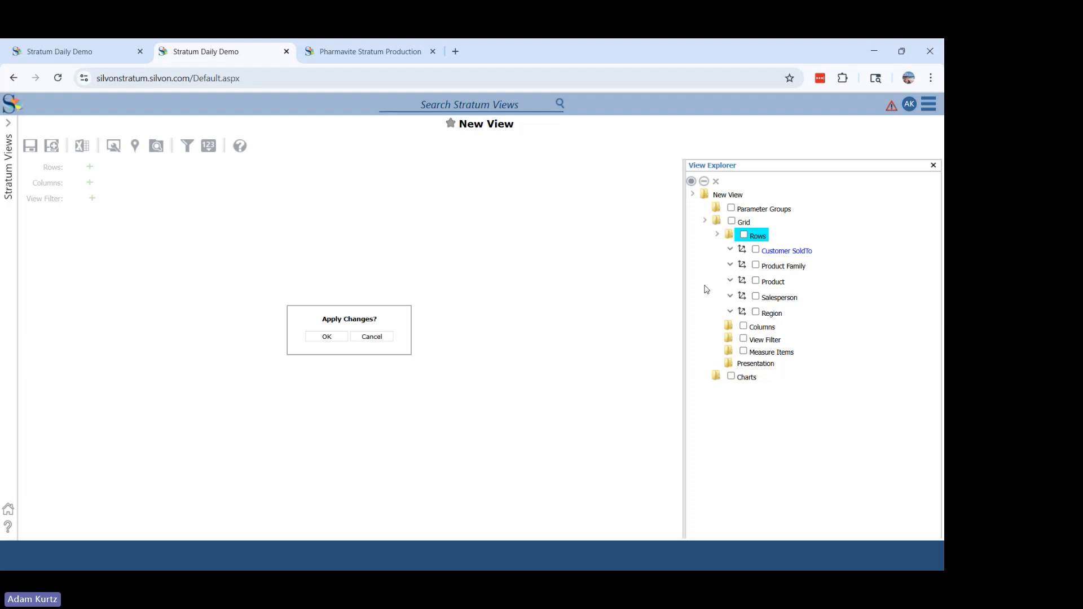
{"action": "left_click", "coordinate": [773, 328]}
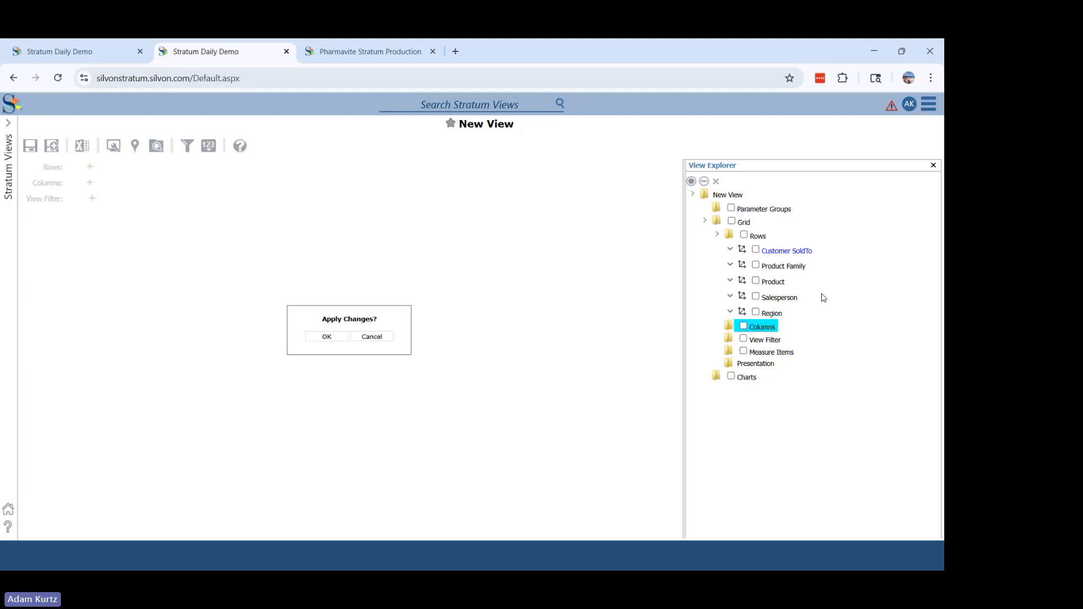
{"action": "left_click", "coordinate": [772, 352]}
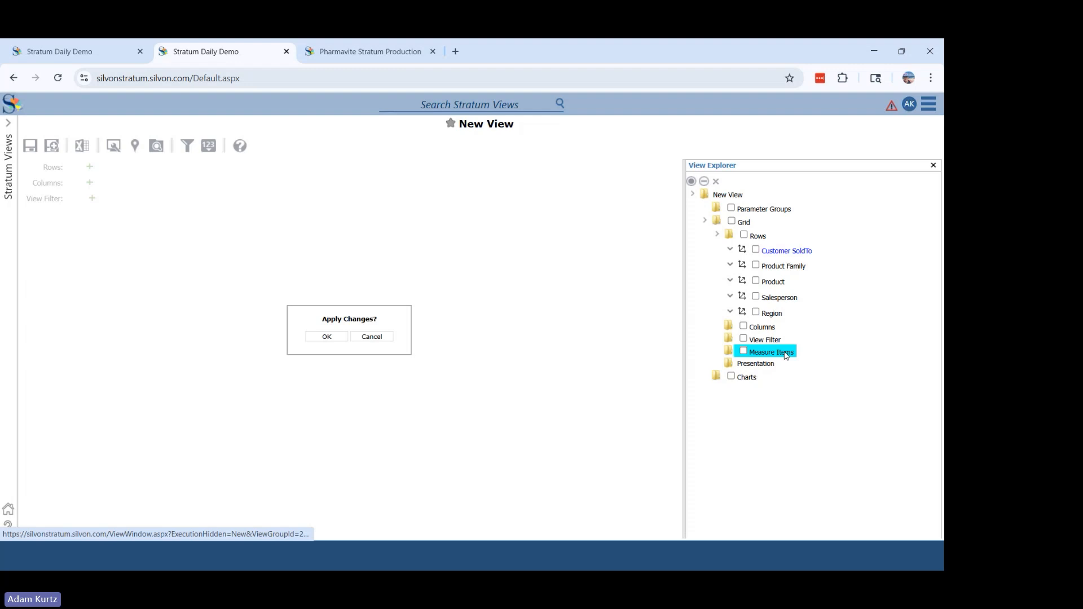
{"action": "right_click", "coordinate": [786, 355]}
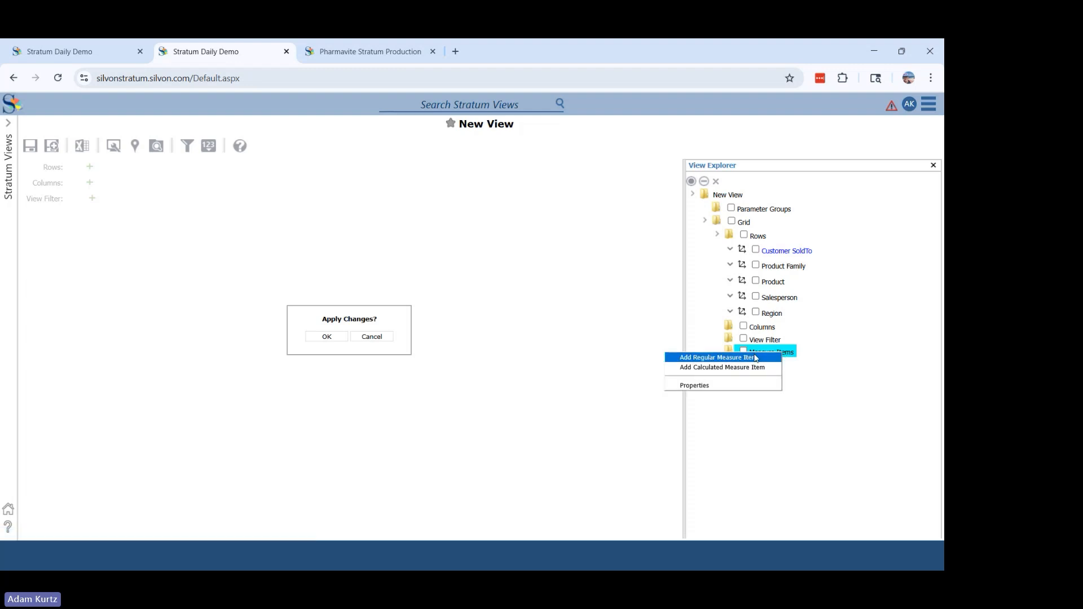
{"action": "left_click", "coordinate": [458, 287]}
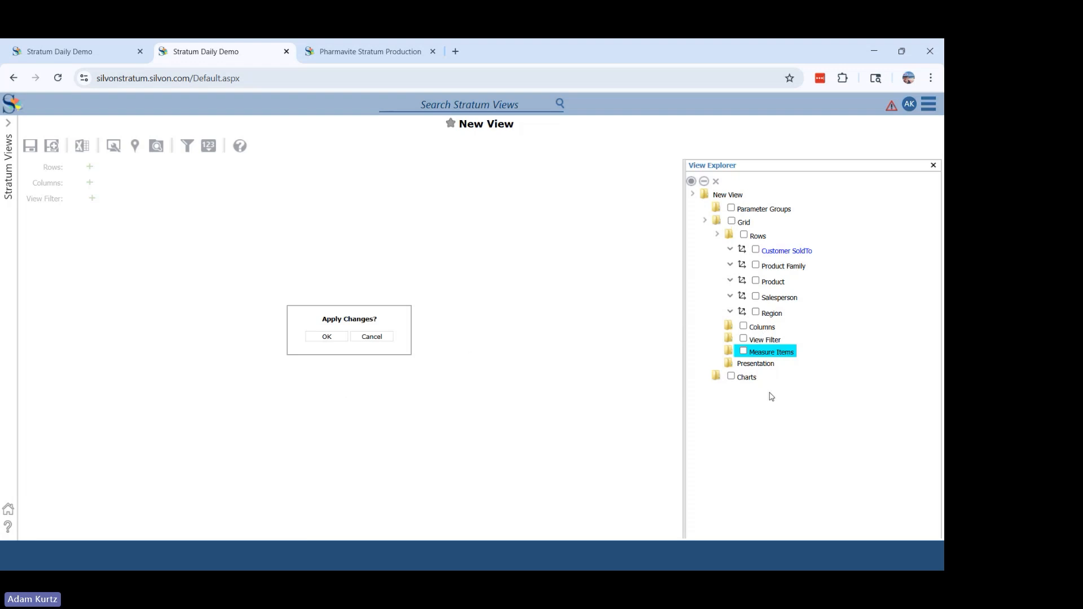
- Start adding a regular measure item to the view and search the available measures for "sales"
{"action": "right_click", "coordinate": [788, 359]}
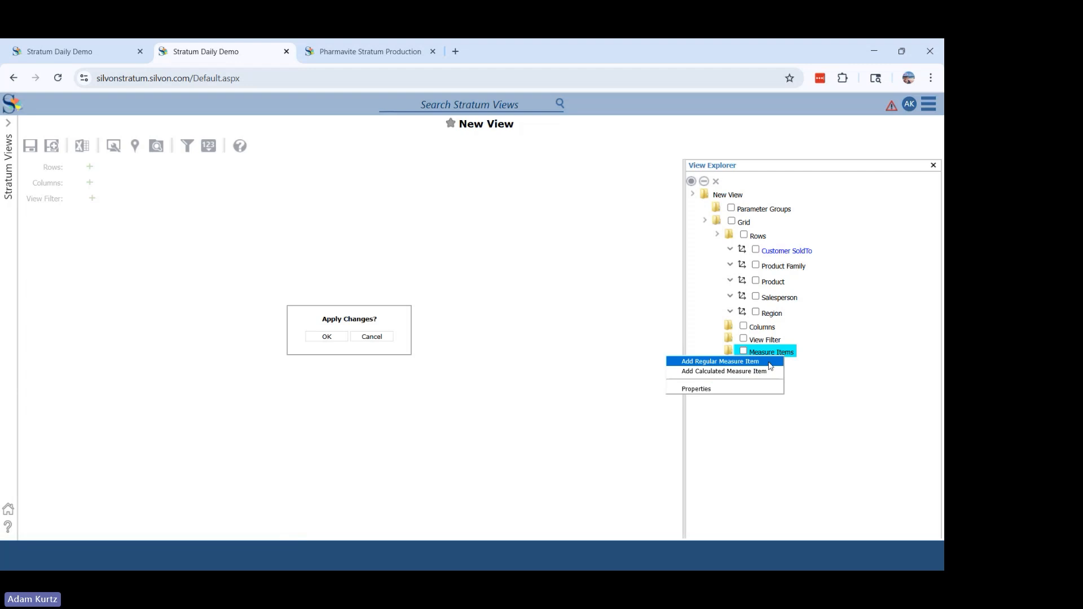
{"action": "left_click", "coordinate": [770, 363]}
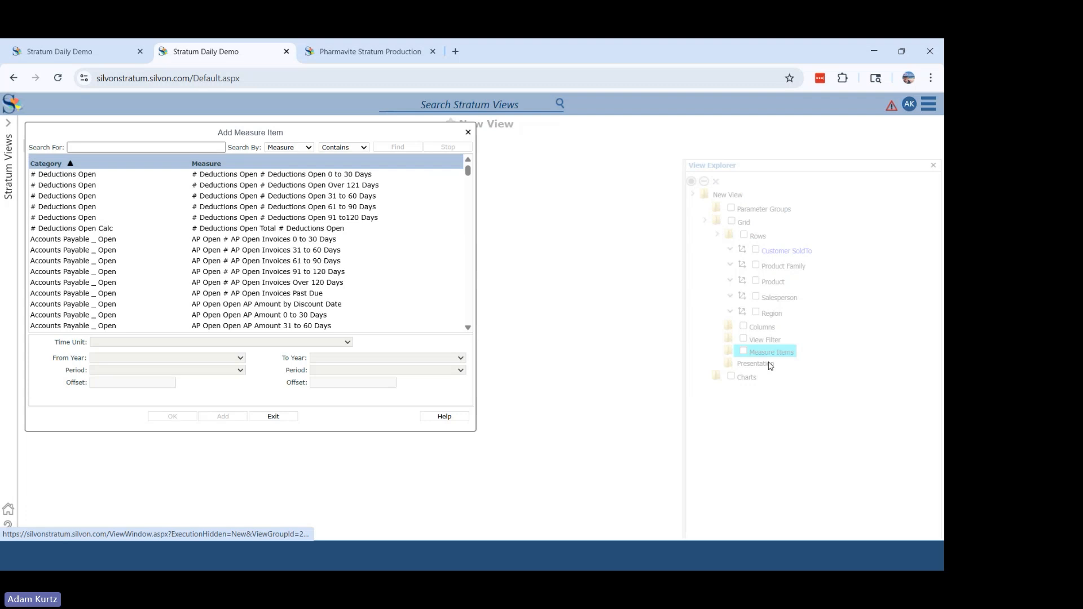
{"action": "left_click", "coordinate": [161, 145]}
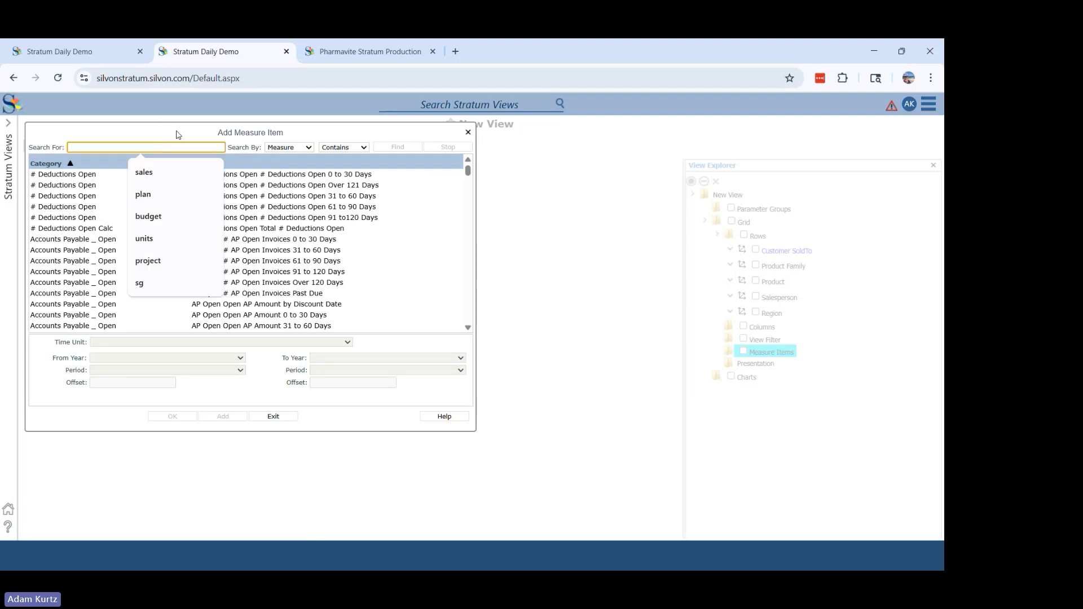
{"action": "left_click", "coordinate": [177, 135]}
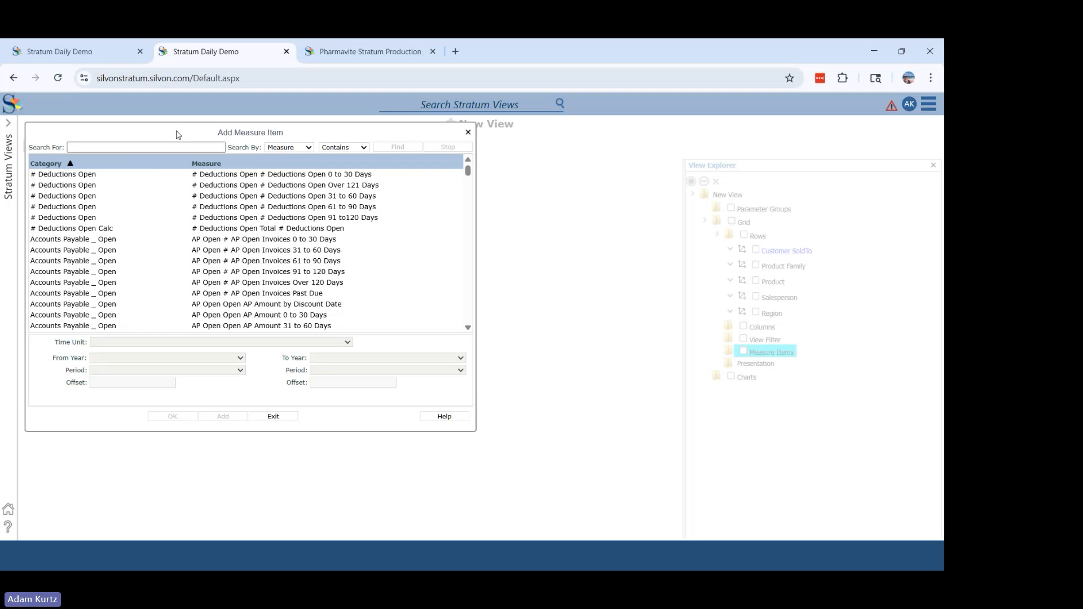
{"action": "left_click", "coordinate": [158, 146]}
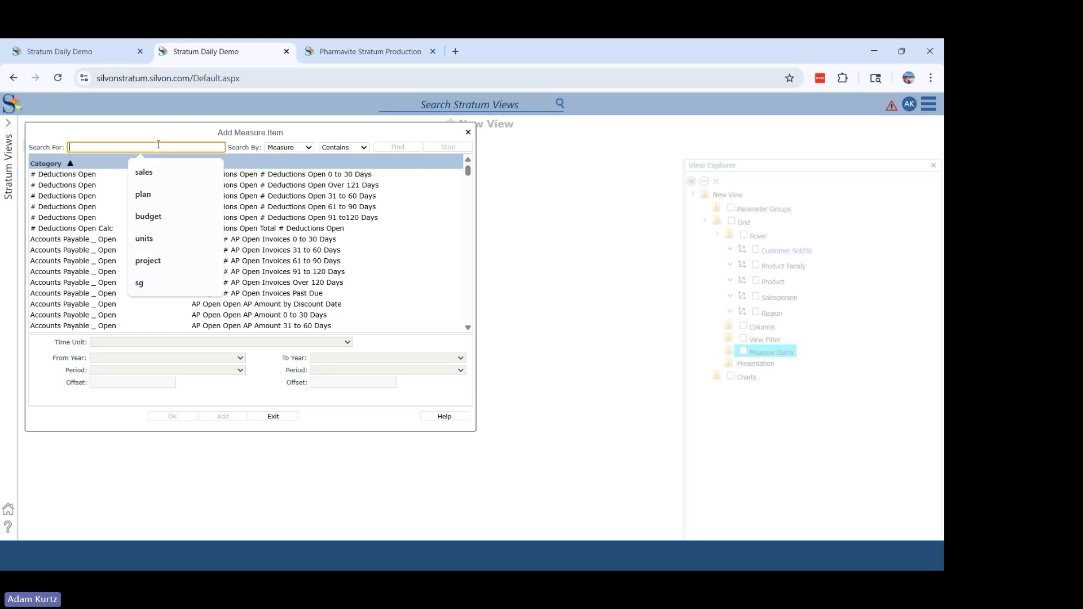
{"action": "type", "text": "sales"}
{"action": "key", "text": "Return"}
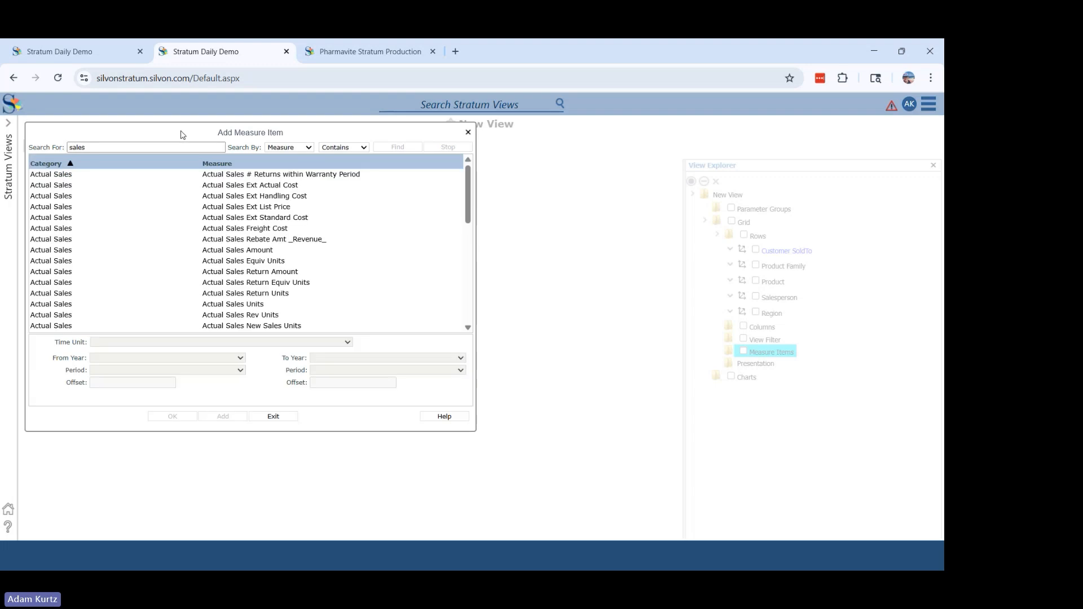
- Select the Actual Sales Amount and Actual Sales Units measures and set their time unit to Months
{"action": "left_click", "coordinate": [274, 253]}
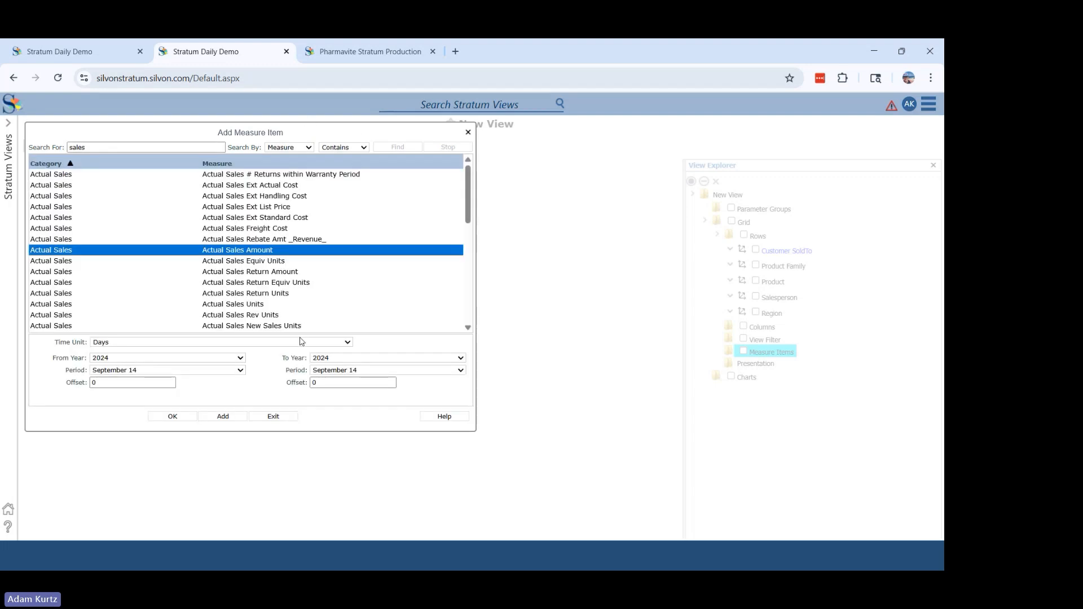
{"action": "left_click", "coordinate": [254, 305], "text": "ctrl"}
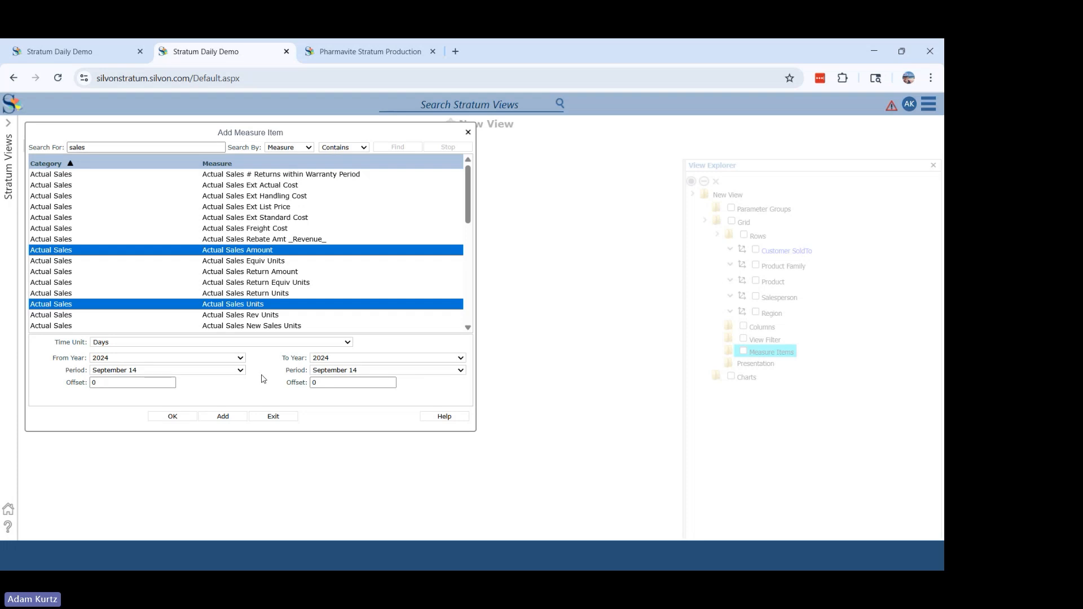
{"action": "left_click", "coordinate": [213, 344]}
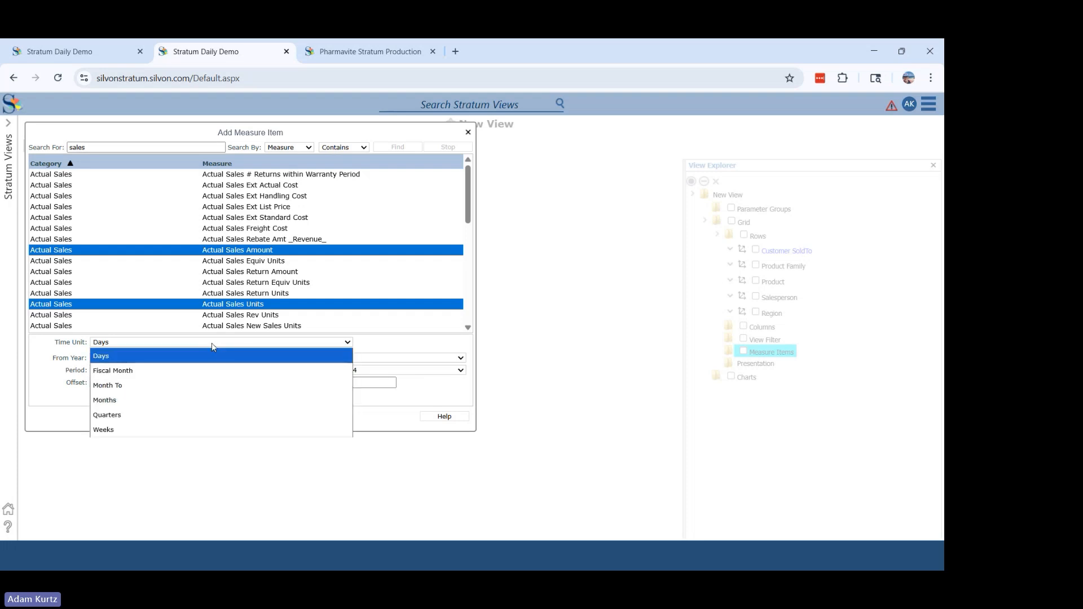
{"action": "left_click", "coordinate": [106, 404]}
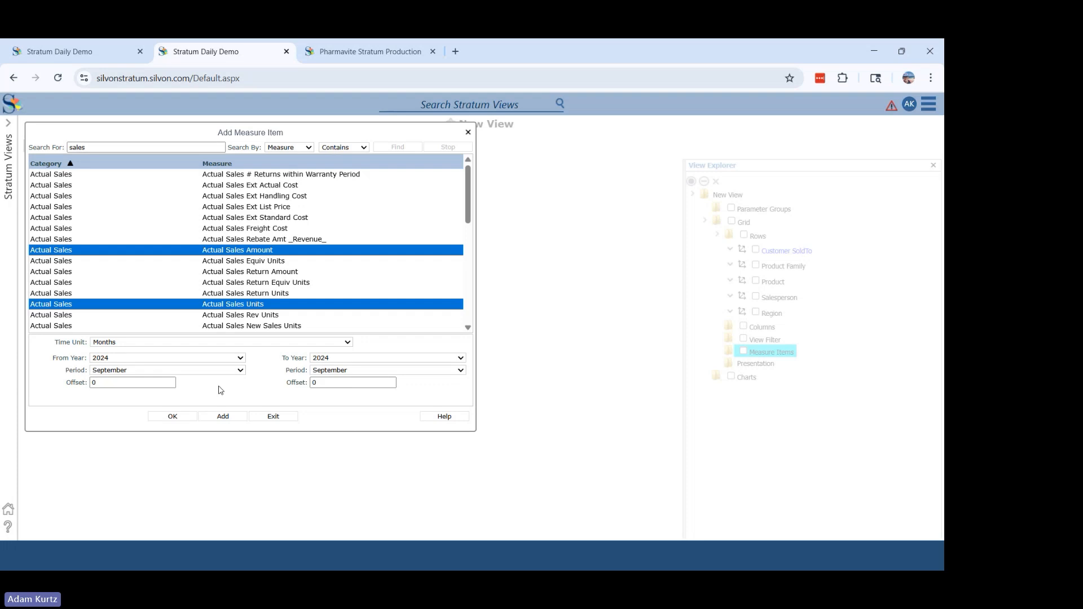
- Start the measures' time range at January of Current Year and set its ending year to Current Year
{"action": "left_click", "coordinate": [229, 359]}
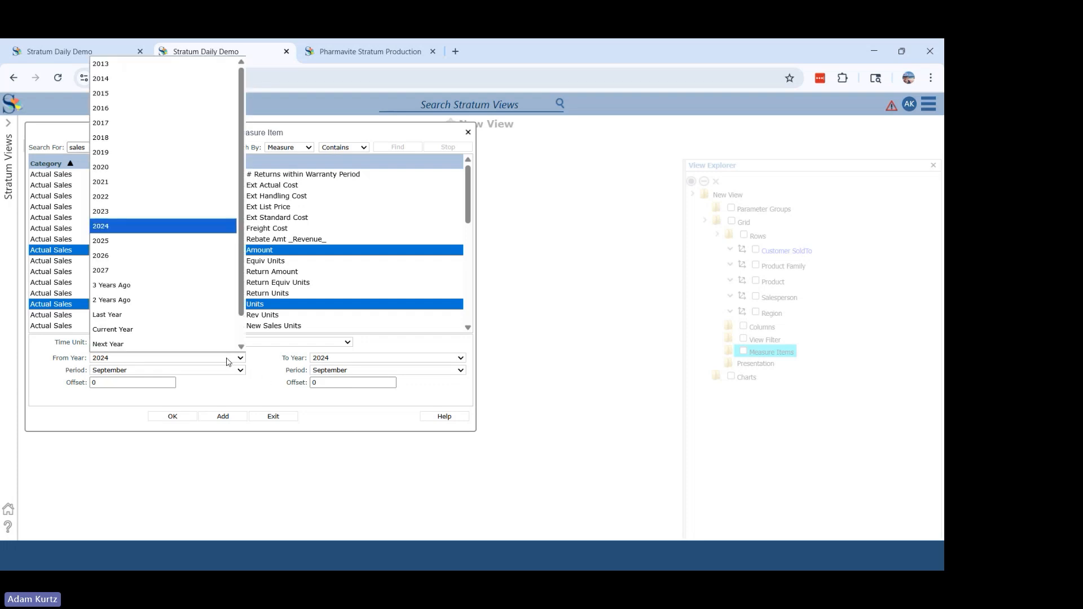
{"action": "left_click", "coordinate": [143, 333]}
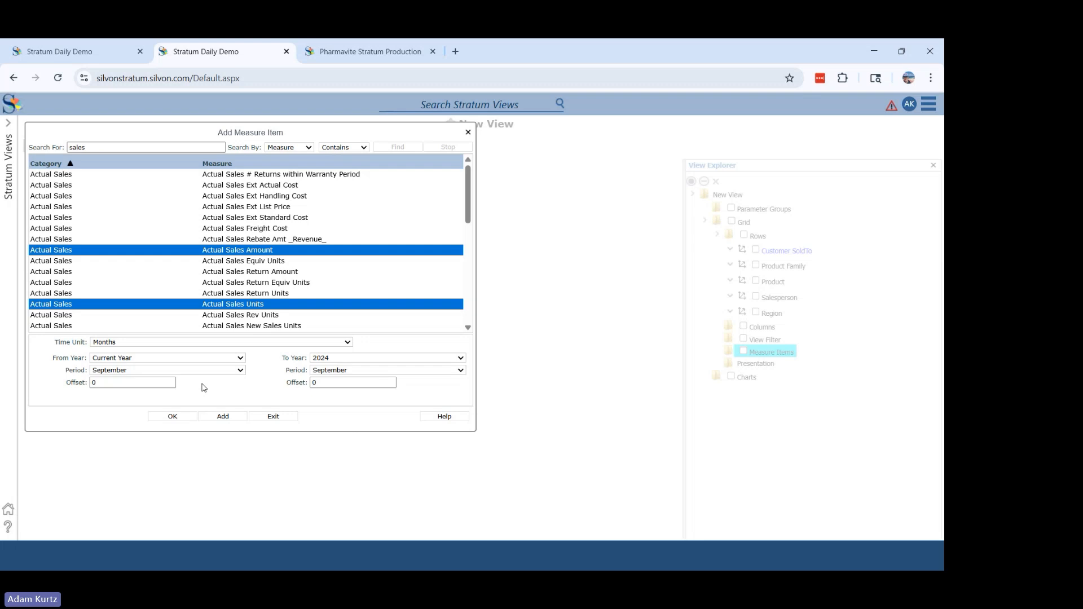
{"action": "left_click", "coordinate": [150, 370]}
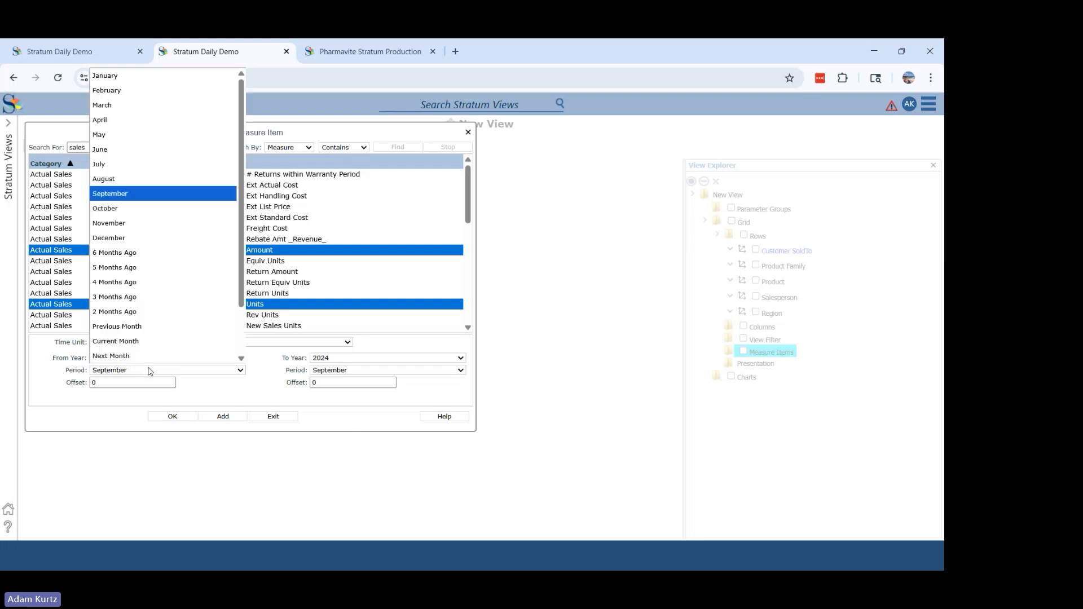
{"action": "left_click", "coordinate": [104, 76]}
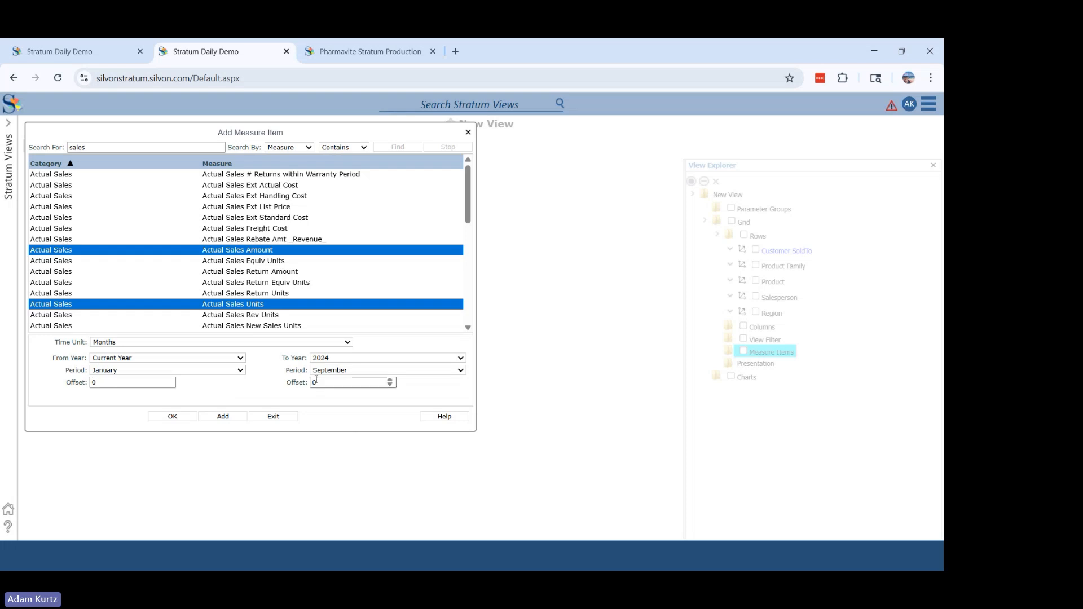
{"action": "left_click", "coordinate": [329, 361]}
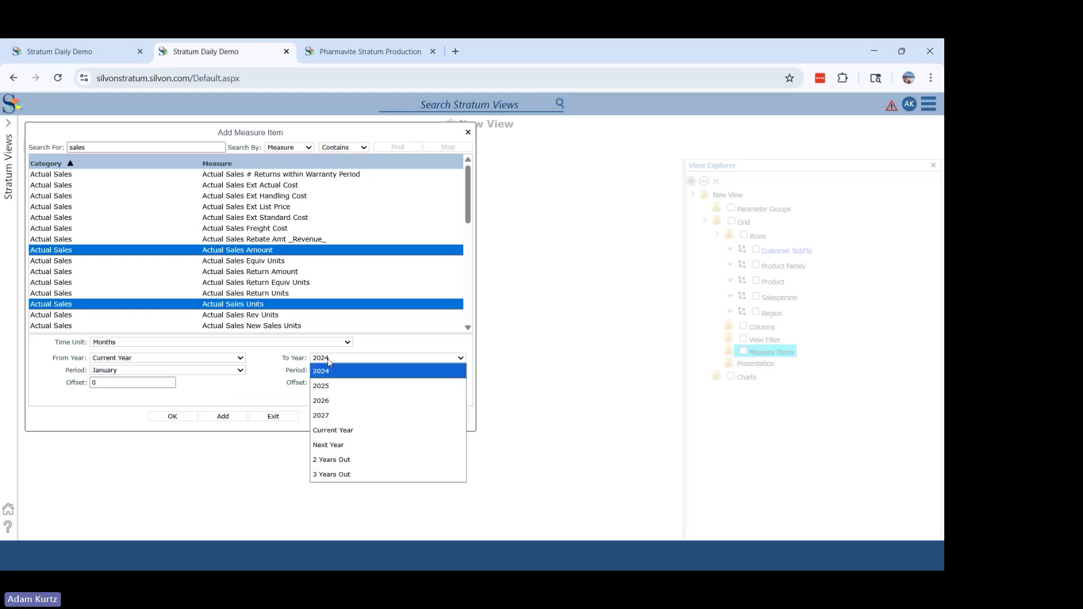
{"action": "left_click", "coordinate": [330, 429]}
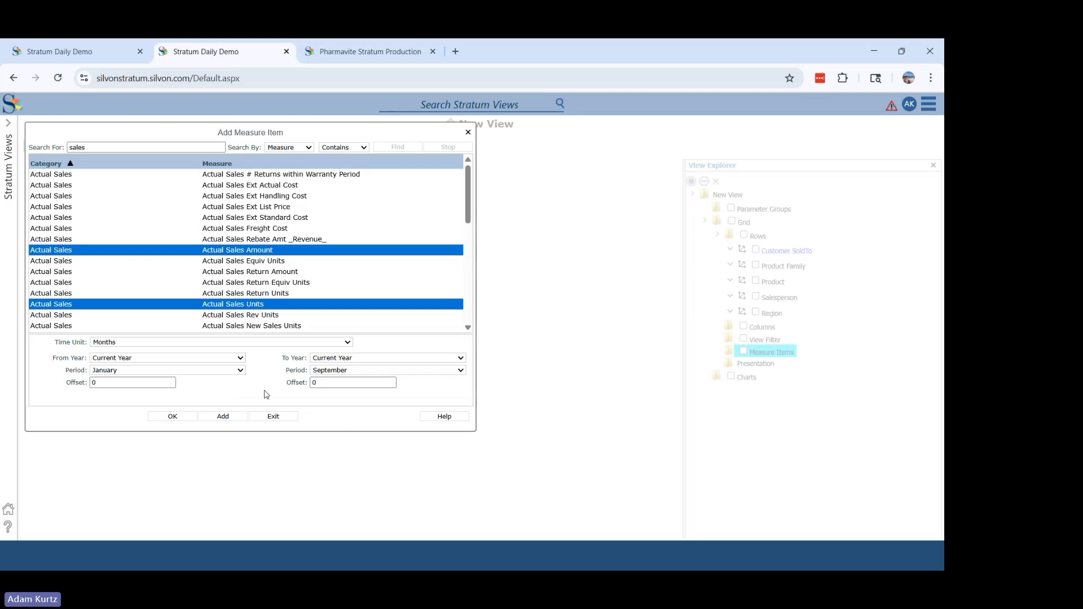
- Try Current Month and Next Month as the ending period of the time range
{"action": "left_click", "coordinate": [349, 373]}
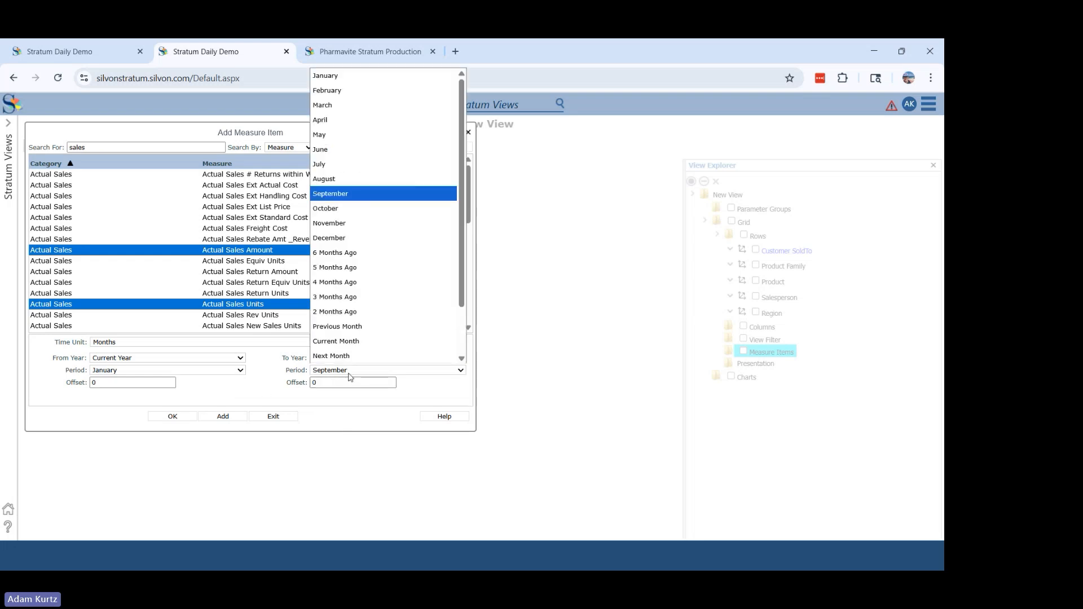
{"action": "scroll", "coordinate": [346, 348], "scroll_direction": "down", "scroll_amount": 1}
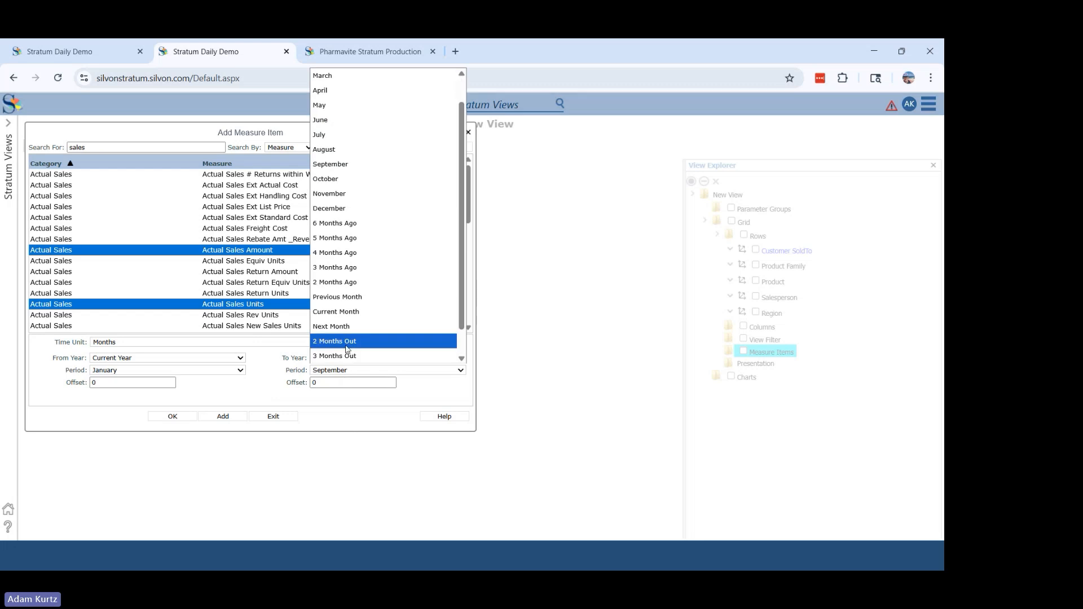
{"action": "left_click", "coordinate": [342, 312]}
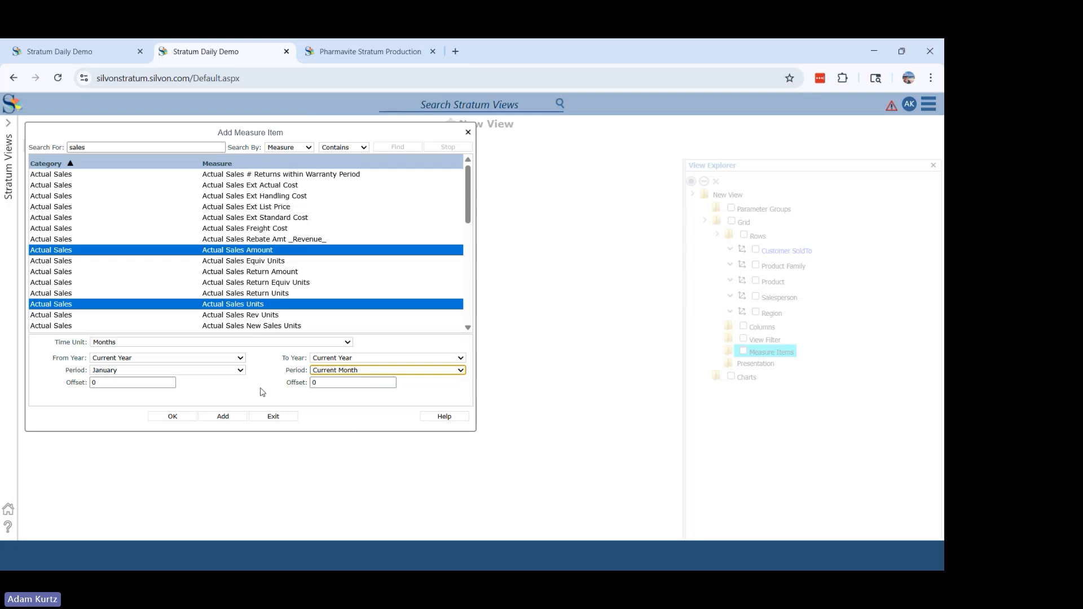
{"action": "left_click", "coordinate": [315, 371]}
{"action": "scroll", "coordinate": [332, 338], "scroll_direction": "down", "scroll_amount": 1}
{"action": "left_click", "coordinate": [337, 327]}
- Set the ending period to Previous Month and add the two selected current-year sales measures to the view
{"action": "left_click", "coordinate": [341, 369]}
{"action": "scroll", "coordinate": [342, 355], "scroll_direction": "down", "scroll_amount": 1}
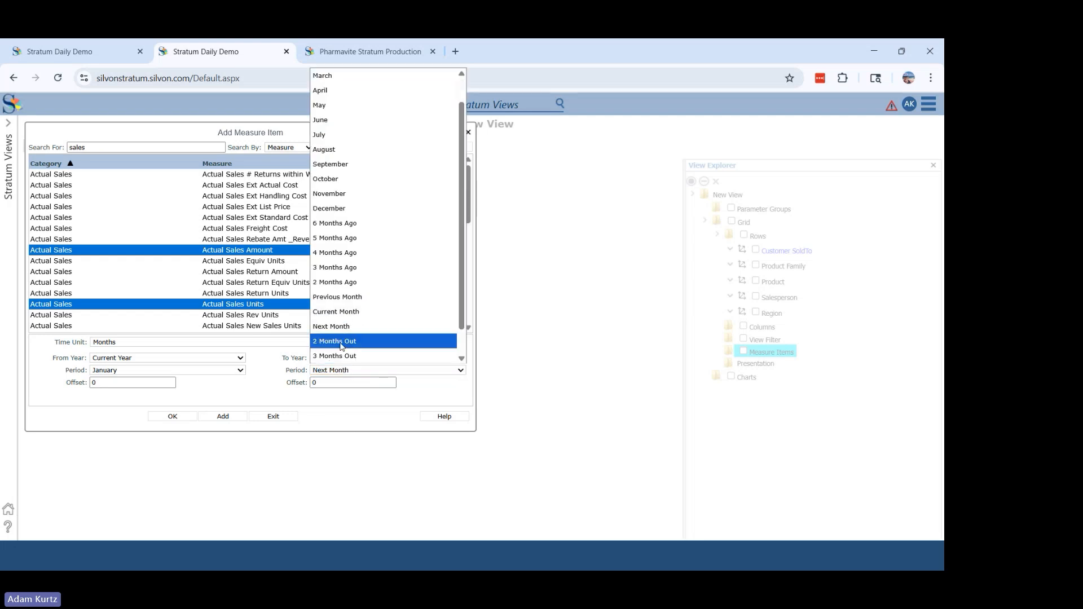
{"action": "left_click", "coordinate": [344, 299]}
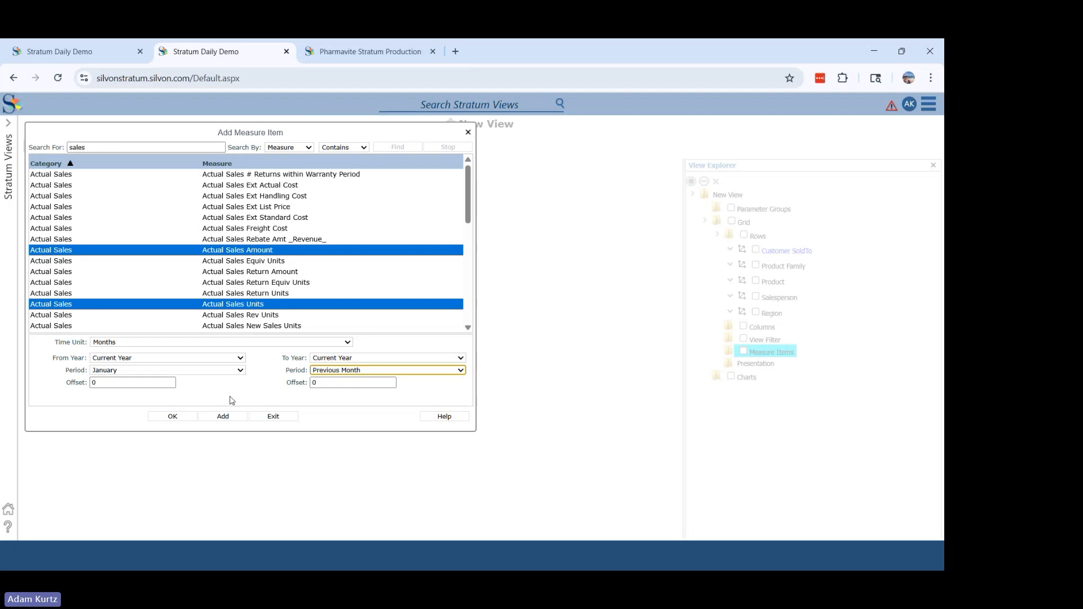
{"action": "left_click", "coordinate": [225, 416]}
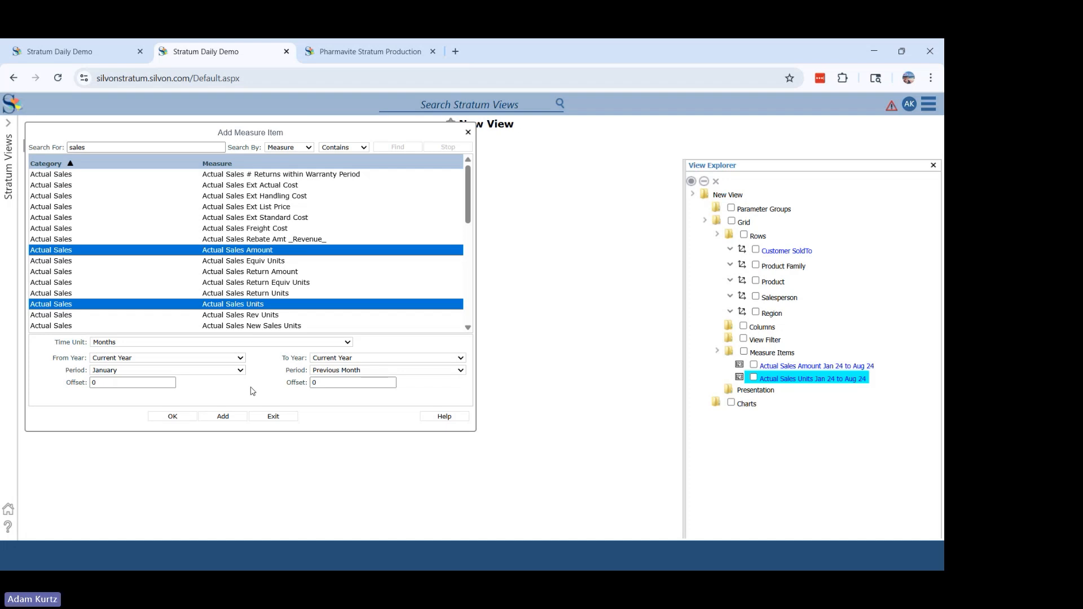
- Set both the starting and ending year to Last Year and add the same two sales measures again
{"action": "left_click", "coordinate": [234, 358]}
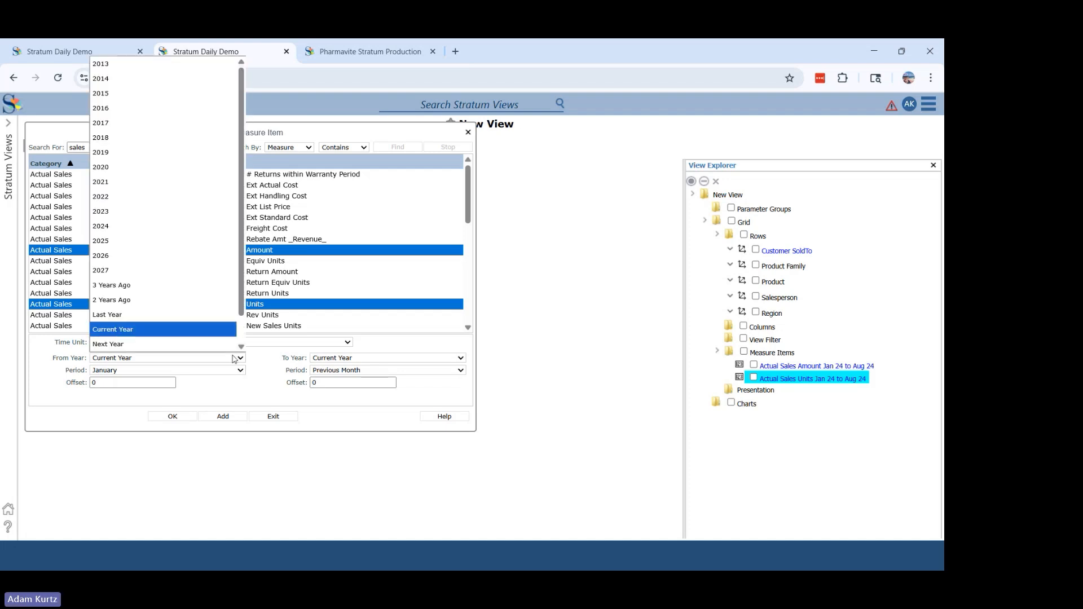
{"action": "left_click", "coordinate": [149, 315]}
{"action": "left_click", "coordinate": [337, 362]}
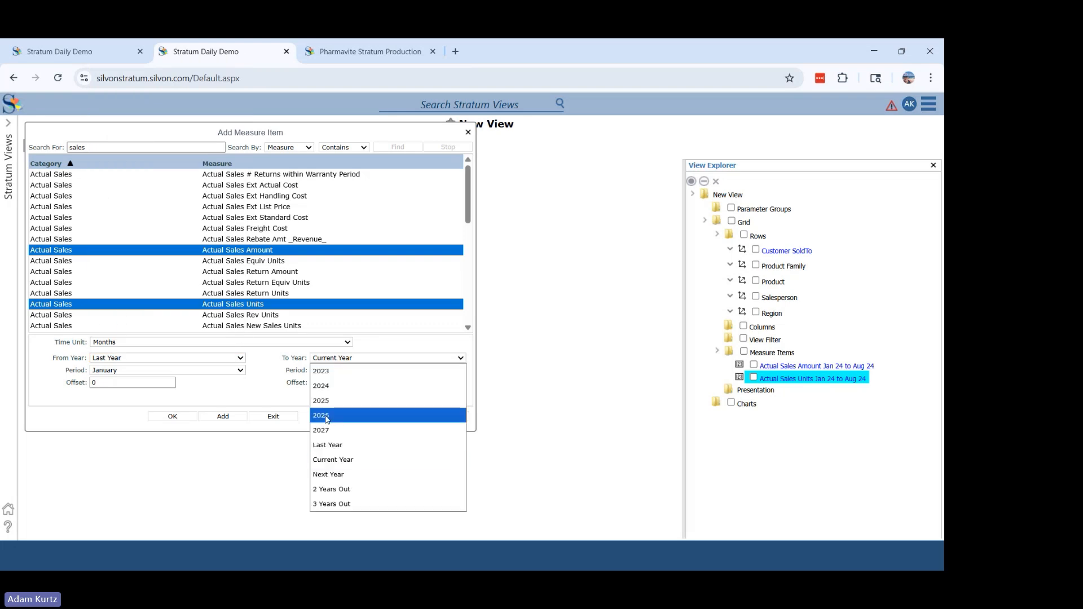
{"action": "left_click", "coordinate": [327, 445]}
{"action": "left_click", "coordinate": [229, 418]}
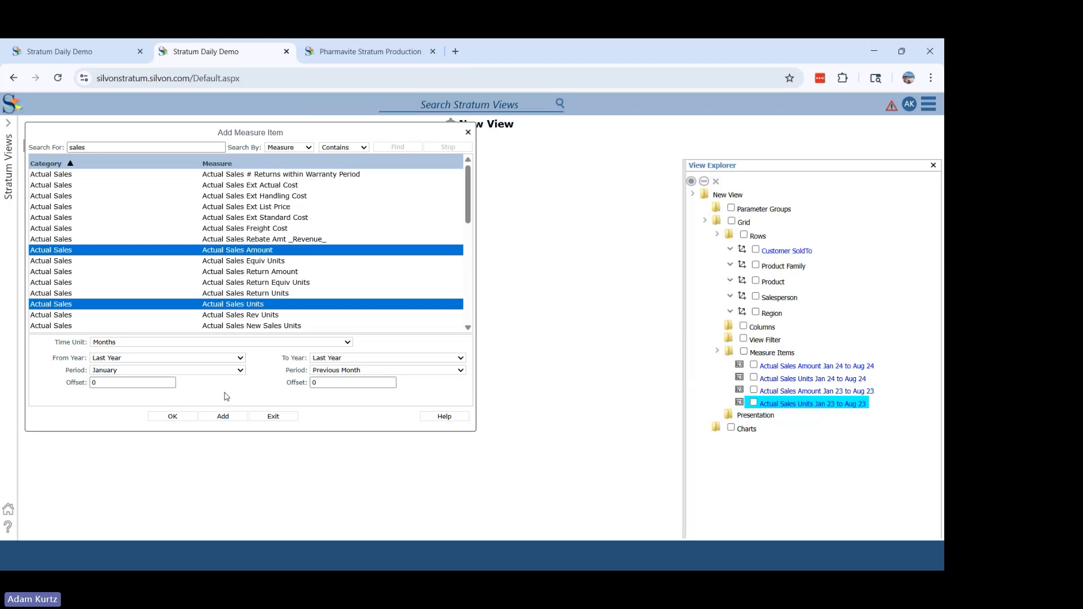
- Finish adding measures and apply the changes, and move the Jan 23 to Aug 23 sales amount column beside the Jan 24 to Aug 24 amount
{"action": "left_click", "coordinate": [273, 416]}
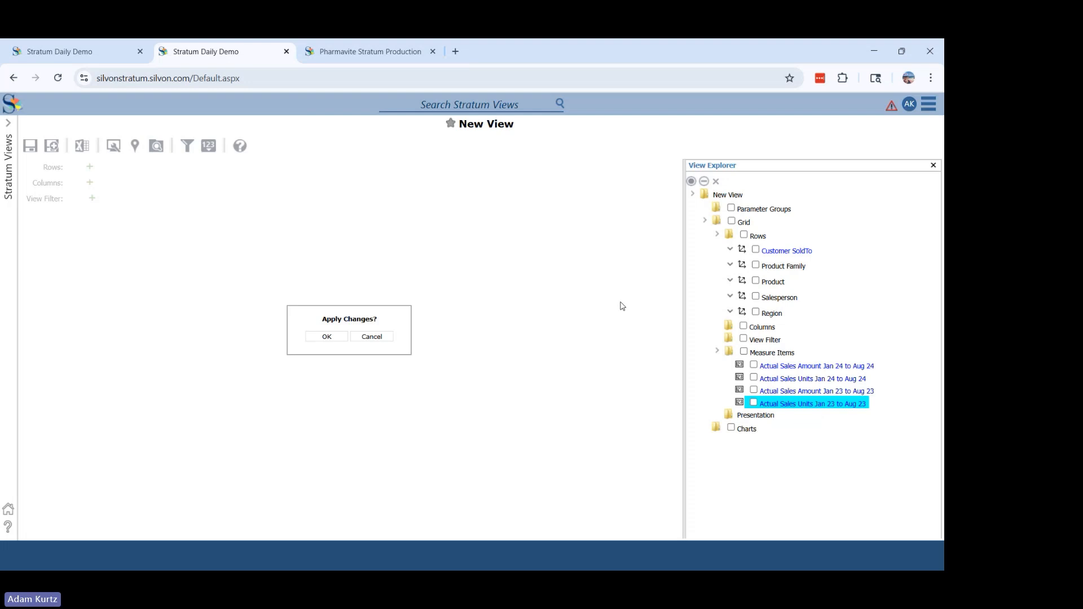
{"action": "left_click", "coordinate": [324, 337]}
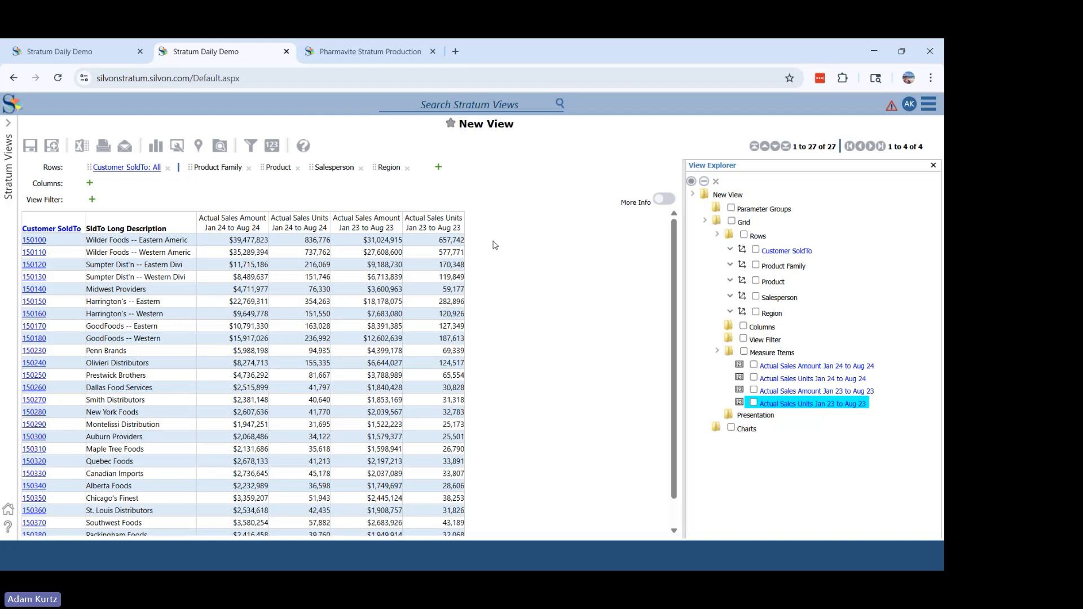
{"action": "left_click_drag", "start_coordinate": [365, 229], "coordinate": [243, 226]}
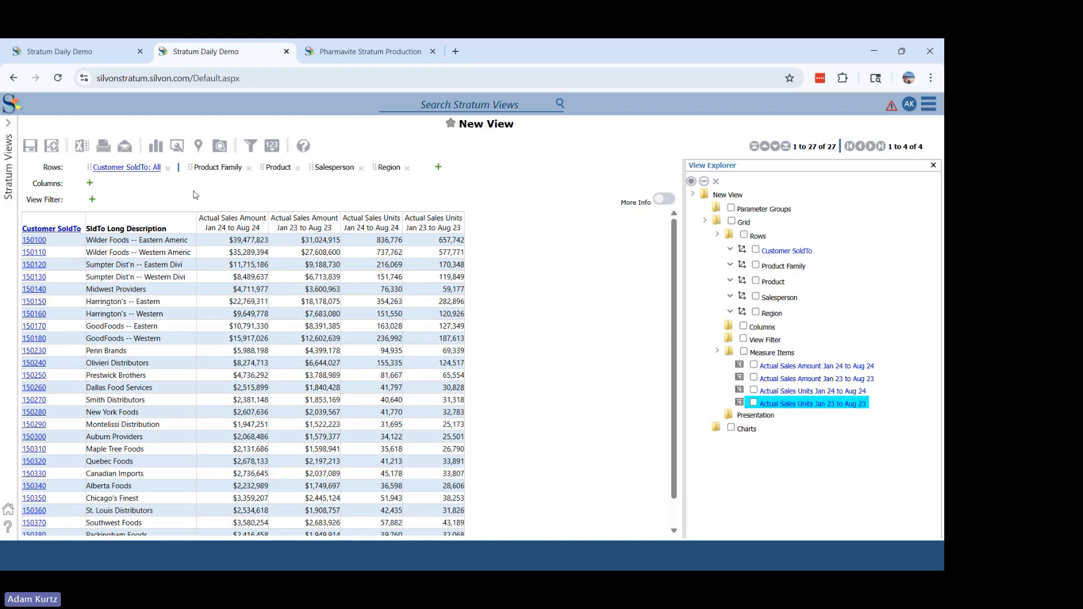
- Drill into Sumpter Dist'n -- Western Divi and its Frozen Entrée family, and place Product ahead of Product Family in the rows
{"action": "left_click", "coordinate": [32, 277]}
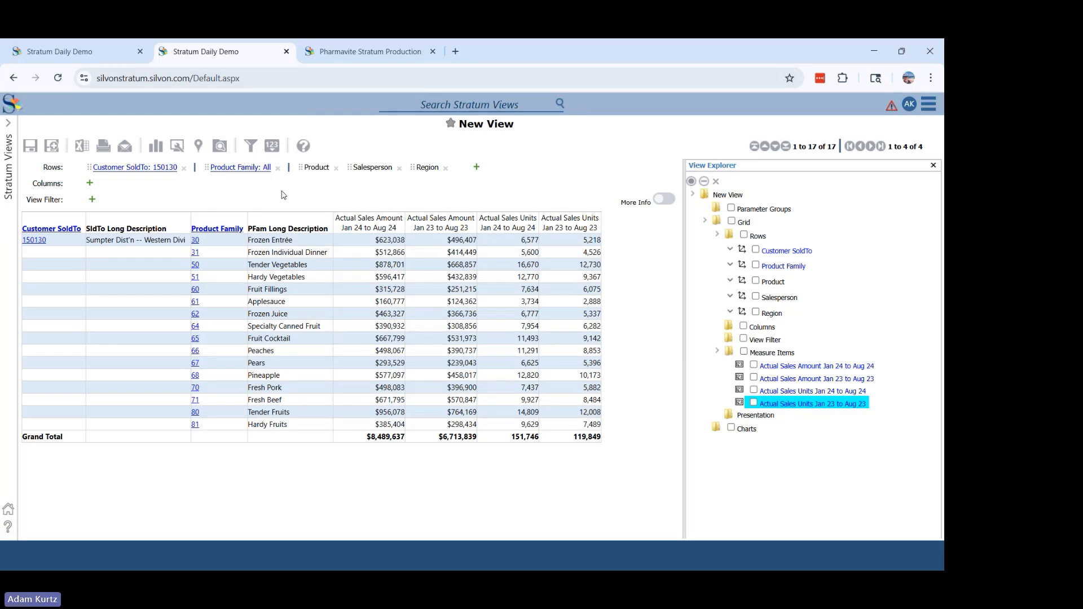
{"action": "left_click", "coordinate": [194, 241]}
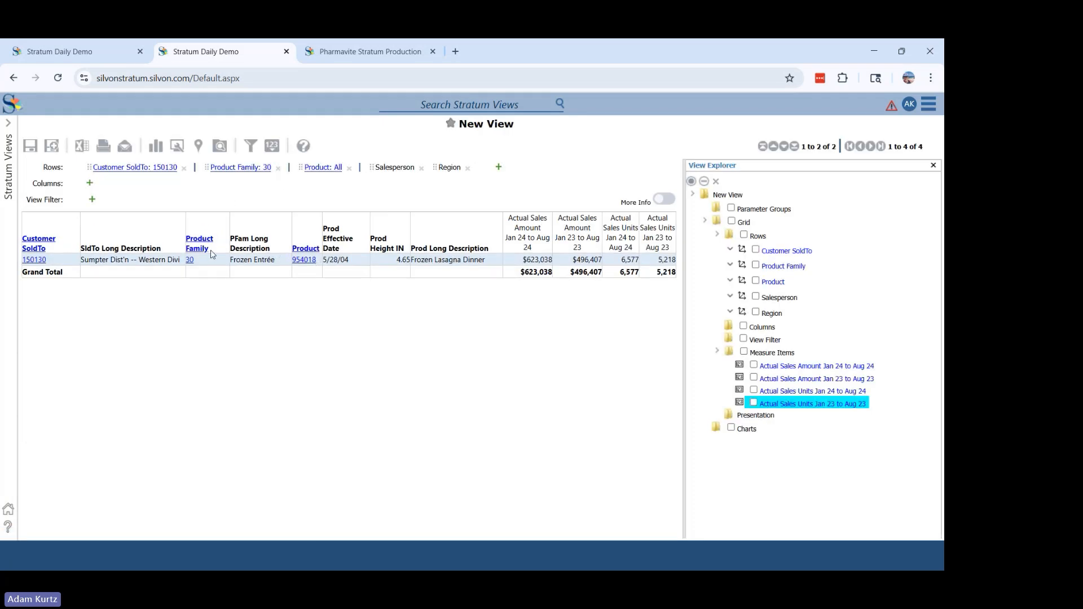
{"action": "left_click", "coordinate": [192, 261]}
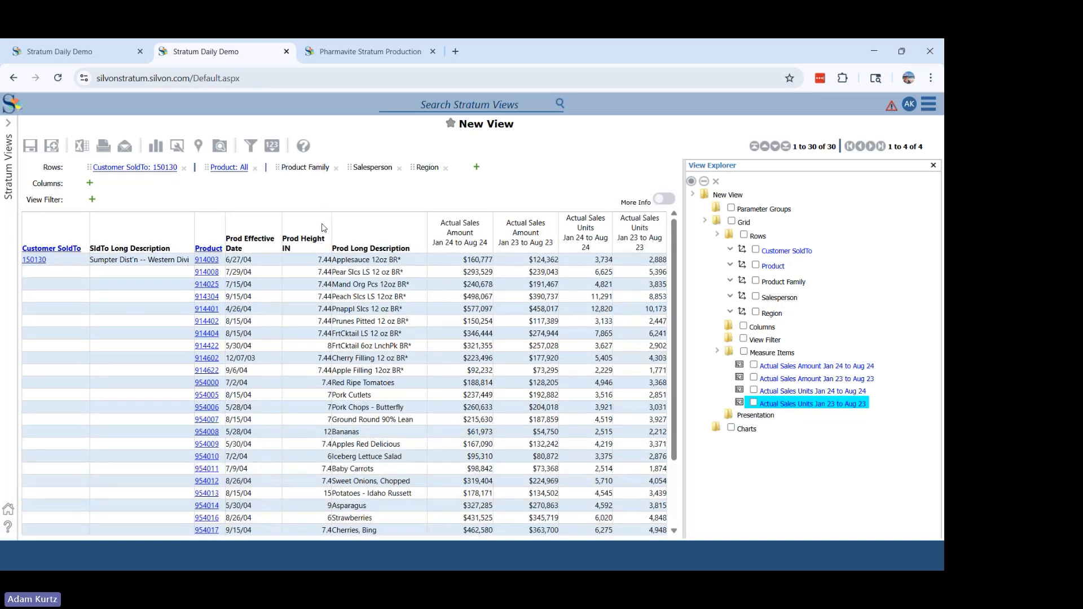
- Expand Product in the View Explorer and add the Prod Current List Price attribute relationship to it
{"action": "left_click", "coordinate": [731, 265]}
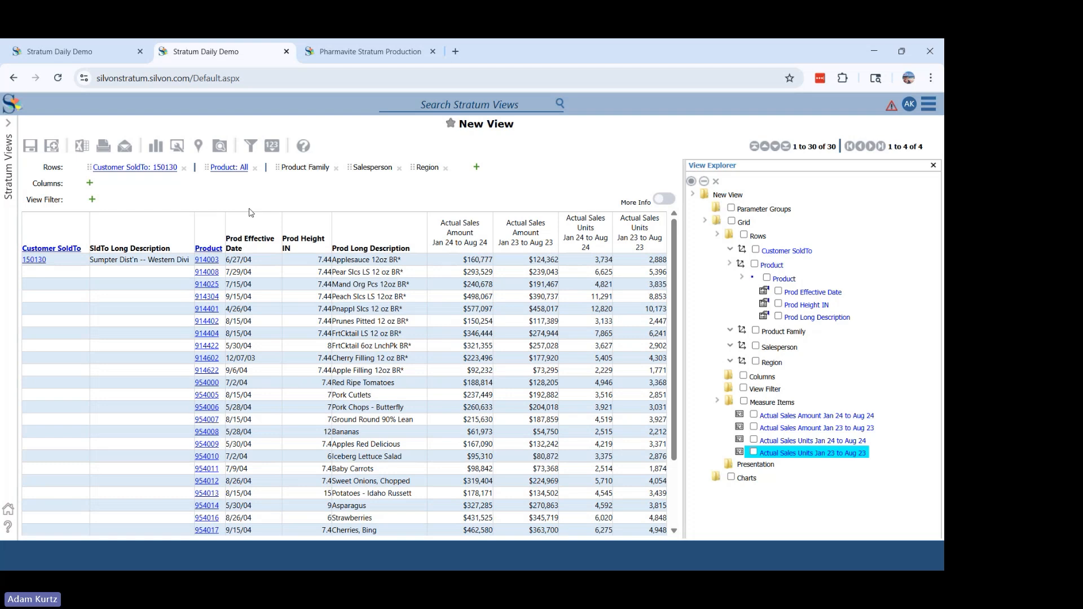
{"action": "right_click", "coordinate": [207, 250]}
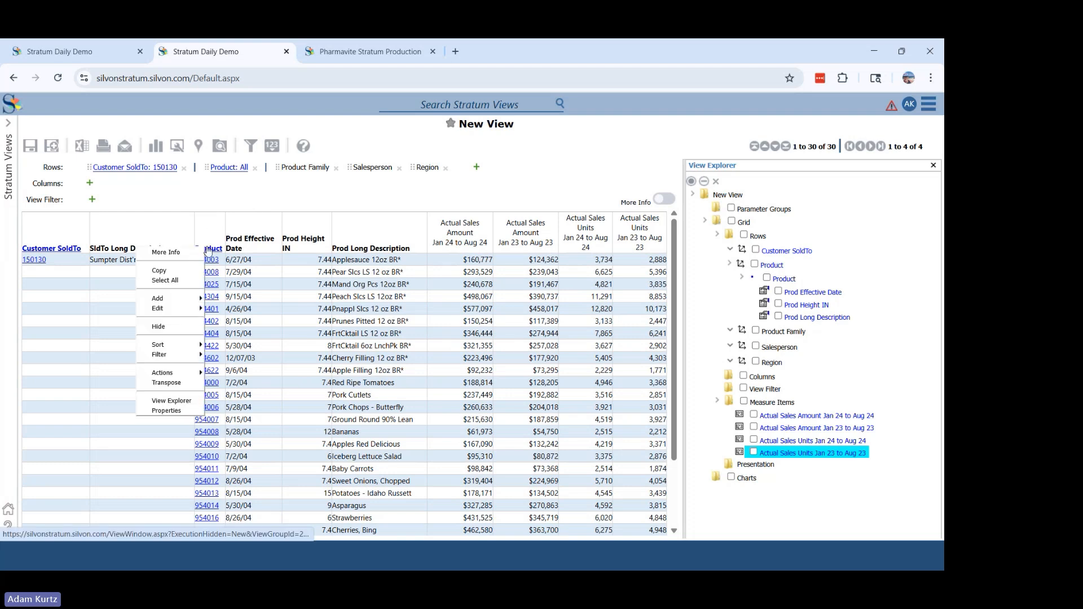
{"action": "mouse_move", "coordinate": [186, 298]}
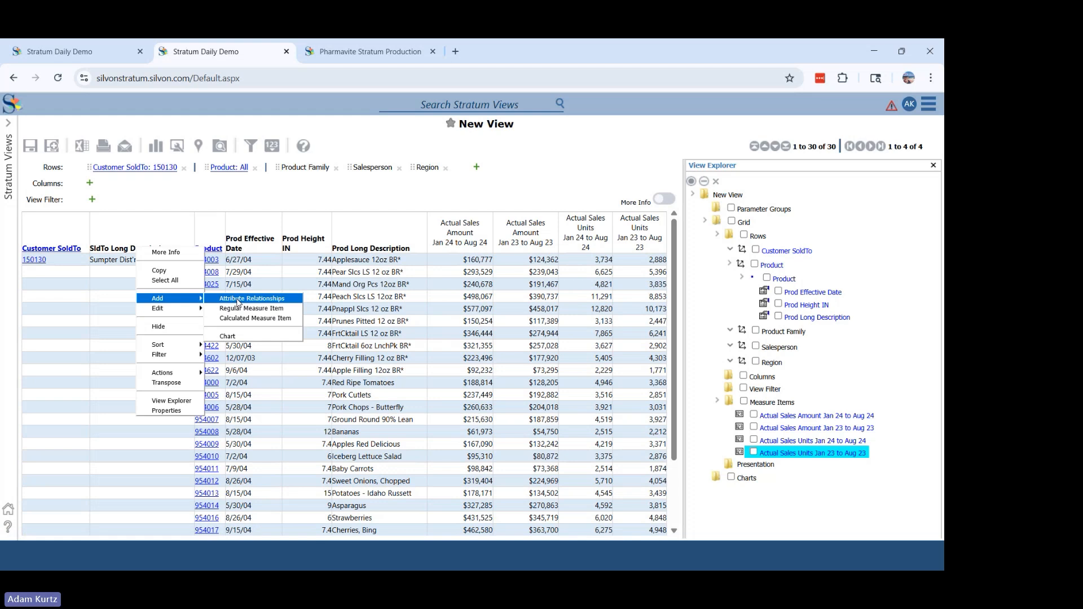
{"action": "left_click", "coordinate": [237, 303]}
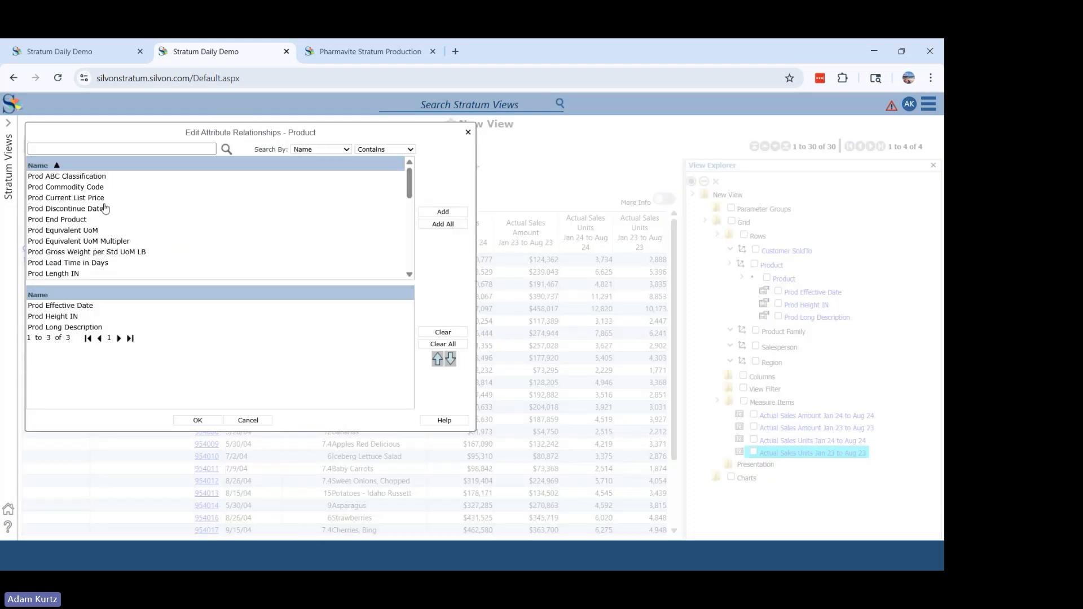
{"action": "left_click", "coordinate": [98, 210]}
{"action": "left_click", "coordinate": [126, 198]}
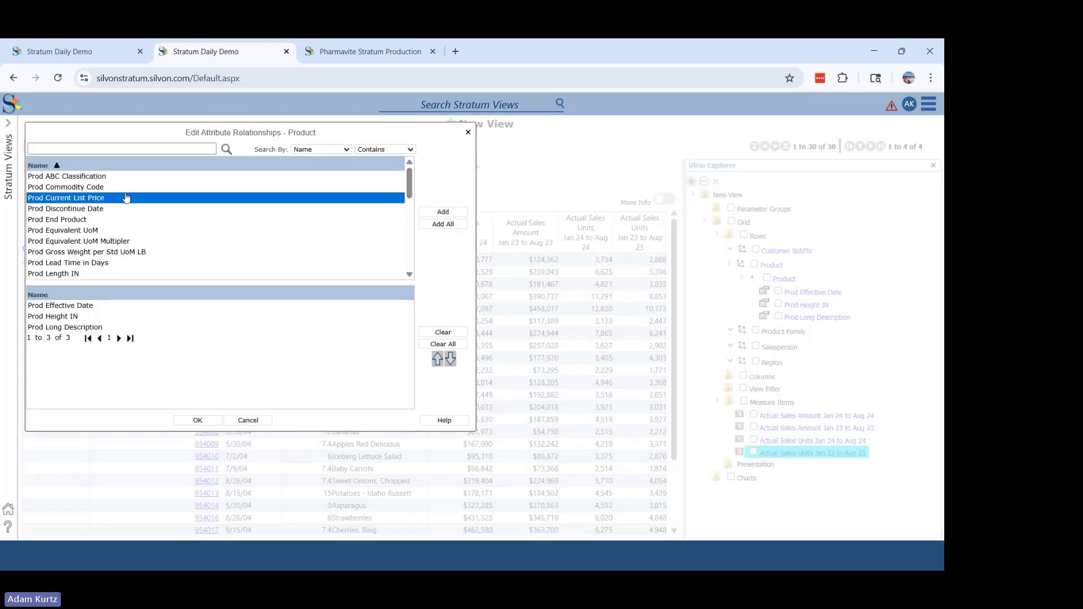
{"action": "left_click", "coordinate": [195, 421]}
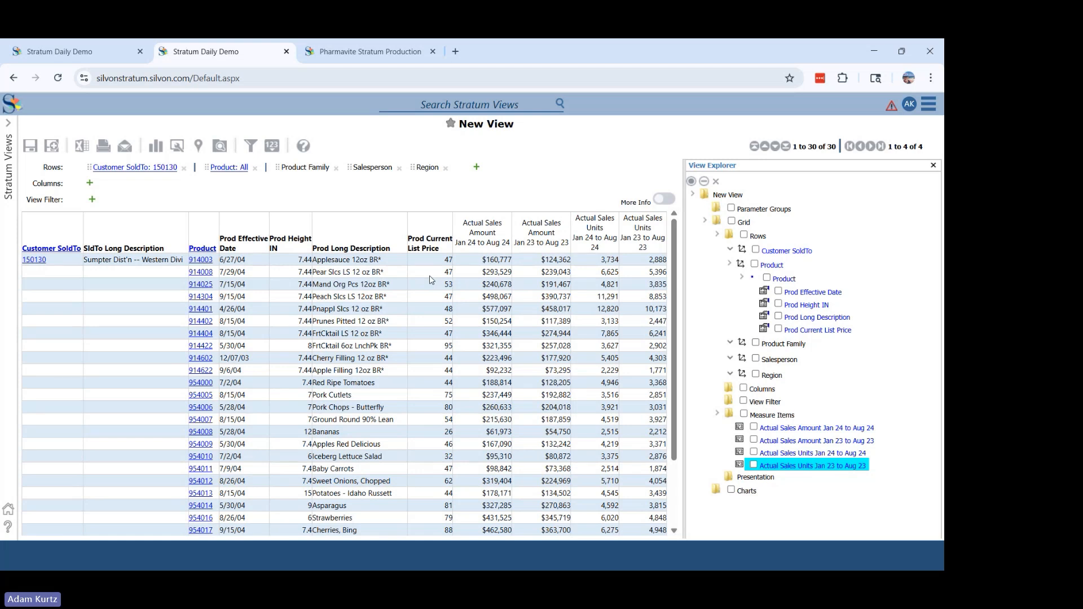
- Return to the all-customers level and start a calculated measure item from the Jan 23 to Aug 23 sales amount column
{"action": "left_click", "coordinate": [35, 259]}
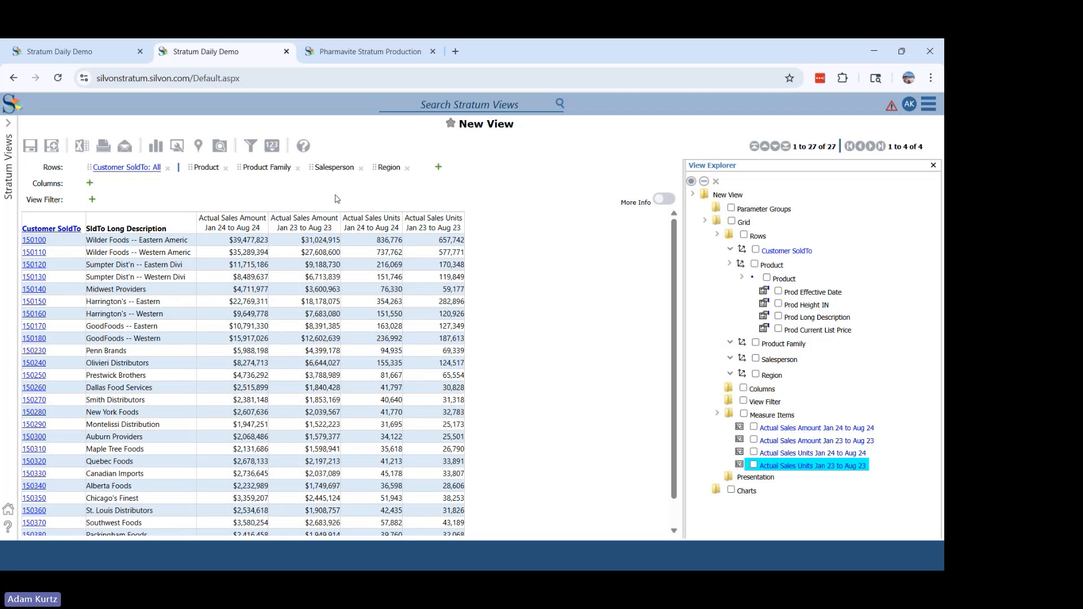
{"action": "right_click", "coordinate": [315, 221]}
{"action": "mouse_move", "coordinate": [293, 279]}
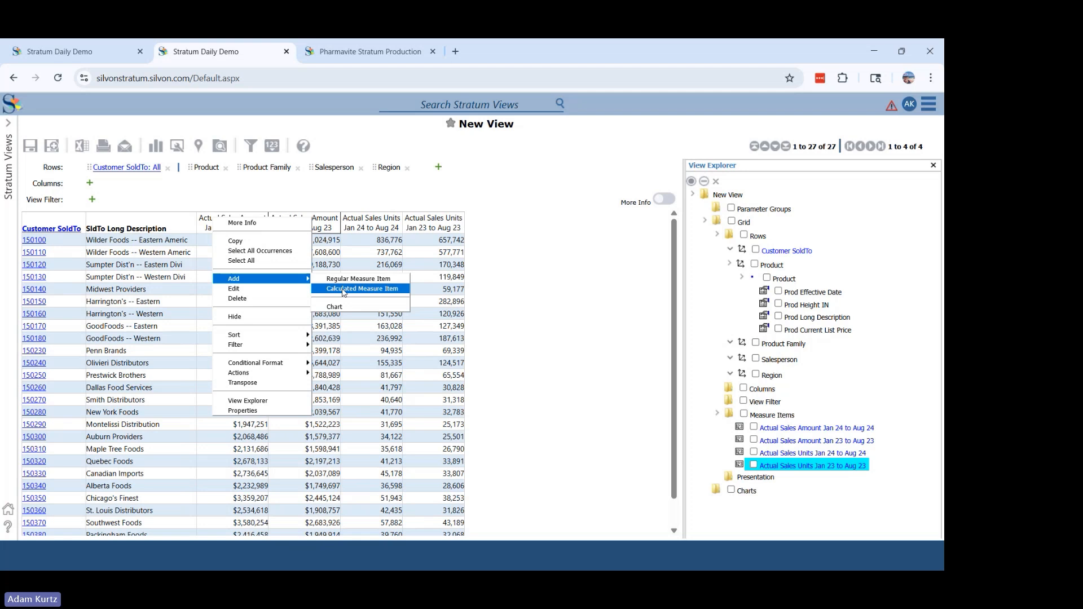
{"action": "left_click", "coordinate": [344, 289]}
{"action": "left_click", "coordinate": [305, 249]}
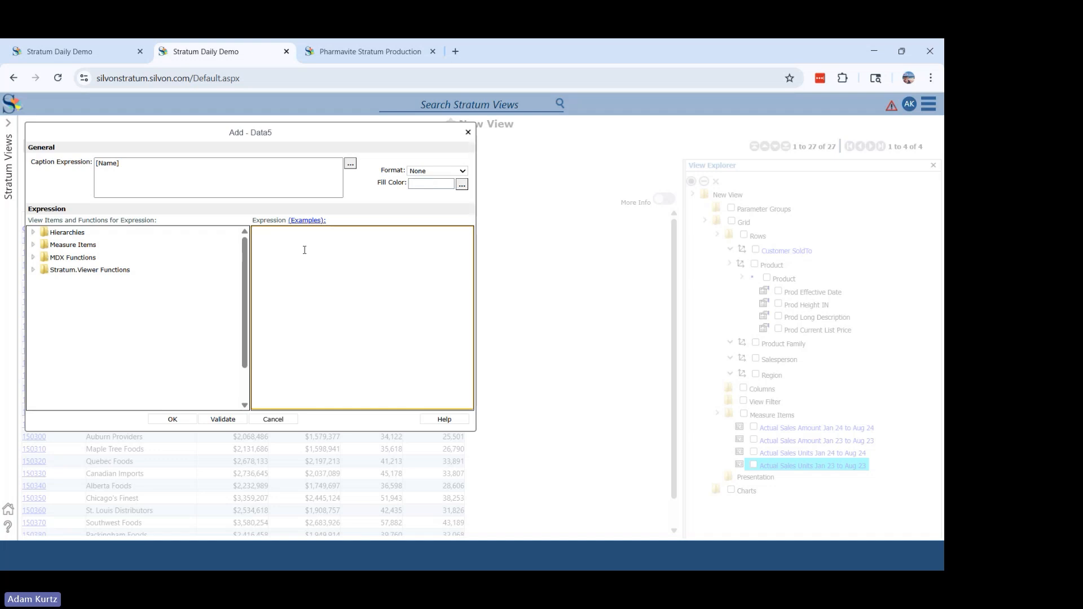
- Build a Percent Of Change expression from Actual Sales Amount Jan 24 to Aug 24 and Actual Sales Amount Jan 23 to Aug 23
{"action": "left_click", "coordinate": [34, 246]}
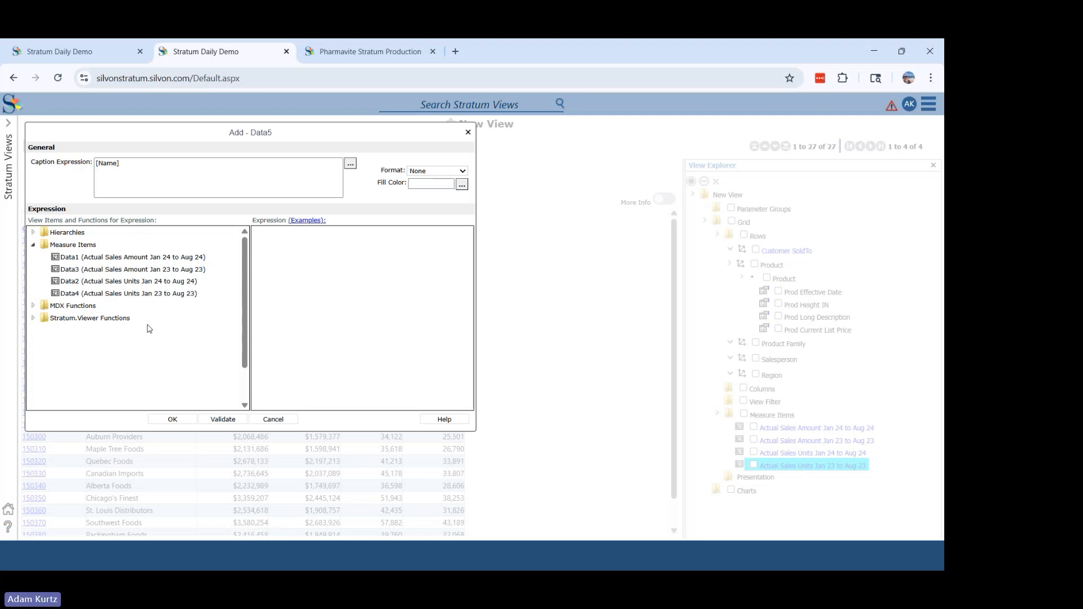
{"action": "left_click", "coordinate": [33, 319]}
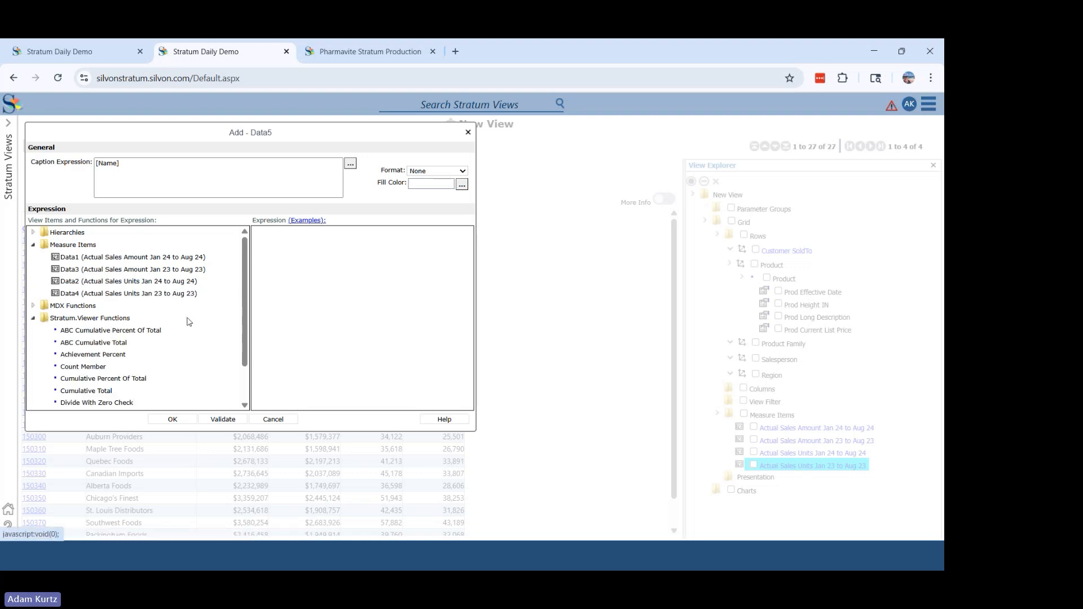
{"action": "left_click_drag", "start_coordinate": [247, 305], "coordinate": [247, 338]}
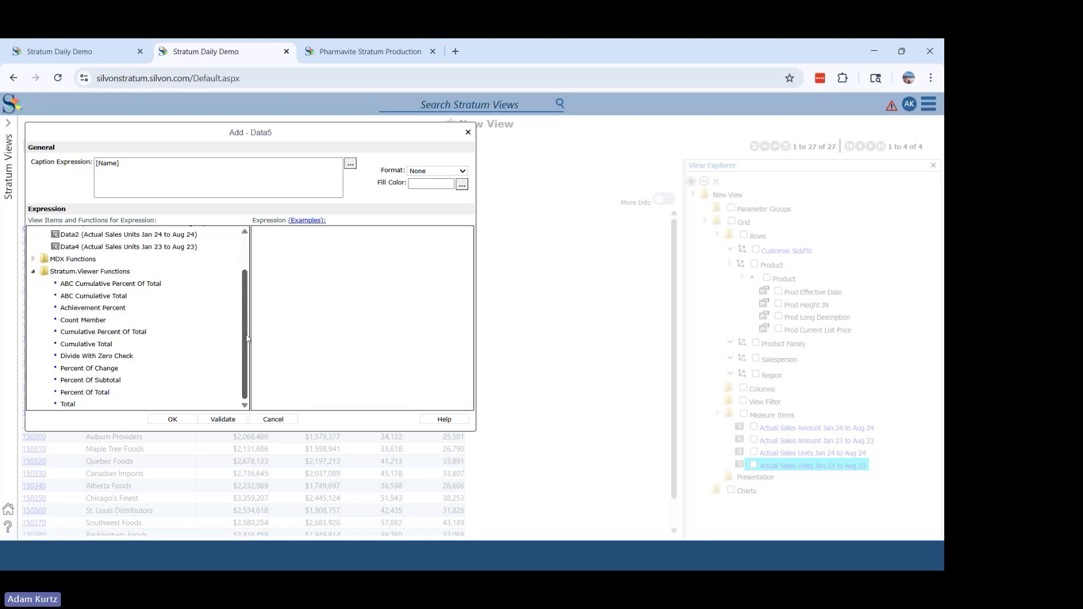
{"action": "left_click", "coordinate": [103, 370]}
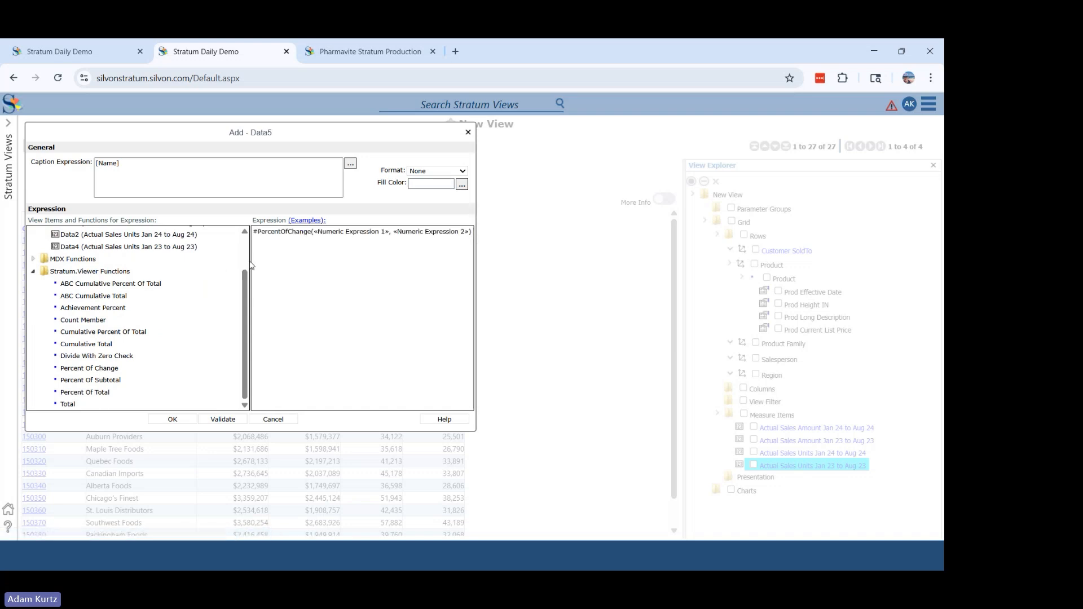
{"action": "scroll", "coordinate": [247, 264], "scroll_direction": "up", "scroll_amount": 2}
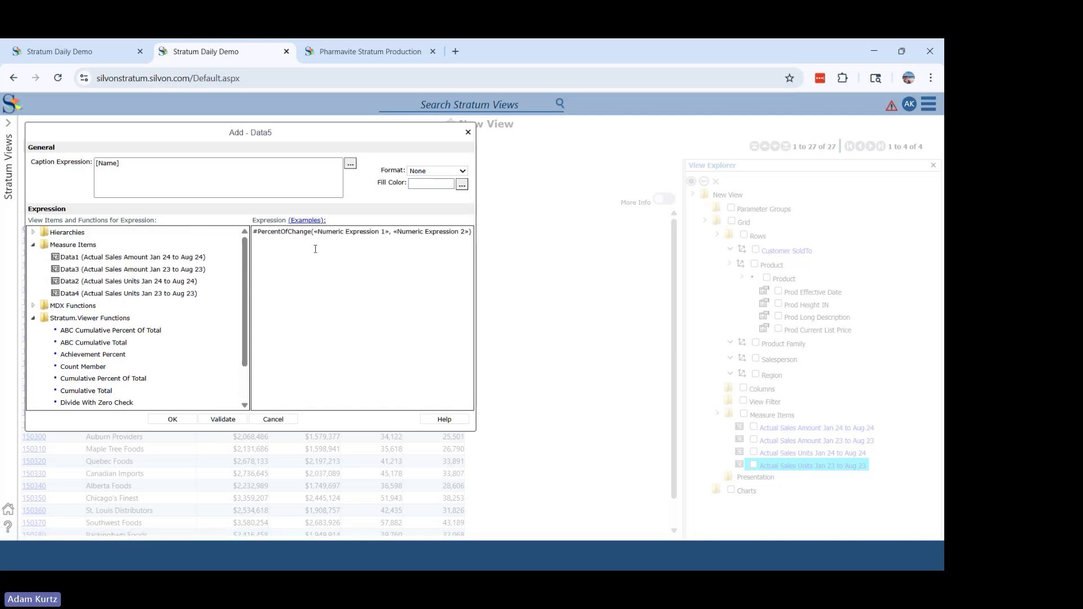
{"action": "left_click", "coordinate": [166, 257]}
{"action": "left_click", "coordinate": [175, 270]}
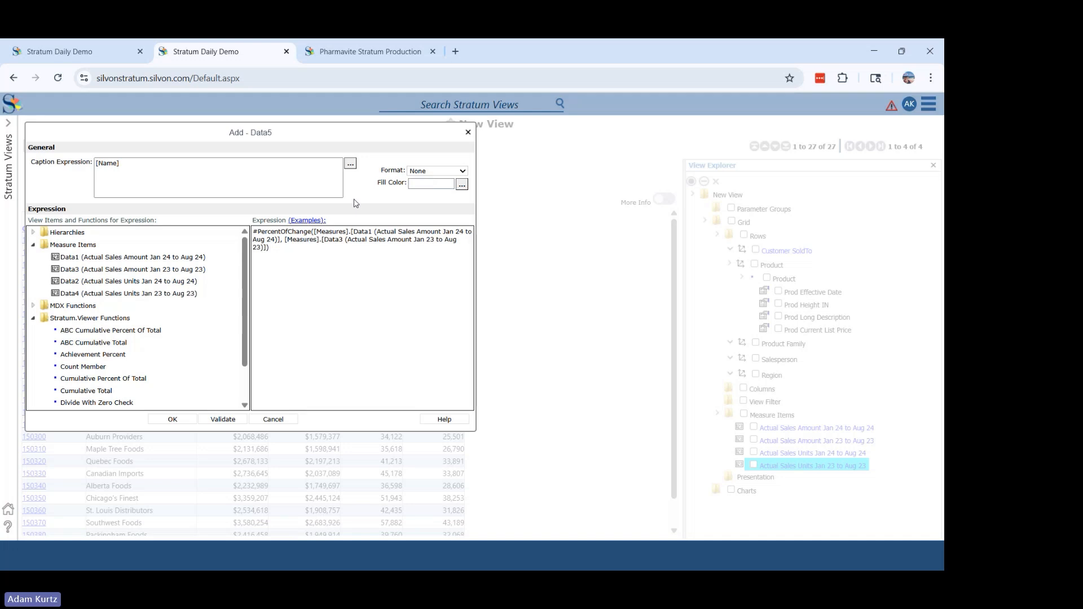
- Set the calculated measure's format to #,##0% and its fill color to light cyan
{"action": "left_click", "coordinate": [436, 172]}
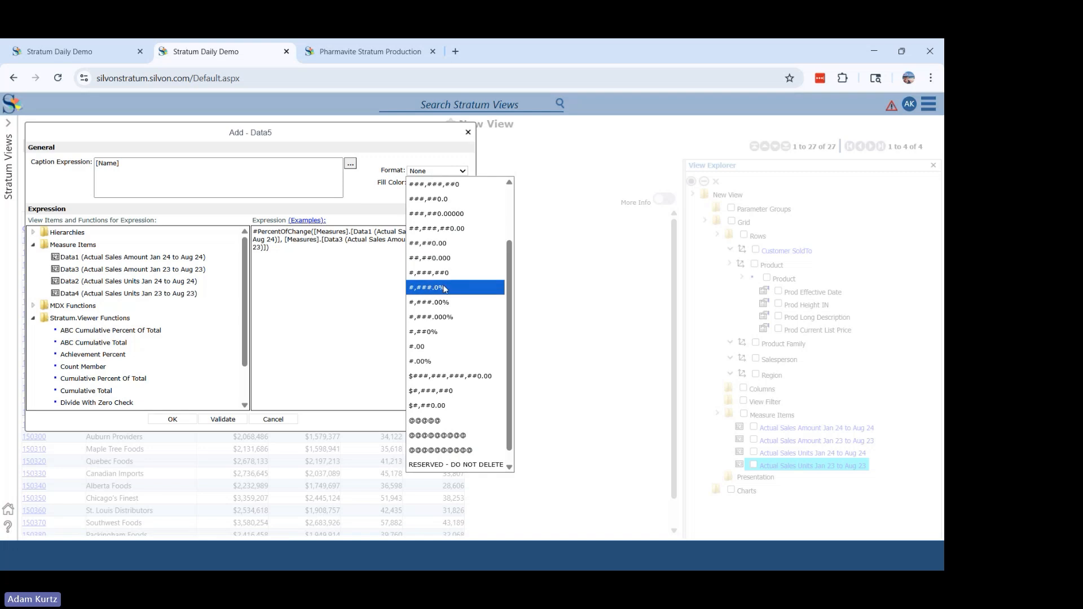
{"action": "left_click", "coordinate": [455, 331]}
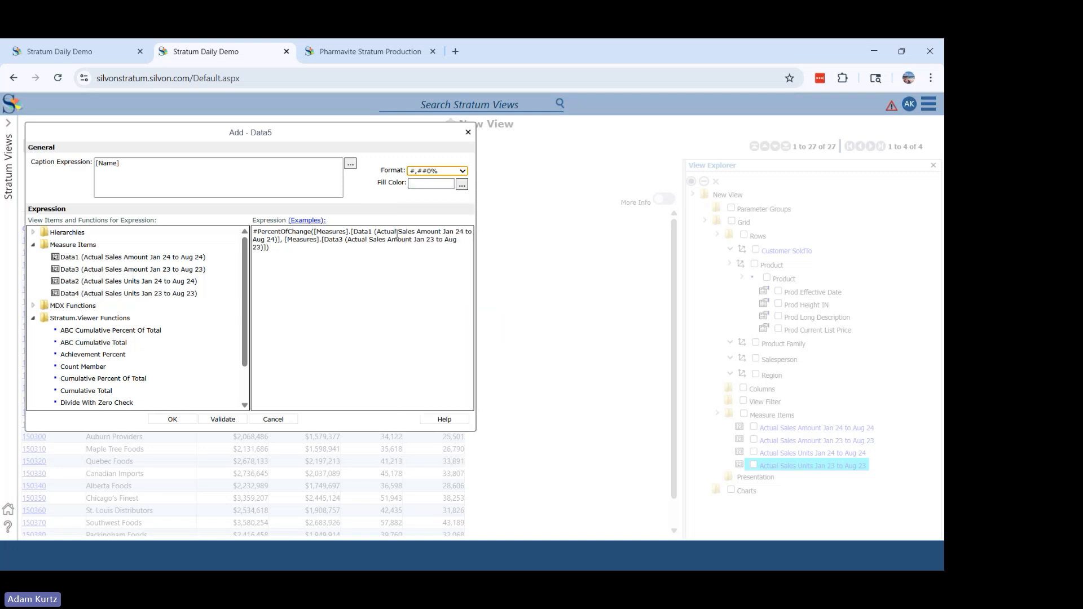
{"action": "left_click", "coordinate": [463, 185]}
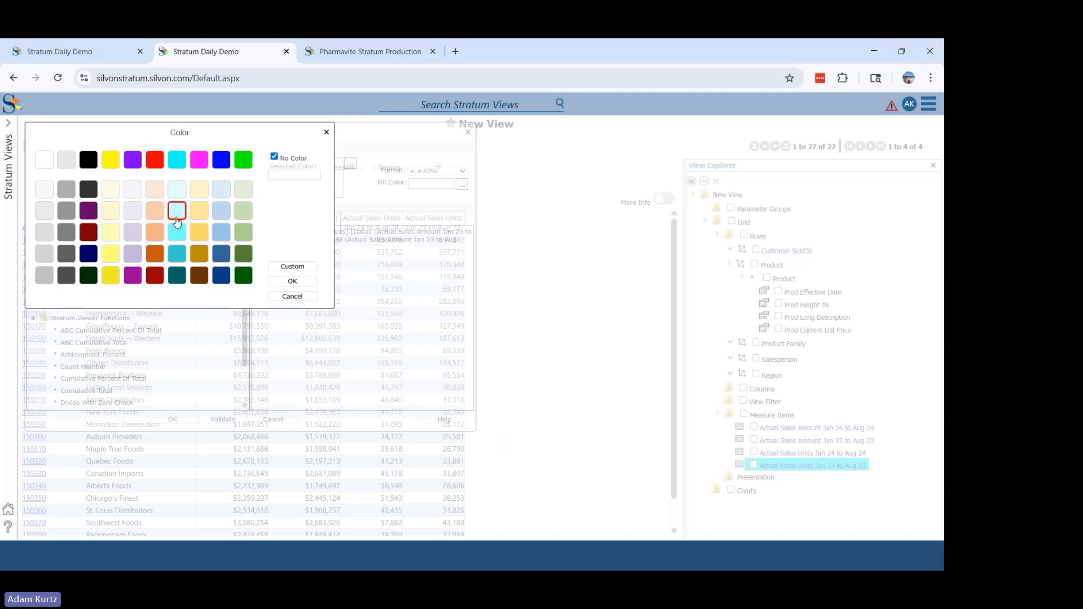
{"action": "left_click", "coordinate": [175, 217]}
{"action": "left_click", "coordinate": [289, 281]}
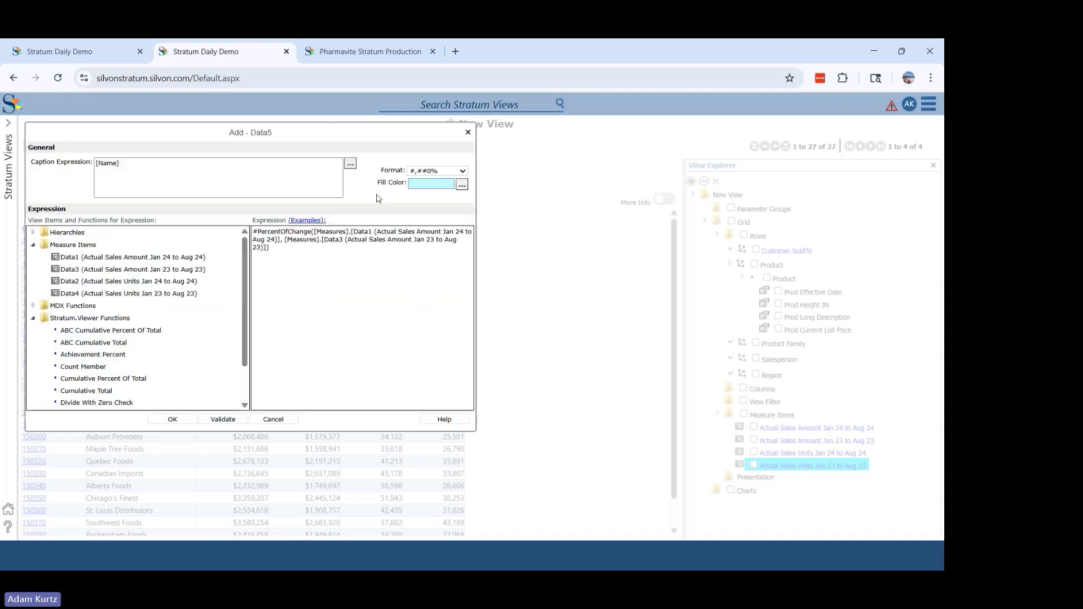
- Caption the calculated measure "% of Change $" and add it to the view
{"action": "left_click_drag", "start_coordinate": [133, 174], "coordinate": [55, 182]}
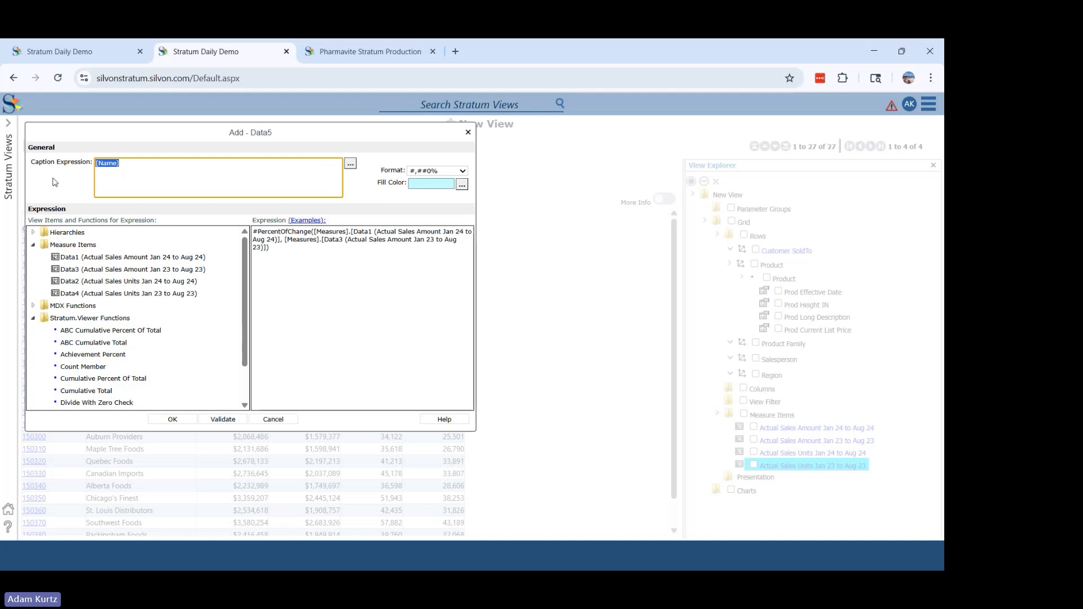
{"action": "type", "text": "% of Change $"}
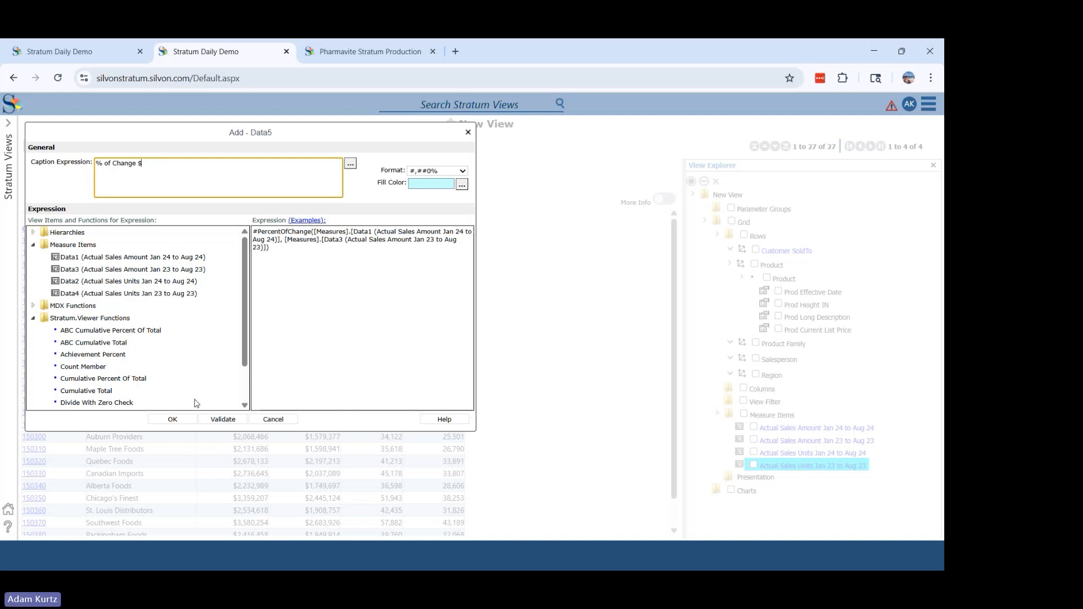
{"action": "left_click", "coordinate": [177, 422]}
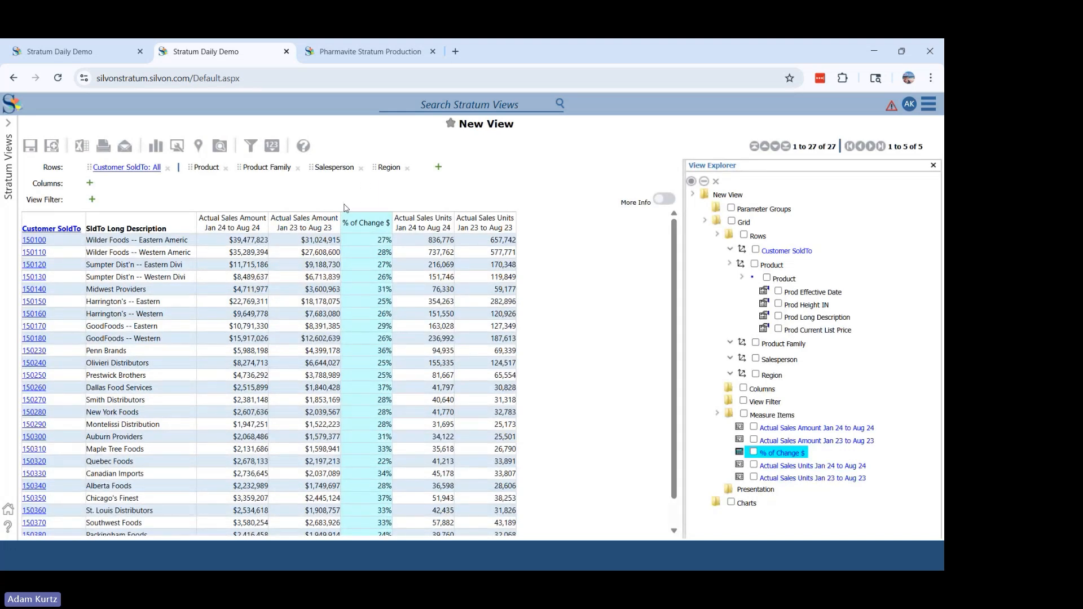
- Sort the customers in descending order by the % of Change $ column
{"action": "right_click", "coordinate": [355, 224]}
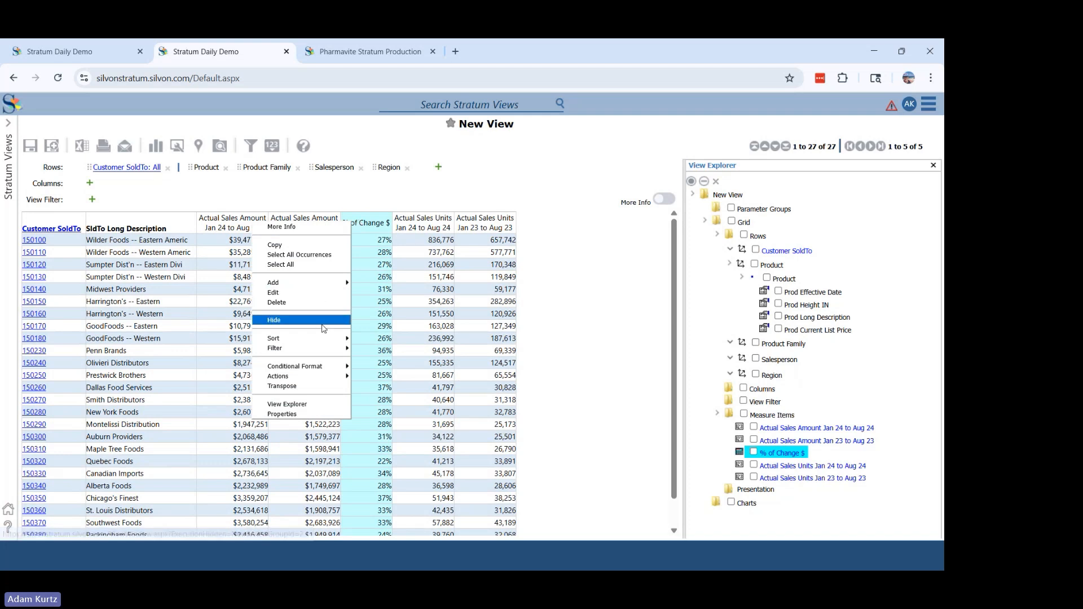
{"action": "mouse_move", "coordinate": [337, 342]}
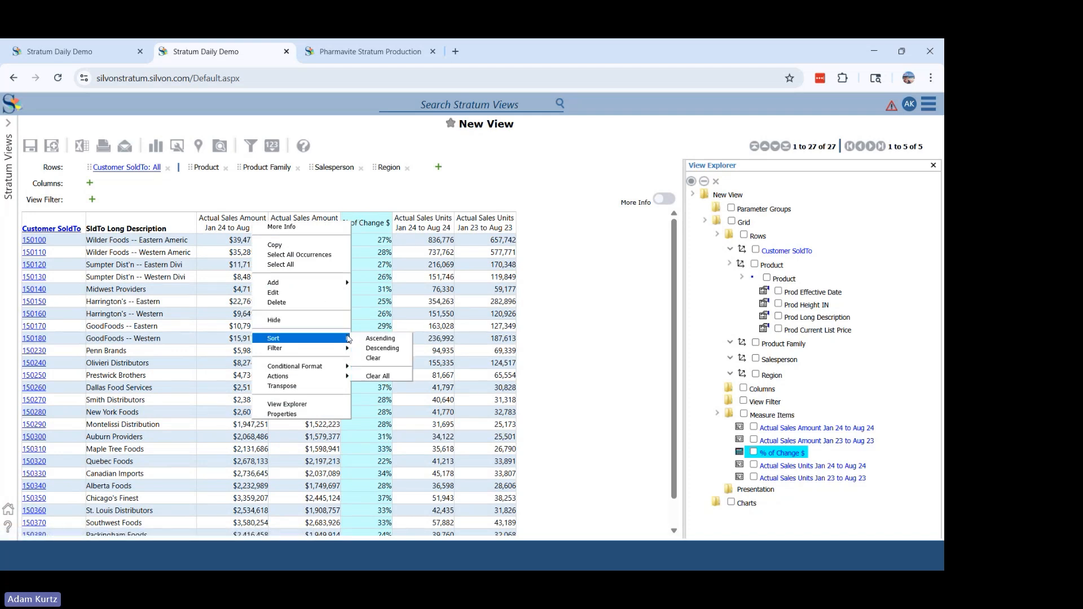
{"action": "left_click", "coordinate": [371, 349]}
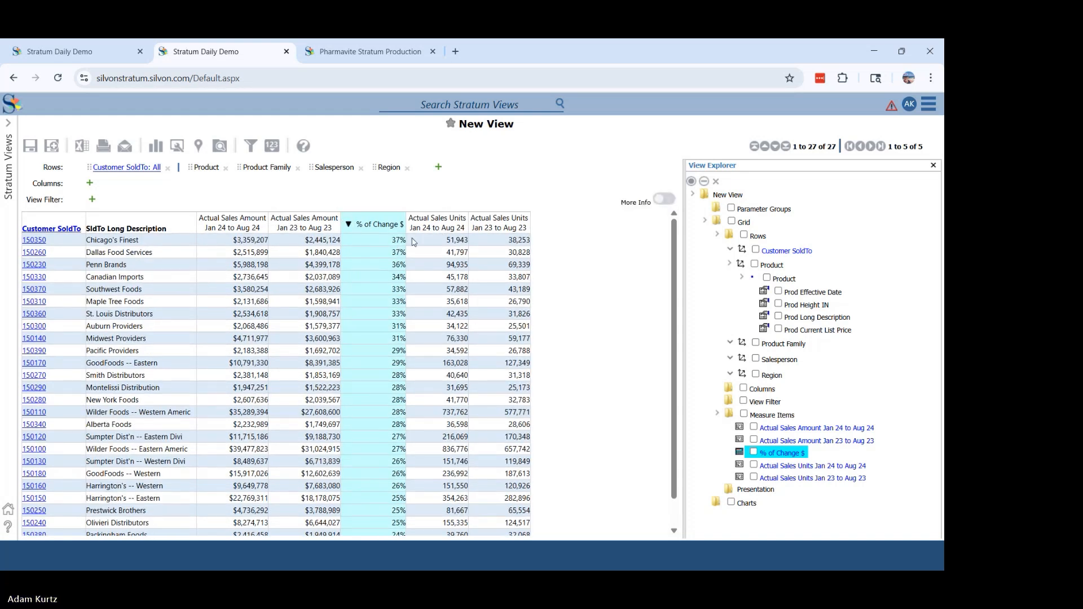
{"action": "left_click", "coordinate": [349, 226]}
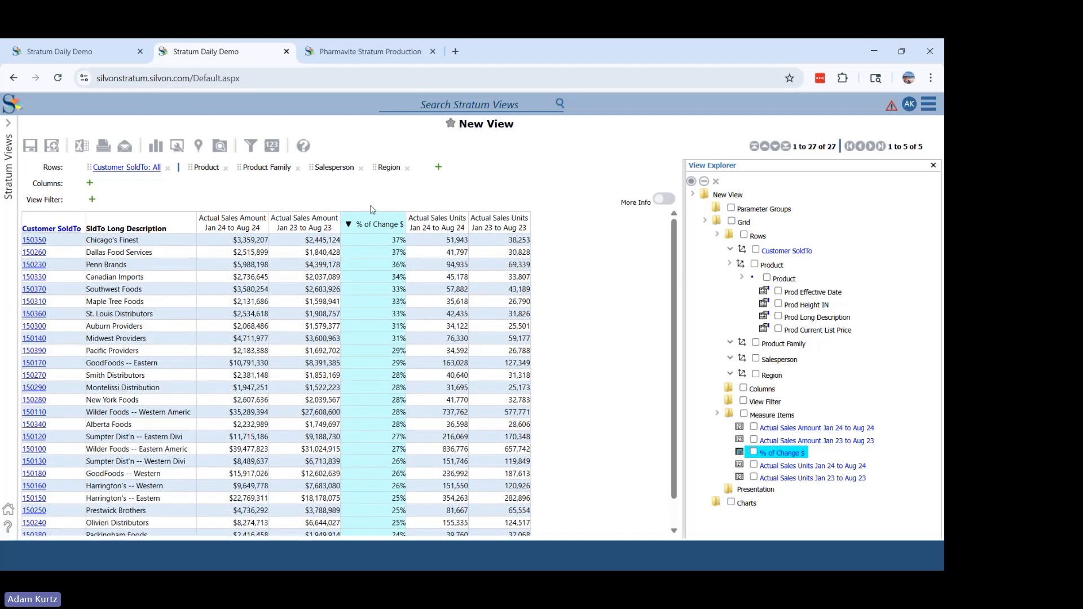
- Sort the customers in descending order by Actual Sales Amount Jan 24 to Aug 24
{"action": "right_click", "coordinate": [238, 224]}
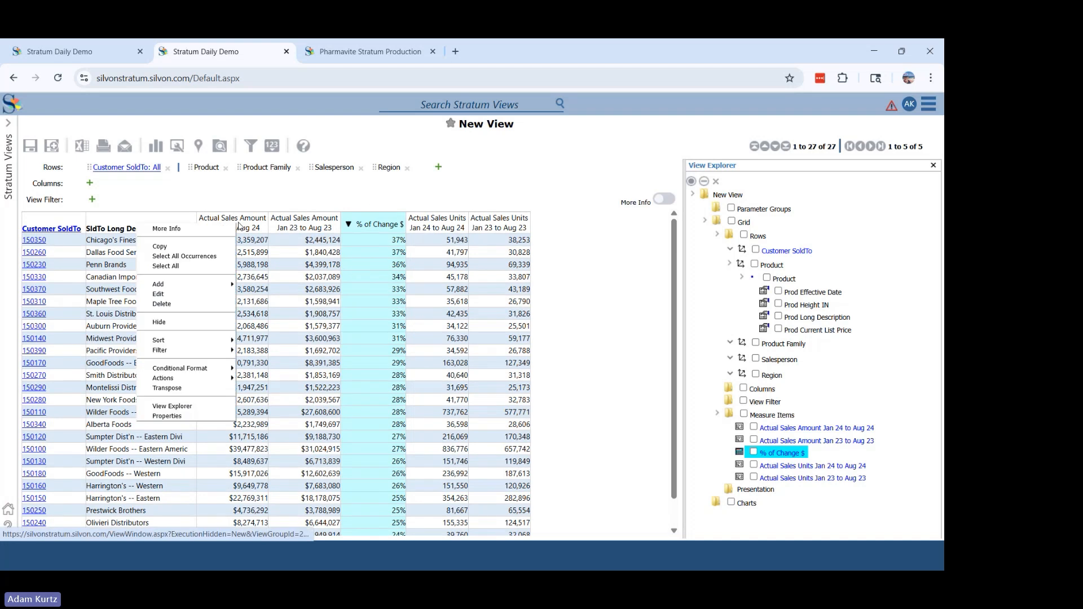
{"action": "mouse_move", "coordinate": [223, 340]}
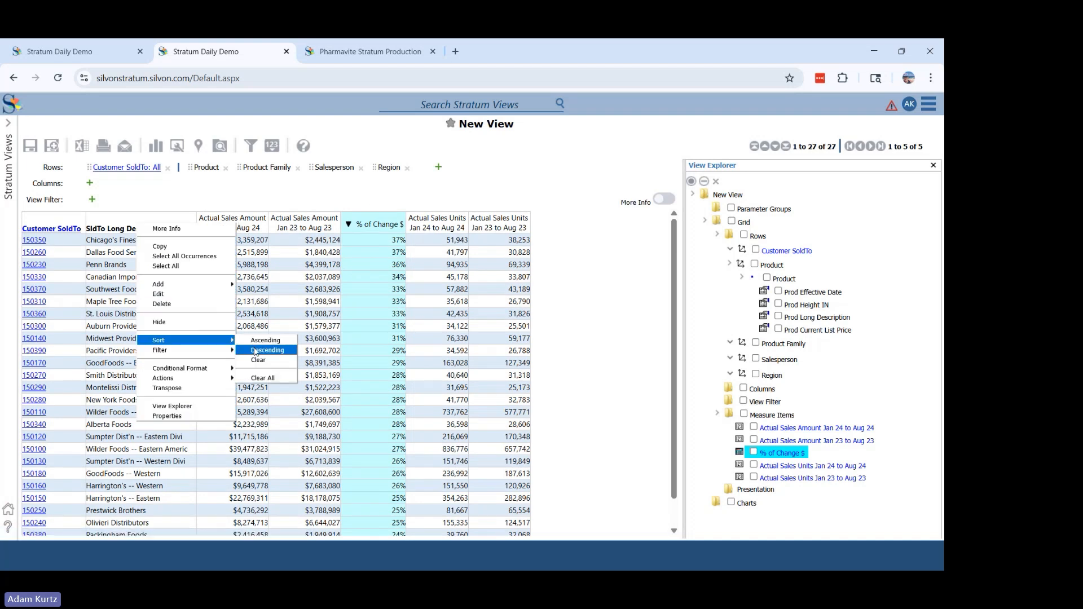
{"action": "left_click", "coordinate": [255, 351]}
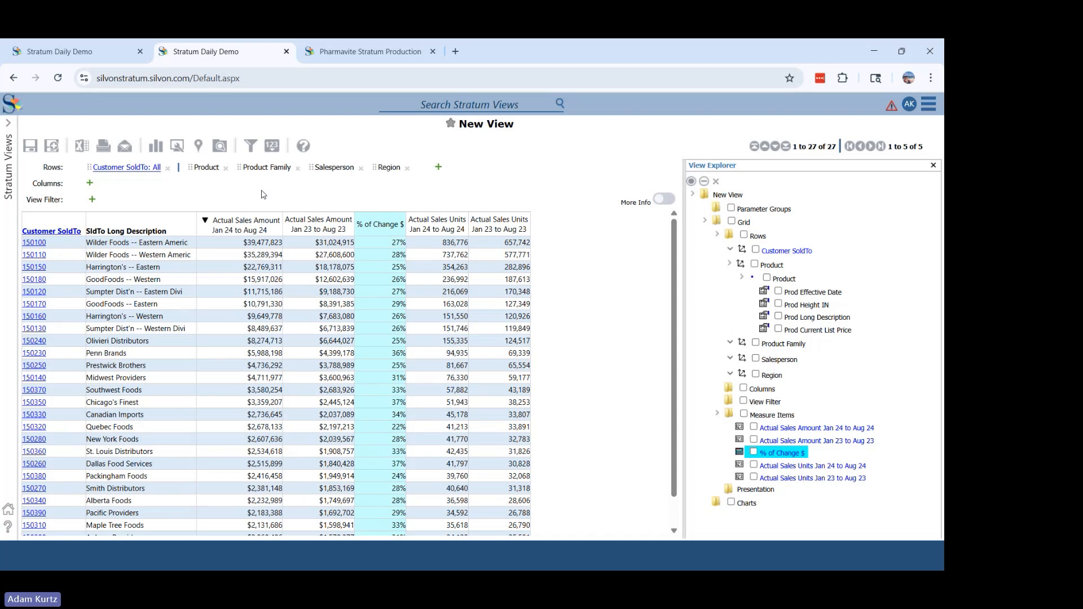
- Open the view's display options and set the grid's alternating row color to light purple
{"action": "left_click", "coordinate": [177, 147]}
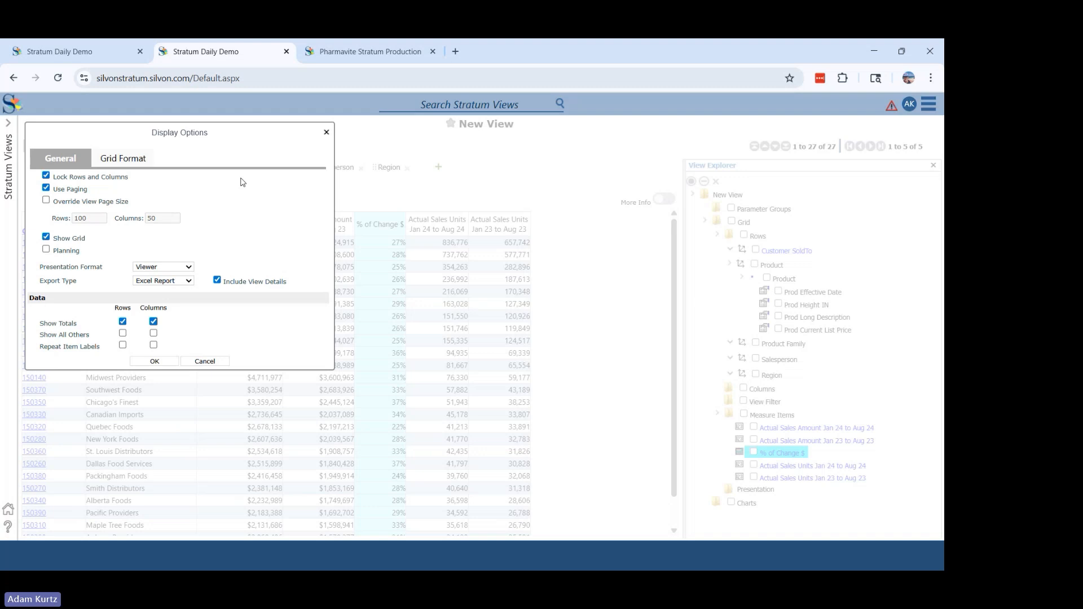
{"action": "left_click", "coordinate": [90, 203]}
{"action": "left_click", "coordinate": [89, 203]}
{"action": "left_click", "coordinate": [46, 238]}
{"action": "left_click", "coordinate": [129, 157]}
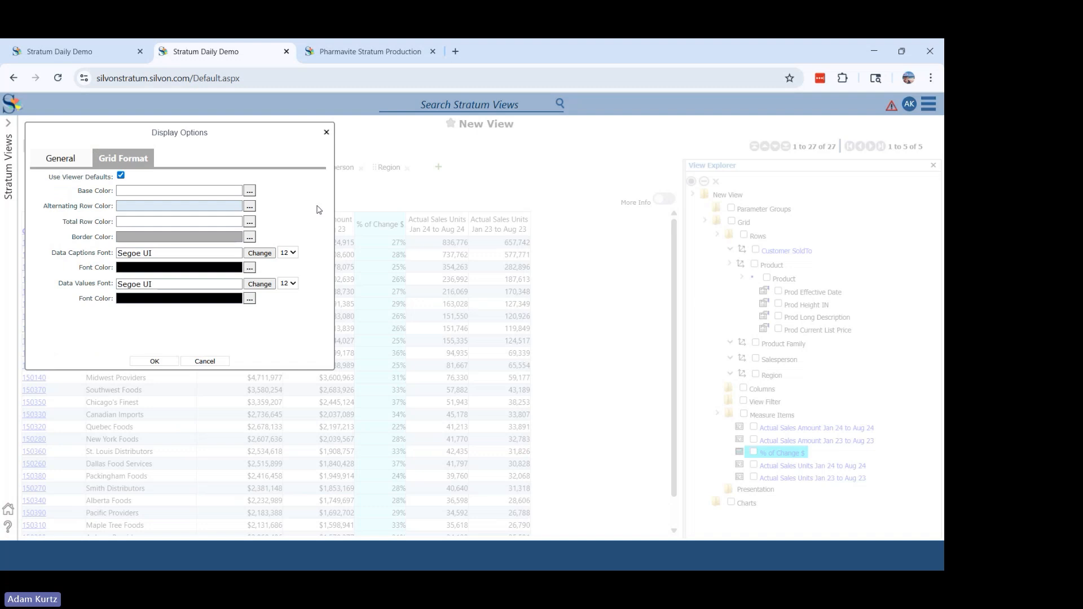
{"action": "left_click", "coordinate": [250, 206]}
{"action": "left_click", "coordinate": [133, 232]}
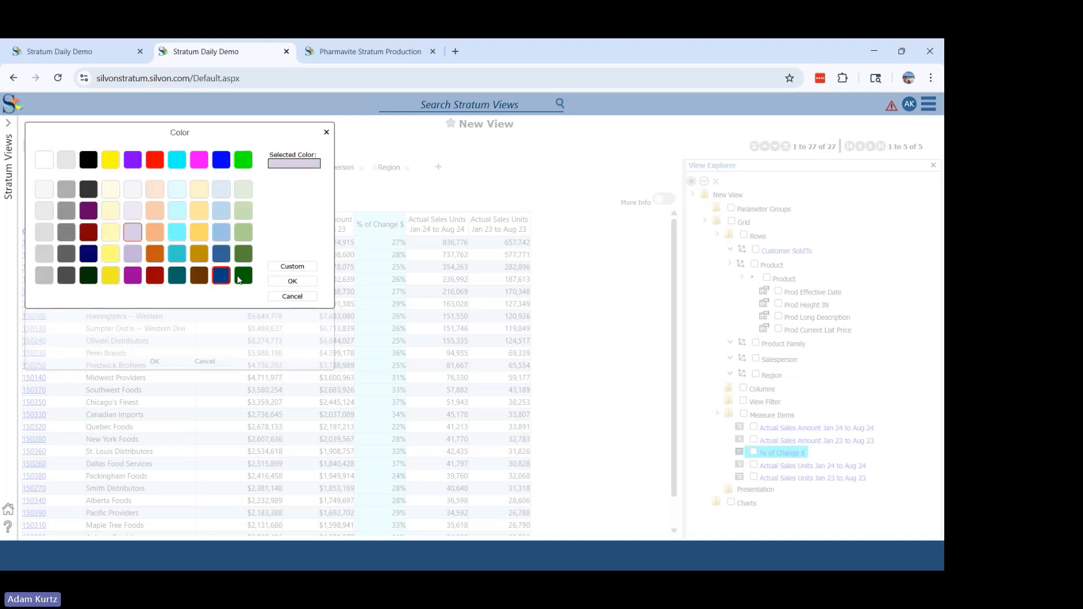
{"action": "left_click", "coordinate": [290, 282]}
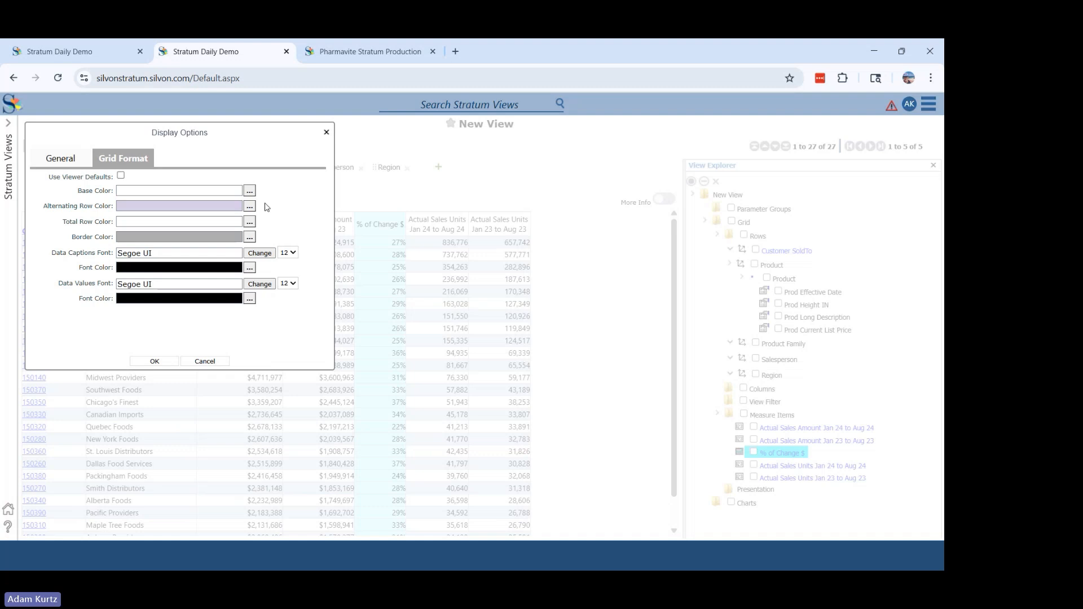
- Set the grid's total row color to gray, keep the data captions font size at 12, and apply the display options
{"action": "left_click", "coordinate": [250, 222]}
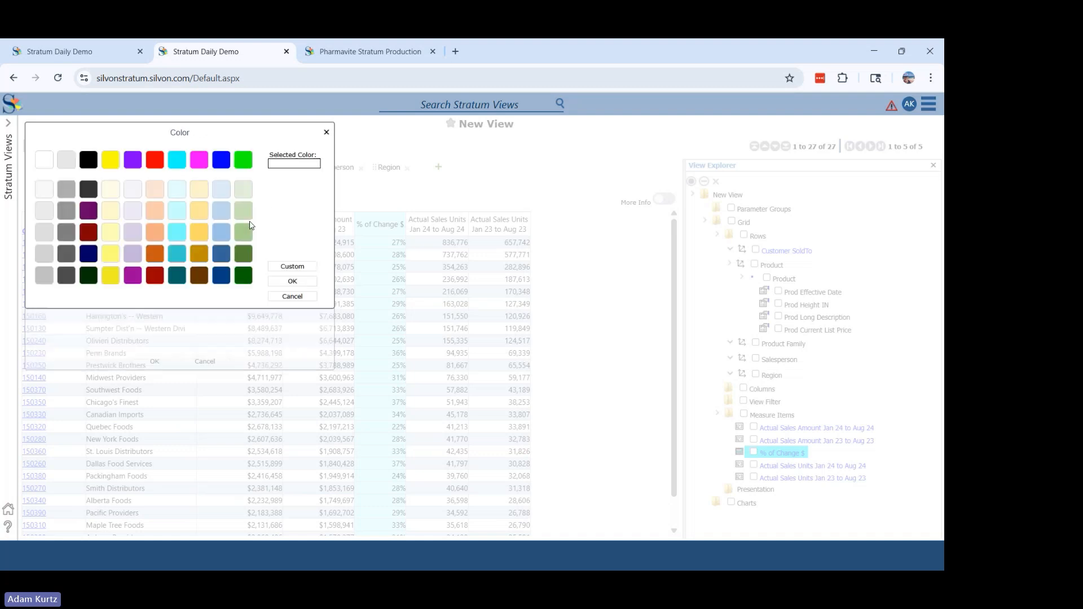
{"action": "left_click", "coordinate": [66, 210]}
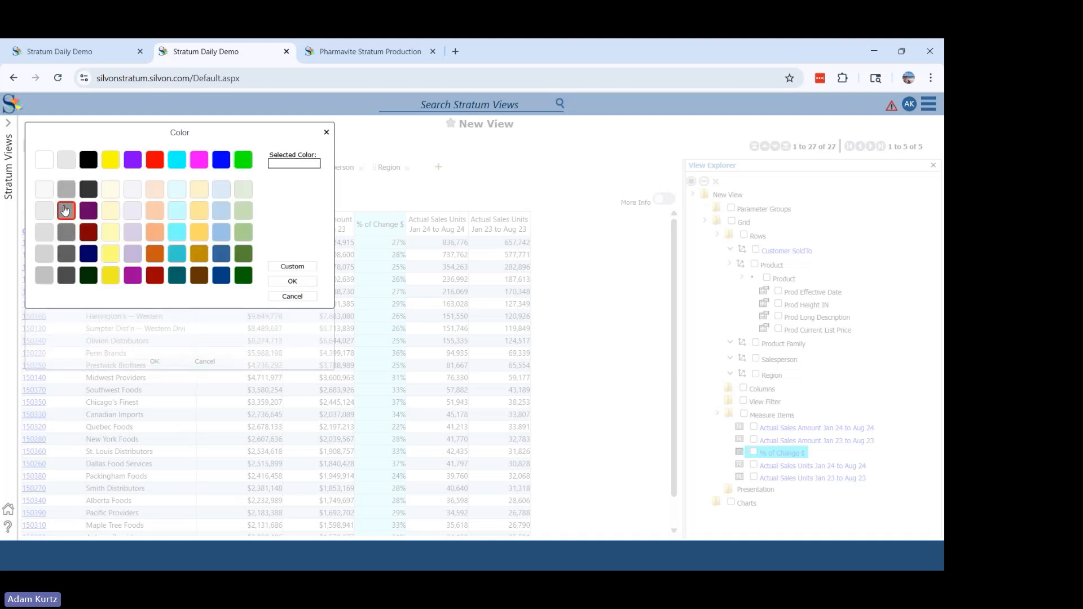
{"action": "left_click", "coordinate": [292, 281]}
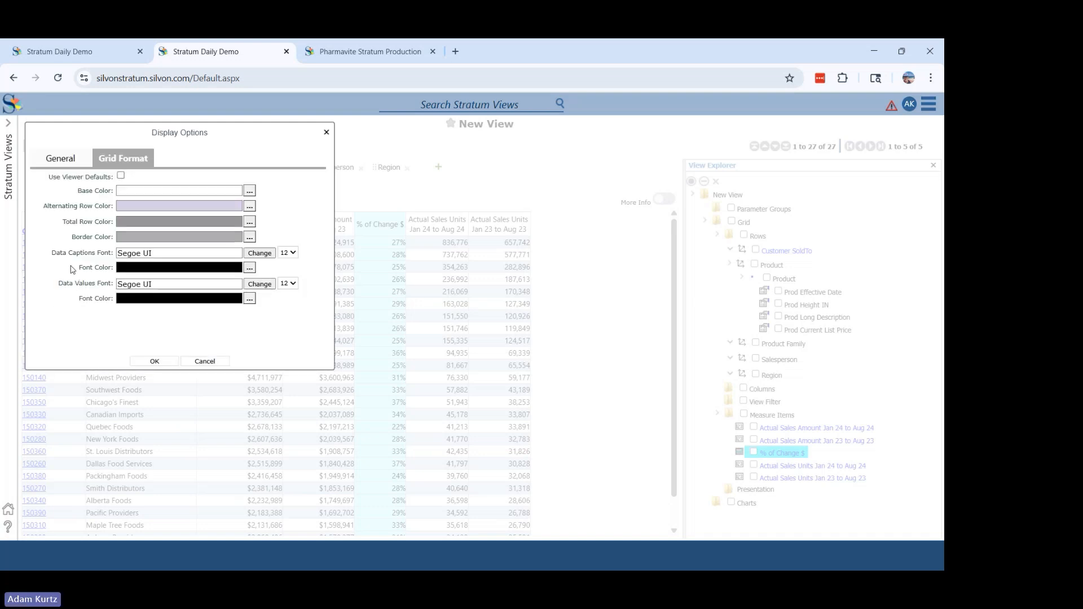
{"action": "left_click", "coordinate": [293, 255]}
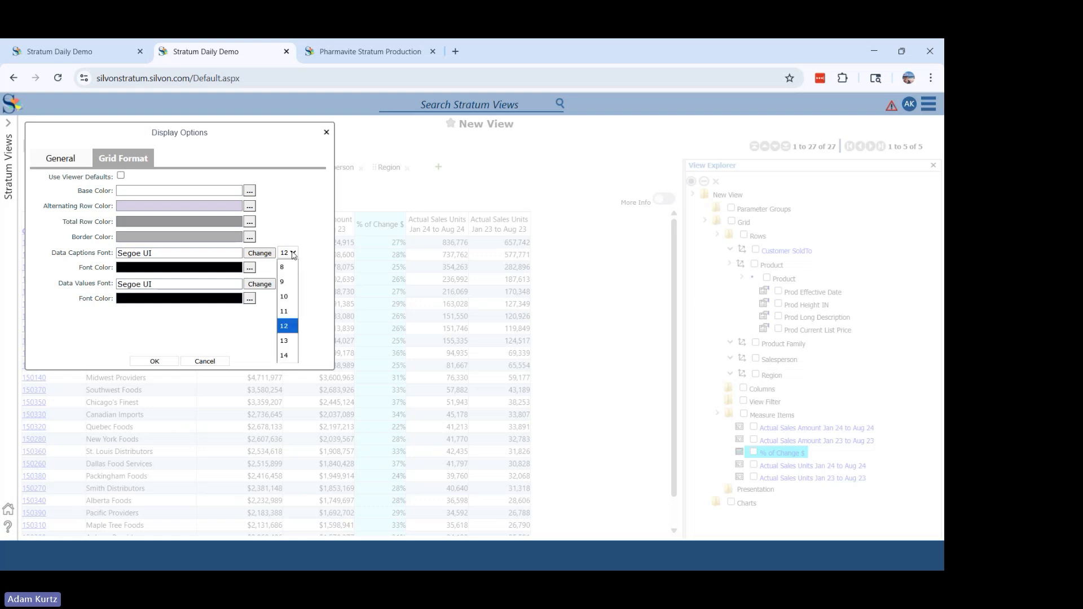
{"action": "left_click", "coordinate": [287, 325]}
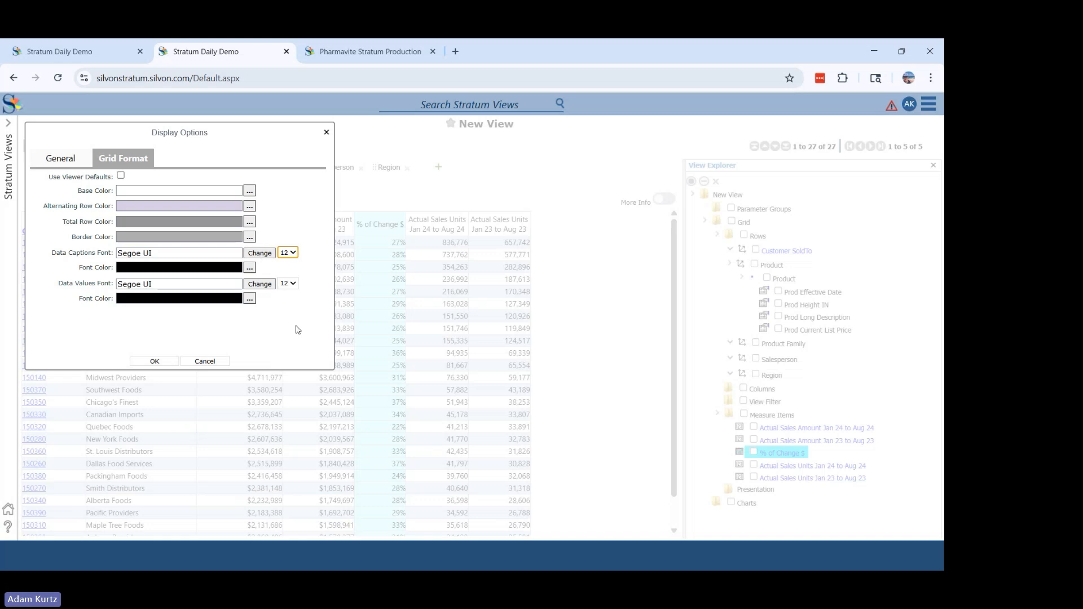
{"action": "left_click", "coordinate": [155, 361]}
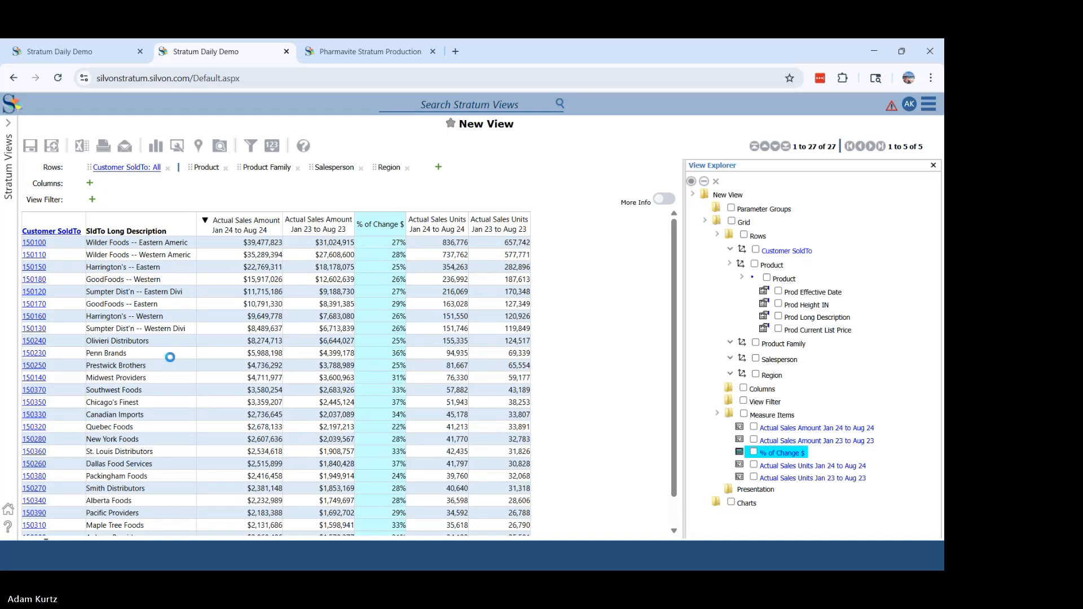
- Try to reposition Customer SoldTo within the view's rows and apply the changes
{"action": "left_click_drag", "start_coordinate": [792, 252], "coordinate": [758, 237]}
{"action": "left_click", "coordinate": [339, 336]}
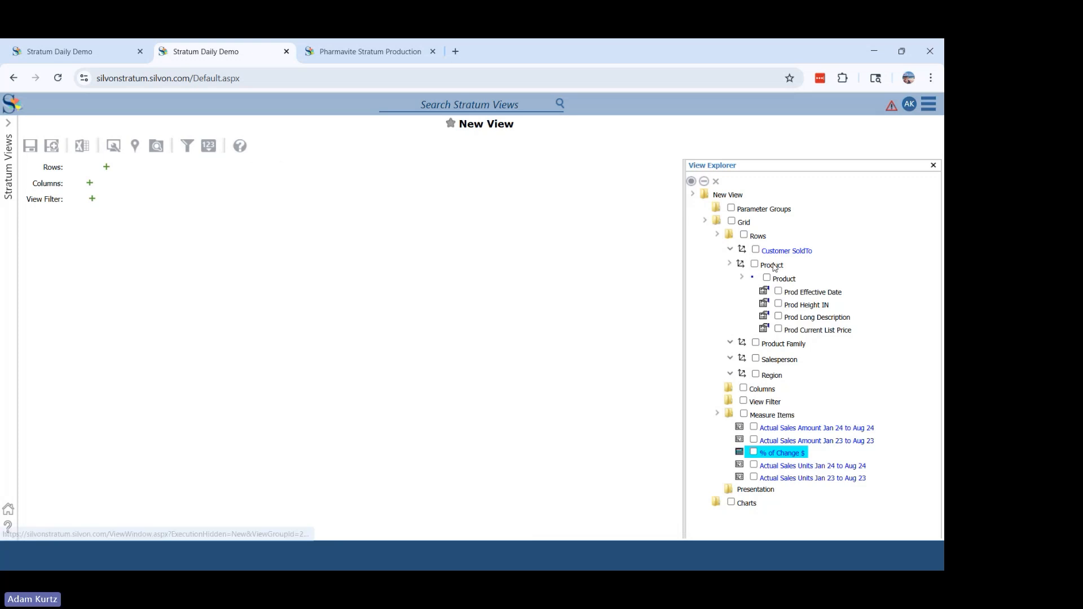
{"action": "left_click_drag", "start_coordinate": [783, 252], "coordinate": [762, 243]}
{"action": "left_click", "coordinate": [328, 336]}
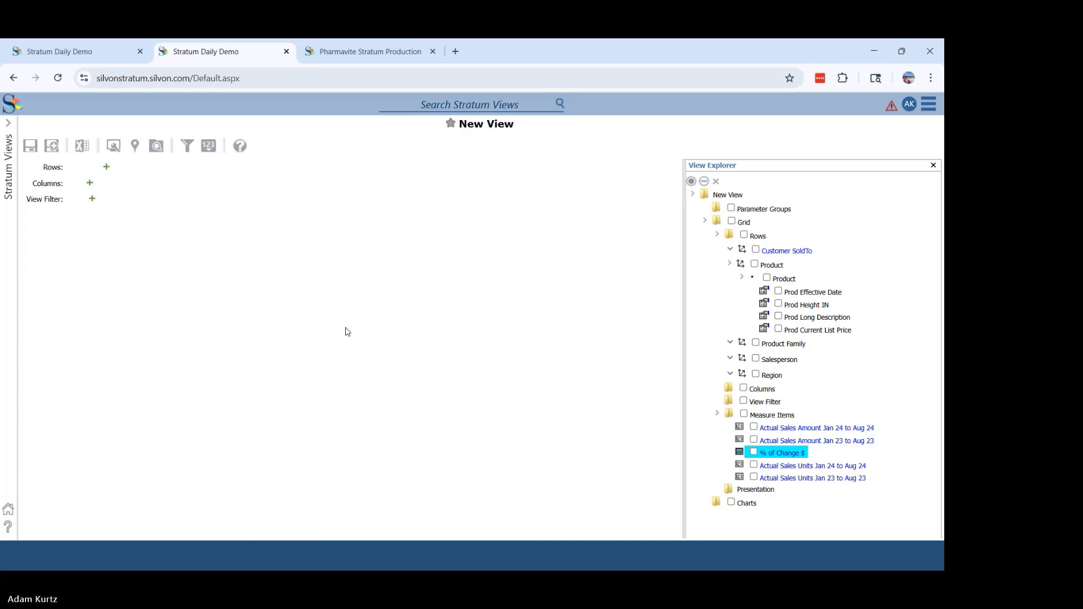
- Open the Comparative Sales view from the recently used views
{"action": "left_click", "coordinate": [8, 160]}
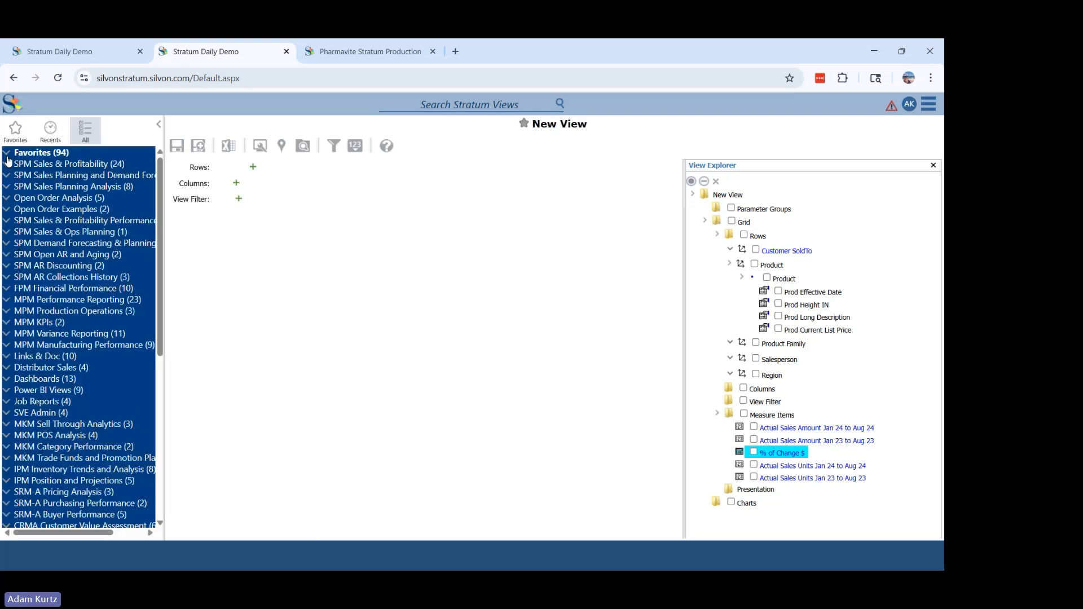
{"action": "left_click", "coordinate": [50, 132]}
{"action": "left_click", "coordinate": [56, 162]}
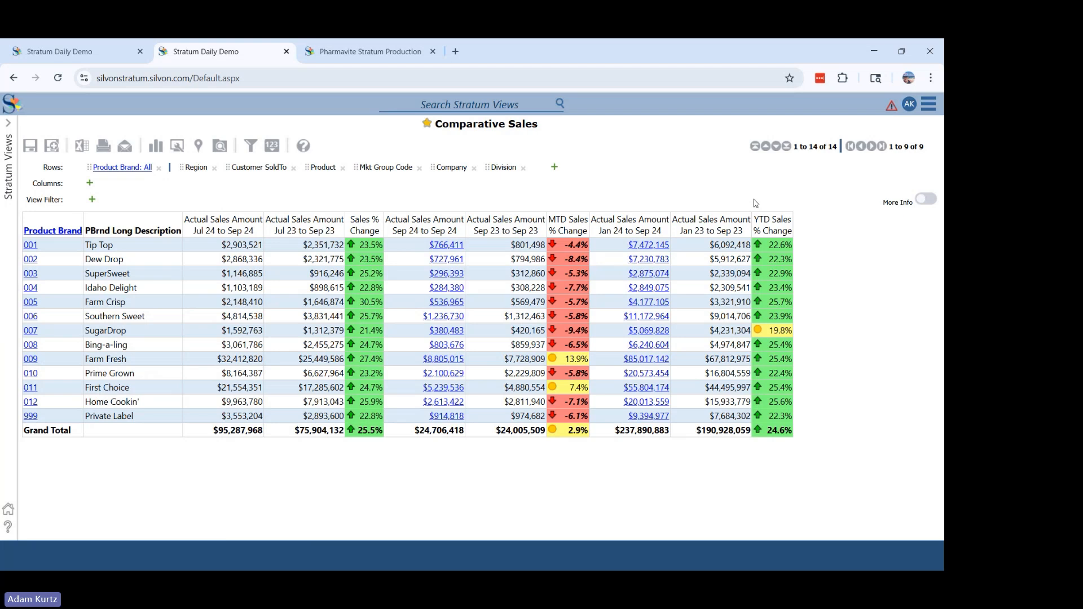
- Start saving a copy of the Comparative Sales view with the type Personal, and cancel without saving
{"action": "left_click", "coordinate": [51, 147]}
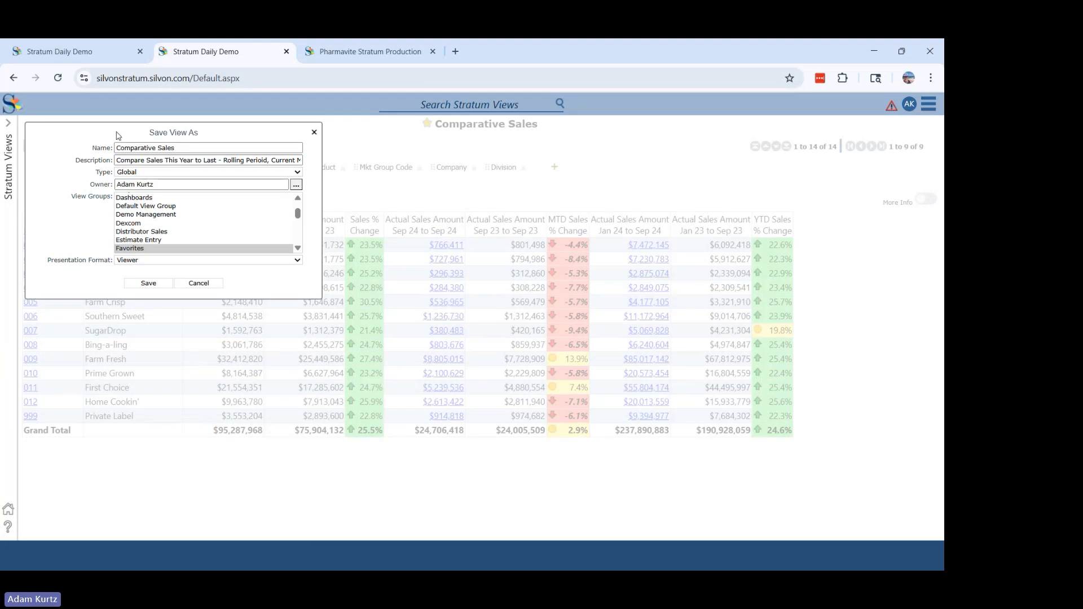
{"action": "left_click", "coordinate": [129, 173]}
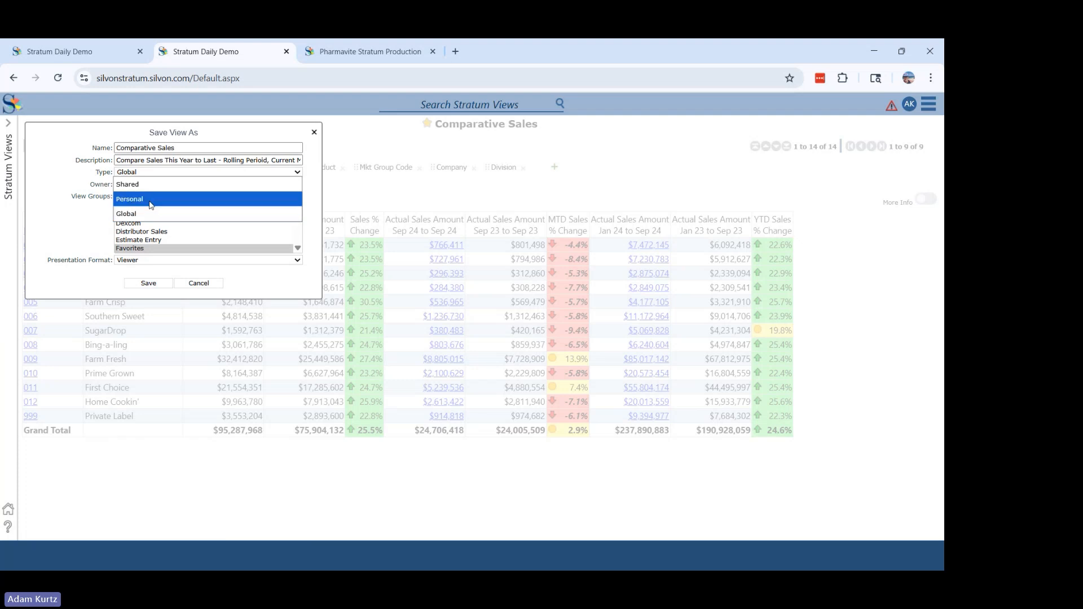
{"action": "left_click", "coordinate": [150, 199]}
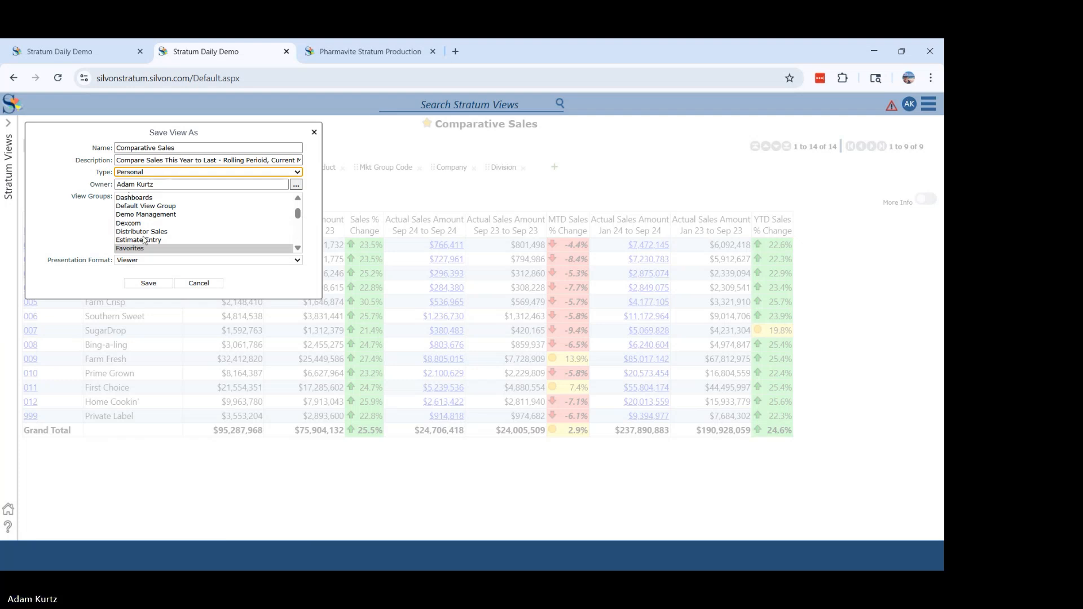
{"action": "left_click", "coordinate": [181, 287]}
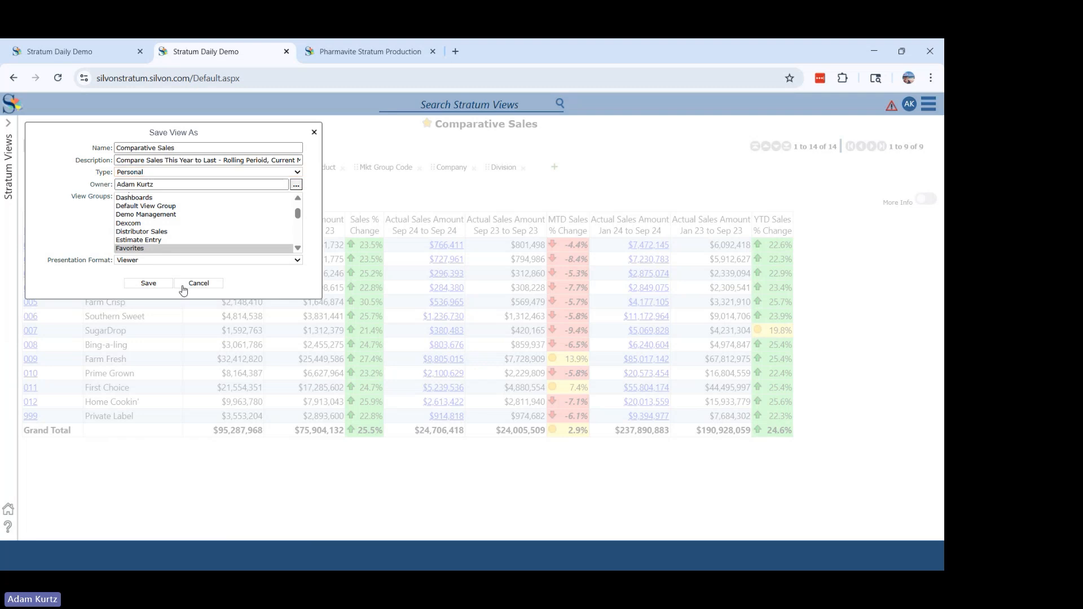
{"action": "left_click", "coordinate": [183, 285]}
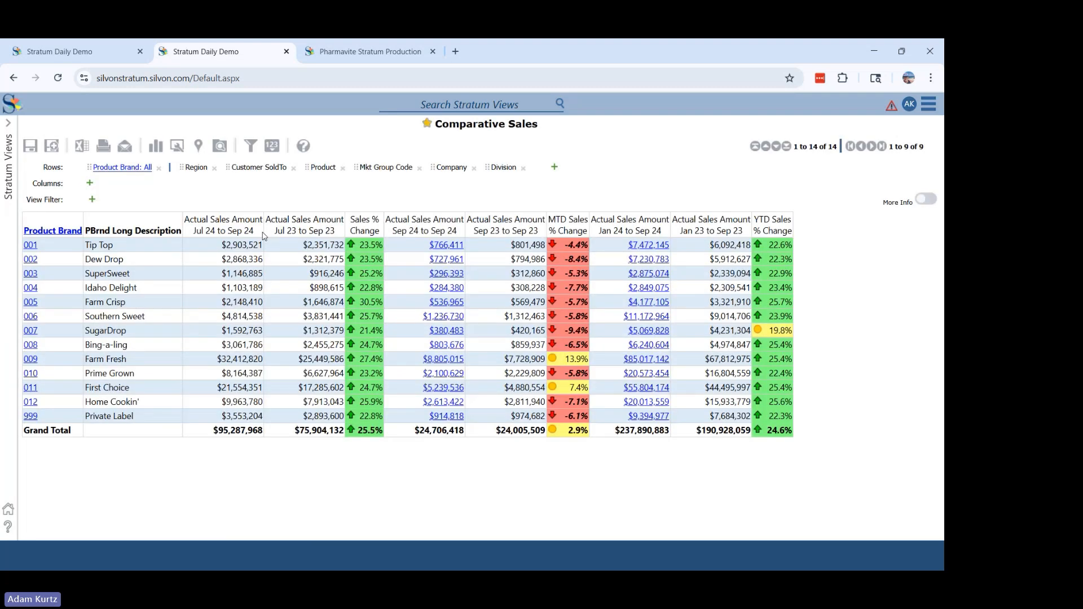
- Remove all measures except Actual Sales Amount Jan 24 to Sep 24, Jan 23 to Sep 23 and YTD Sales % Change, and apply the changes
{"action": "left_click", "coordinate": [272, 147]}
{"action": "left_click", "coordinate": [744, 236]}
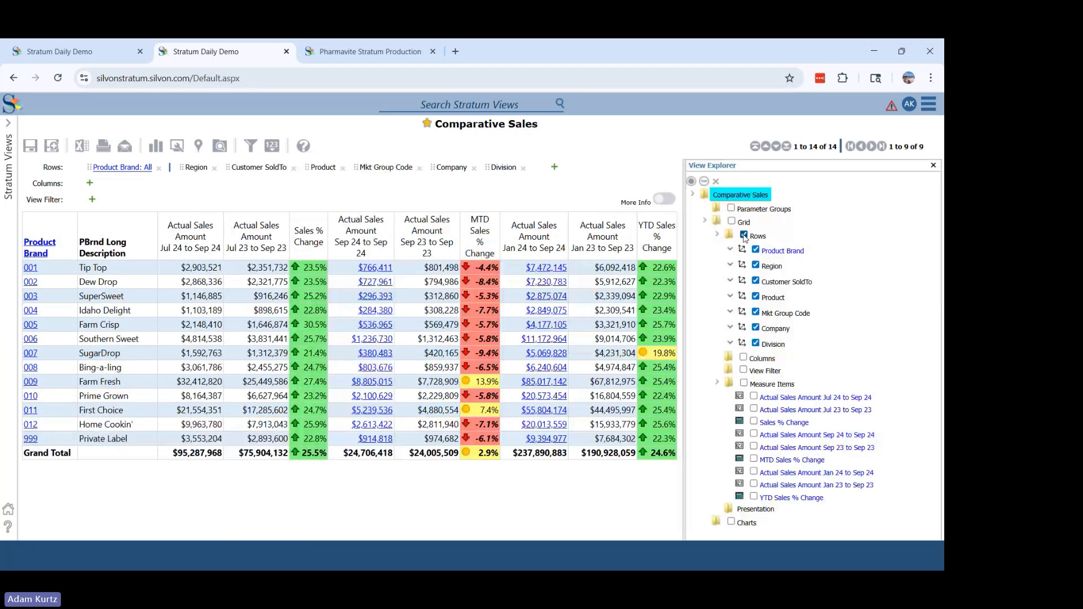
{"action": "left_click", "coordinate": [744, 358]}
{"action": "left_click", "coordinate": [744, 383]}
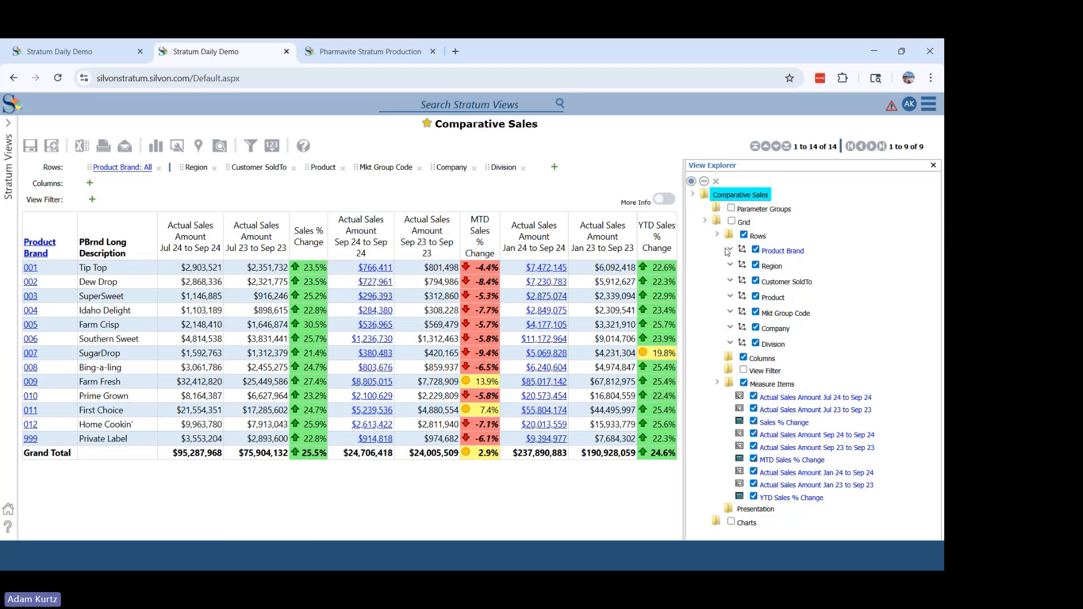
{"action": "left_click", "coordinate": [744, 235]}
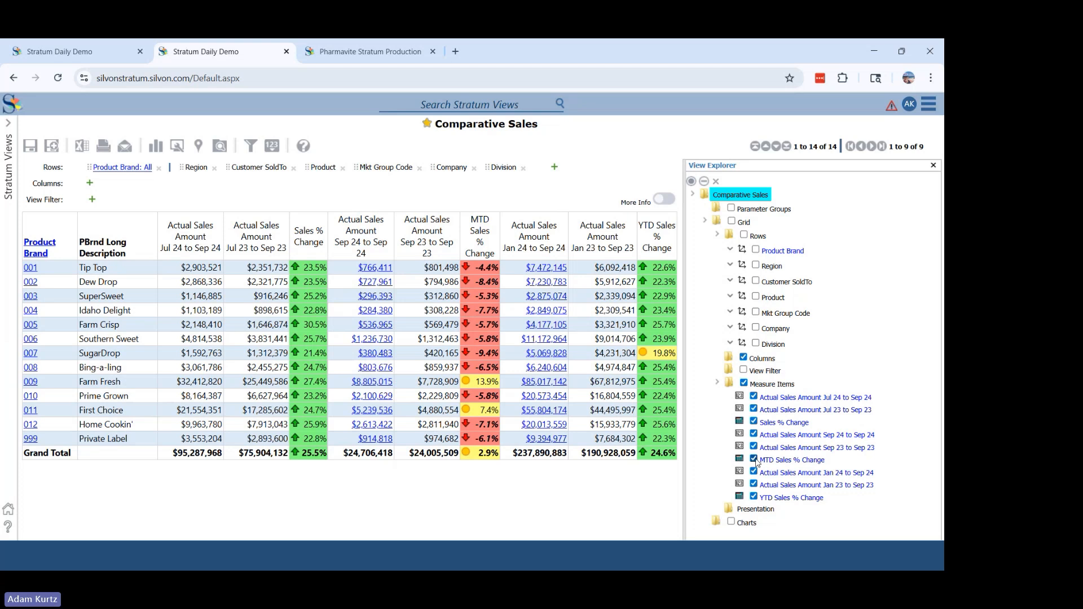
{"action": "left_click", "coordinate": [745, 384]}
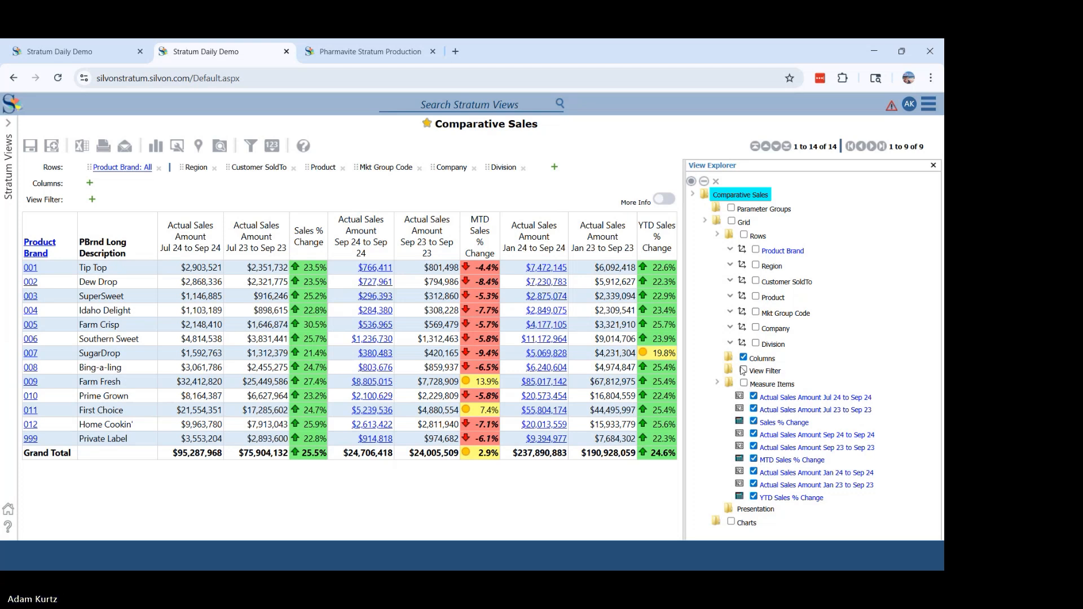
{"action": "left_click", "coordinate": [744, 357]}
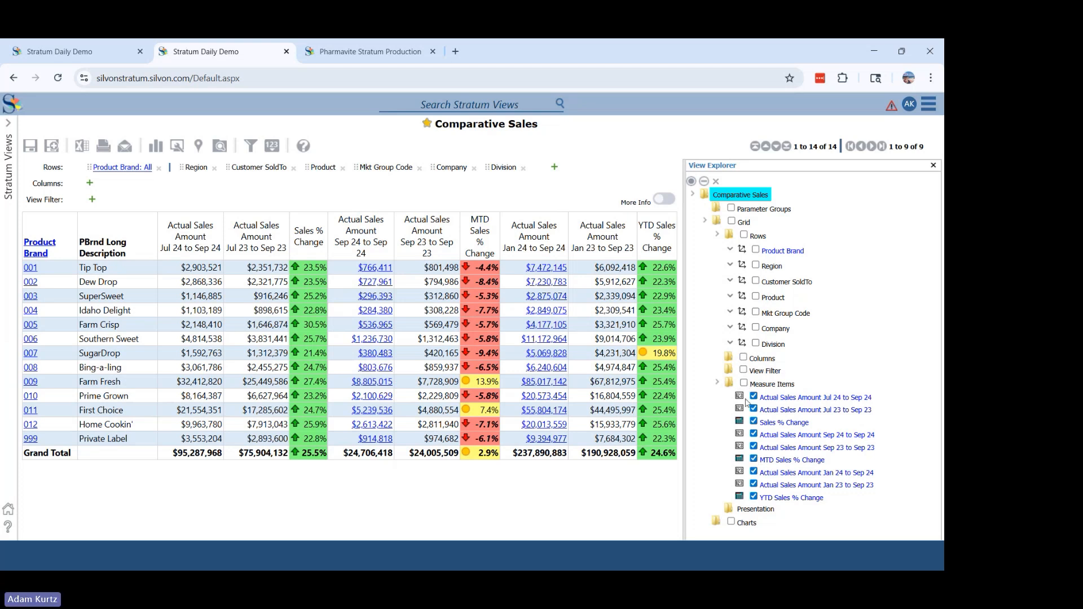
{"action": "left_click", "coordinate": [754, 472]}
{"action": "left_click", "coordinate": [753, 484]}
{"action": "left_click", "coordinate": [754, 497]}
{"action": "left_click", "coordinate": [716, 182]}
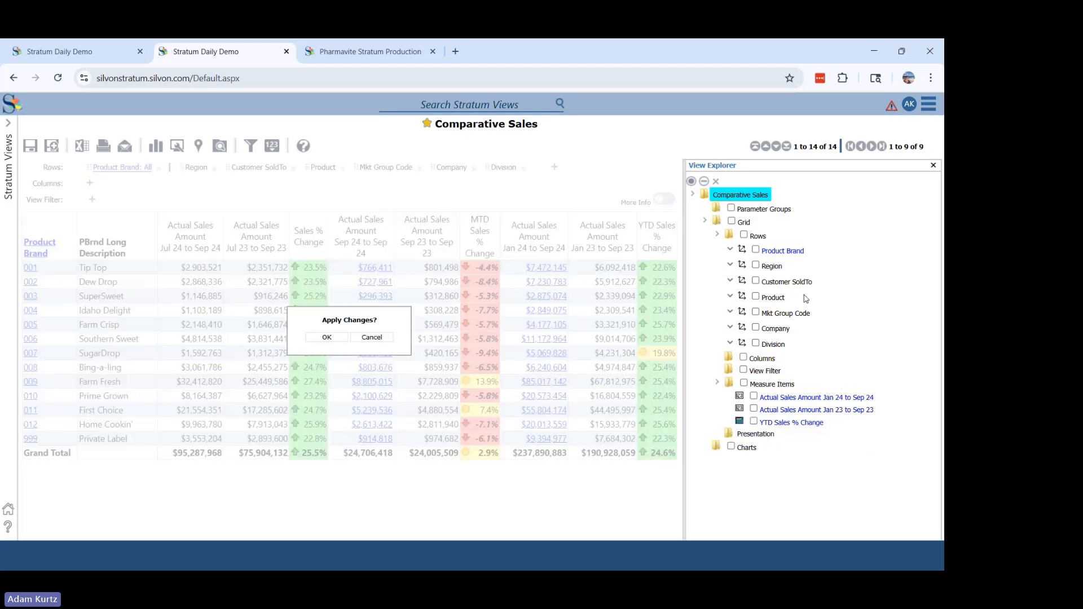
{"action": "left_click", "coordinate": [320, 337]}
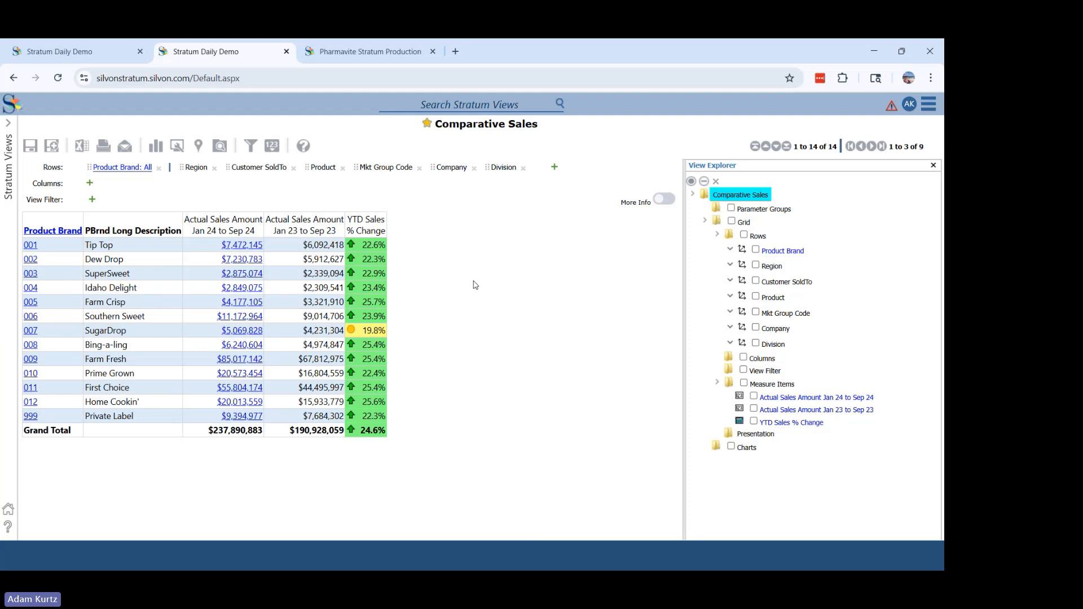
- Reopen the original Comparative Sales view and check its Save As settings without saving a copy
{"action": "left_click", "coordinate": [12, 138]}
{"action": "left_click", "coordinate": [49, 164]}
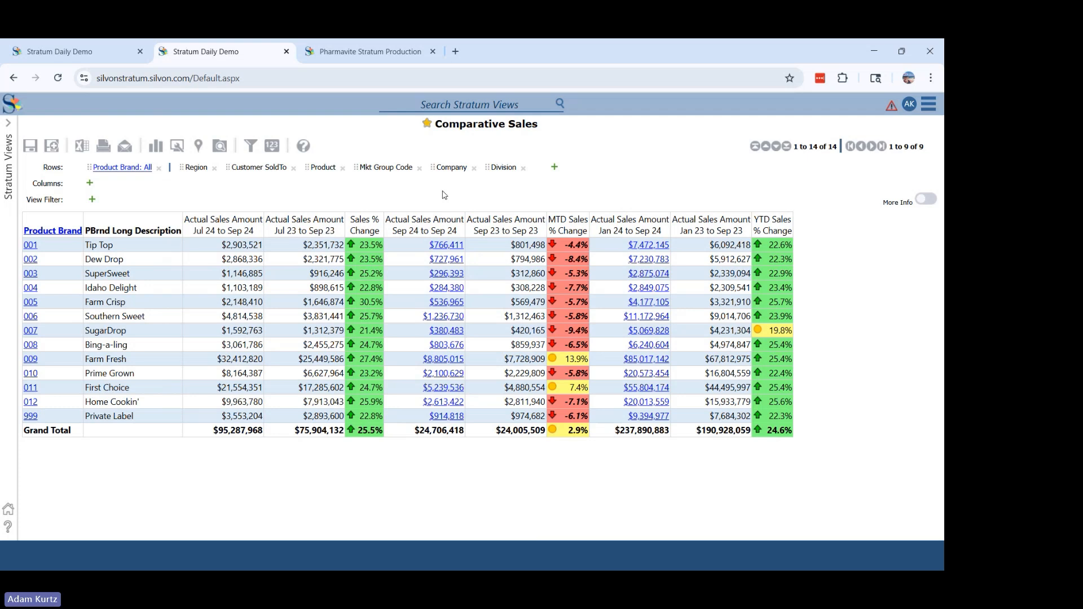
{"action": "left_click", "coordinate": [53, 146]}
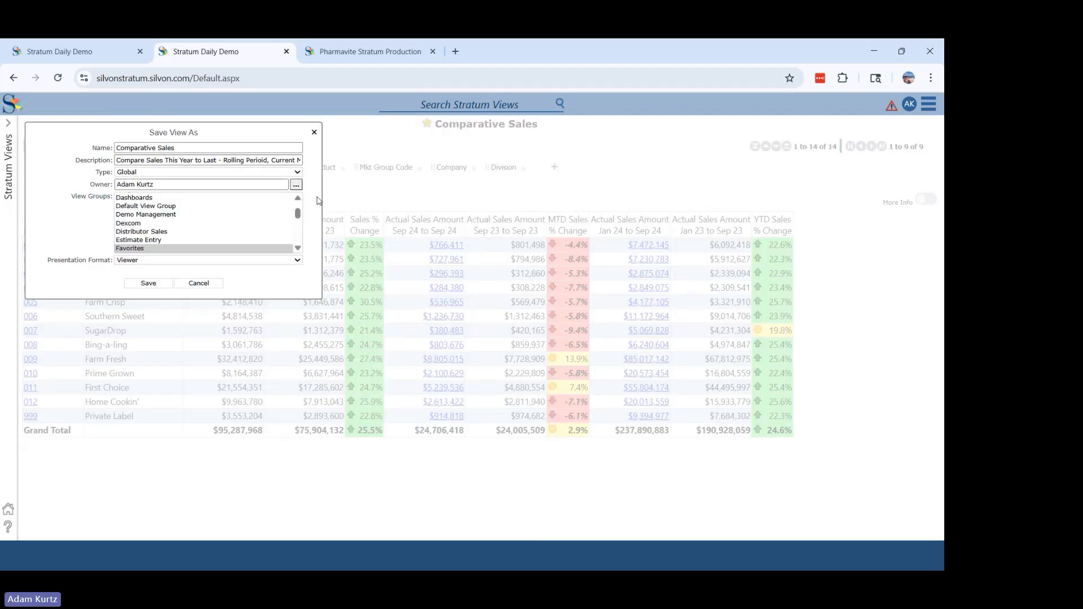
{"action": "left_click", "coordinate": [218, 286]}
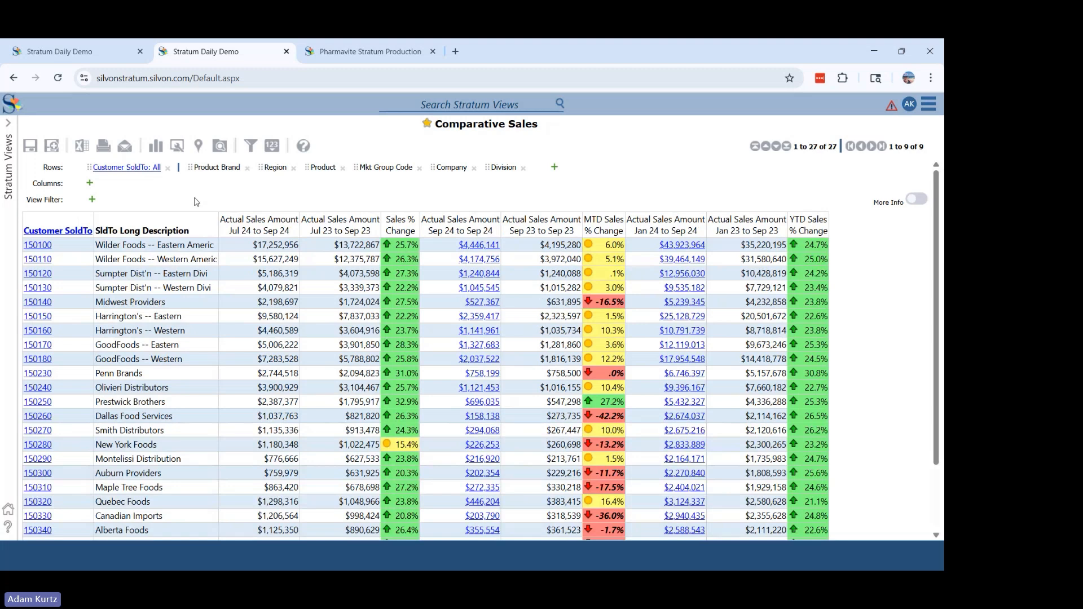
- Filter Customer SoldTo by searching for "wilder" and selecting Wilder Foods -- Eastern Americ and Wilder Foods -- Western Americ
{"action": "right_click", "coordinate": [66, 232]}
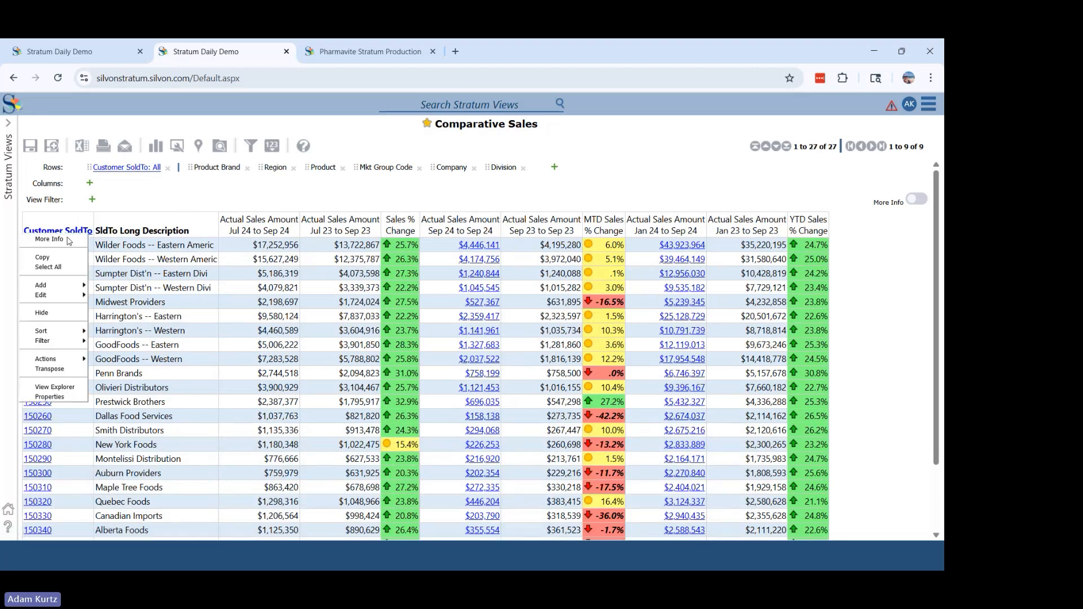
{"action": "mouse_move", "coordinate": [79, 341]}
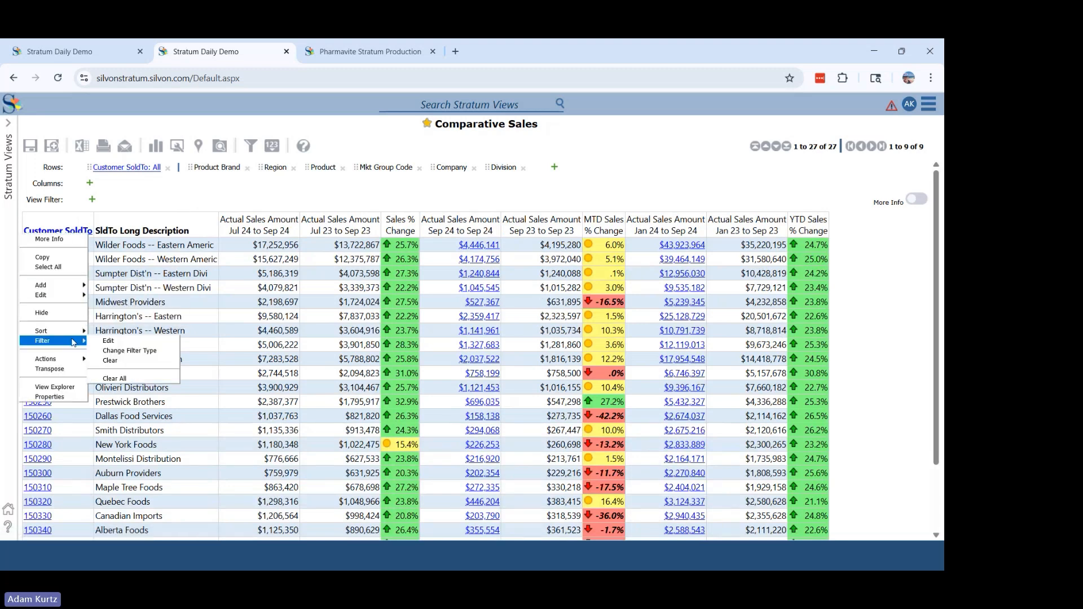
{"action": "left_click", "coordinate": [107, 341]}
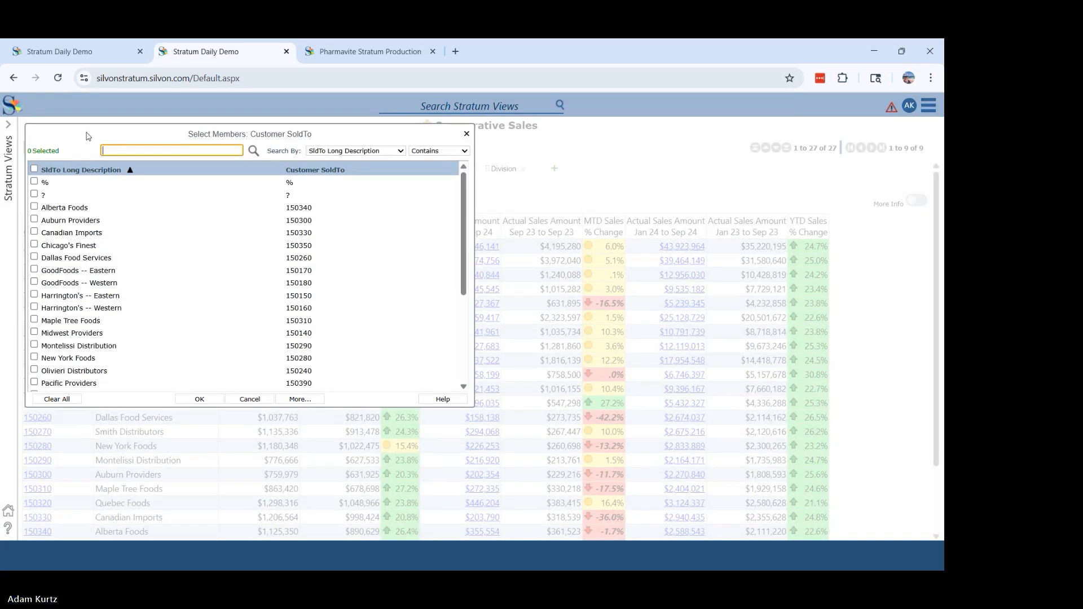
{"action": "left_click_drag", "start_coordinate": [85, 135], "coordinate": [294, 193]}
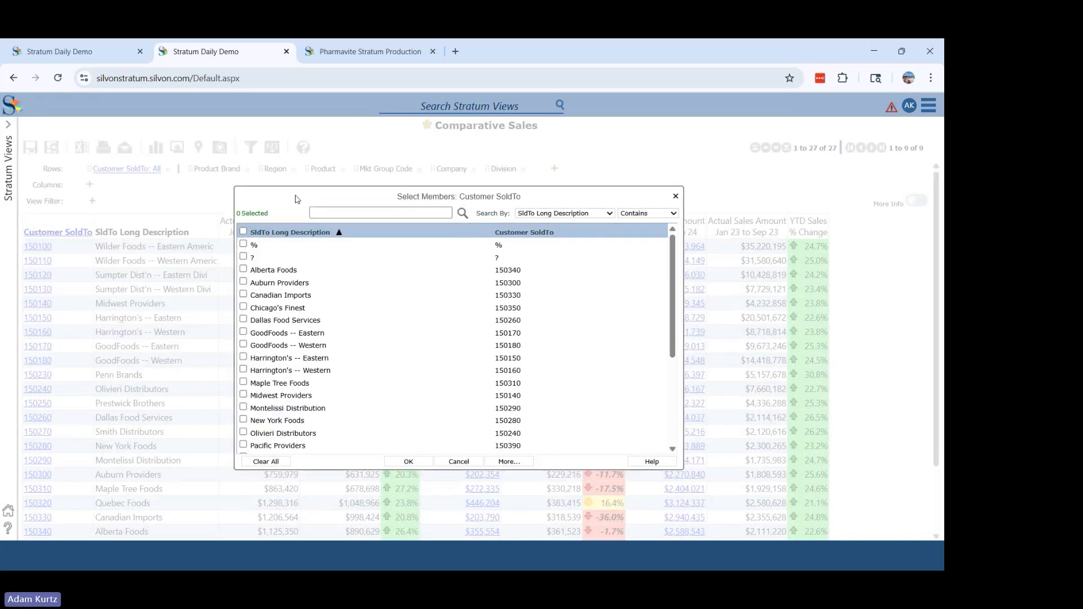
{"action": "left_click", "coordinate": [325, 214]}
{"action": "type", "text": "wilder"}
{"action": "key", "text": "Return"}
{"action": "left_click", "coordinate": [244, 245]}
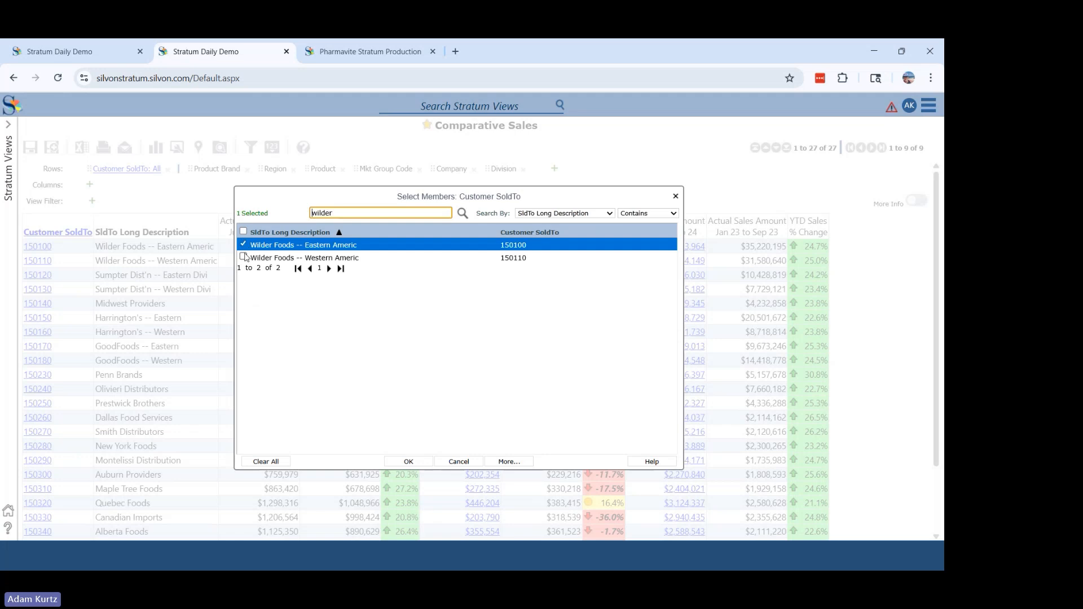
{"action": "left_click", "coordinate": [244, 258]}
{"action": "left_click", "coordinate": [410, 462]}
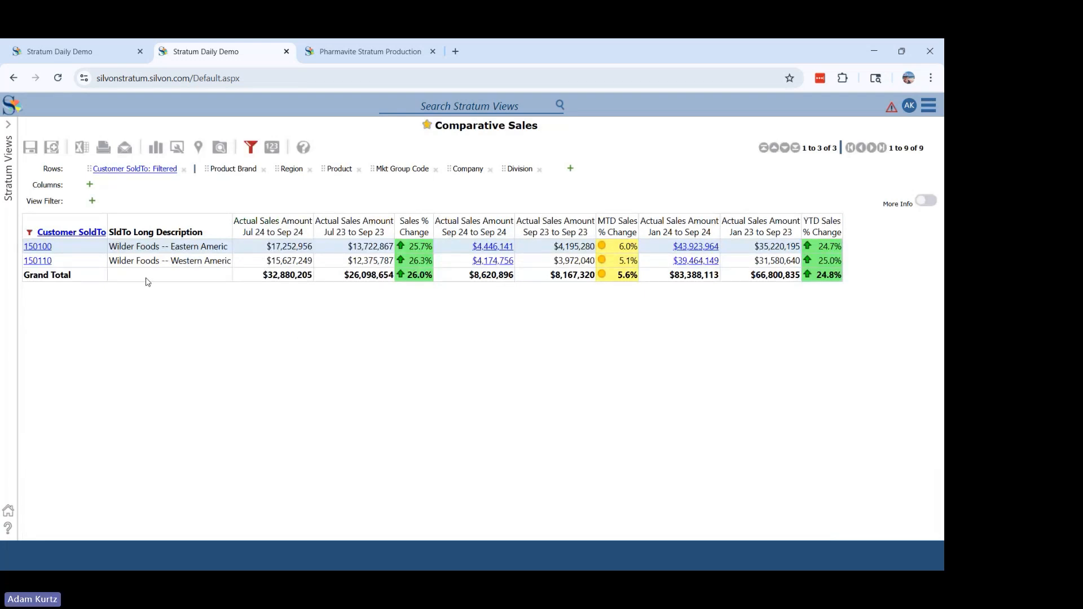
- Drill both Wilder Foods customers down to product brand, review their sales rows, and collapse them back to customer level
{"action": "left_click", "coordinate": [78, 234]}
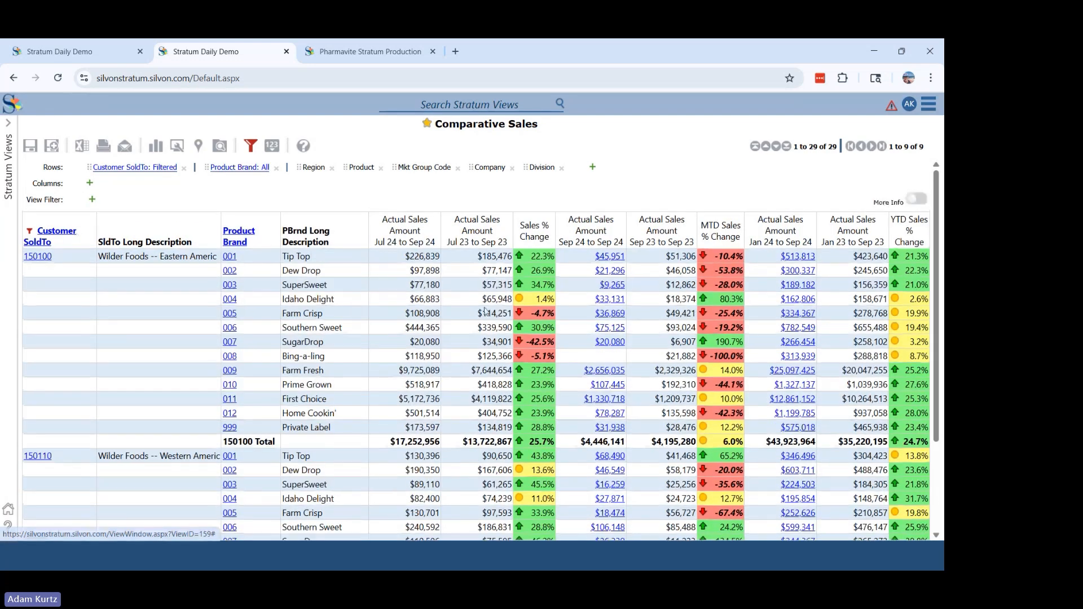
{"action": "scroll", "coordinate": [939, 277], "scroll_direction": "down", "scroll_amount": 2}
{"action": "left_click_drag", "start_coordinate": [944, 277], "coordinate": [944, 208]}
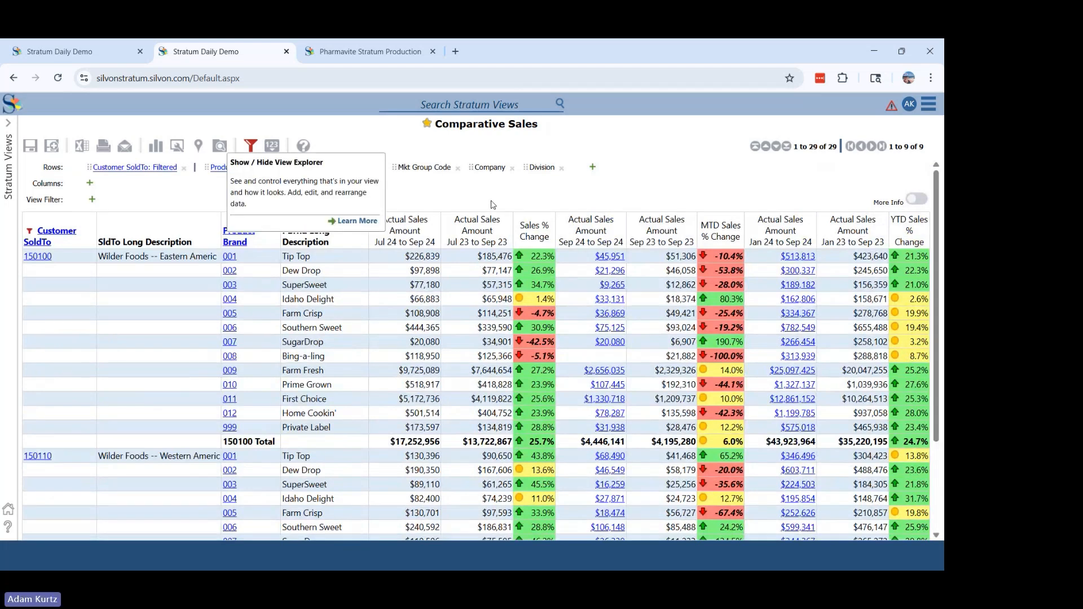
{"action": "left_click", "coordinate": [52, 235]}
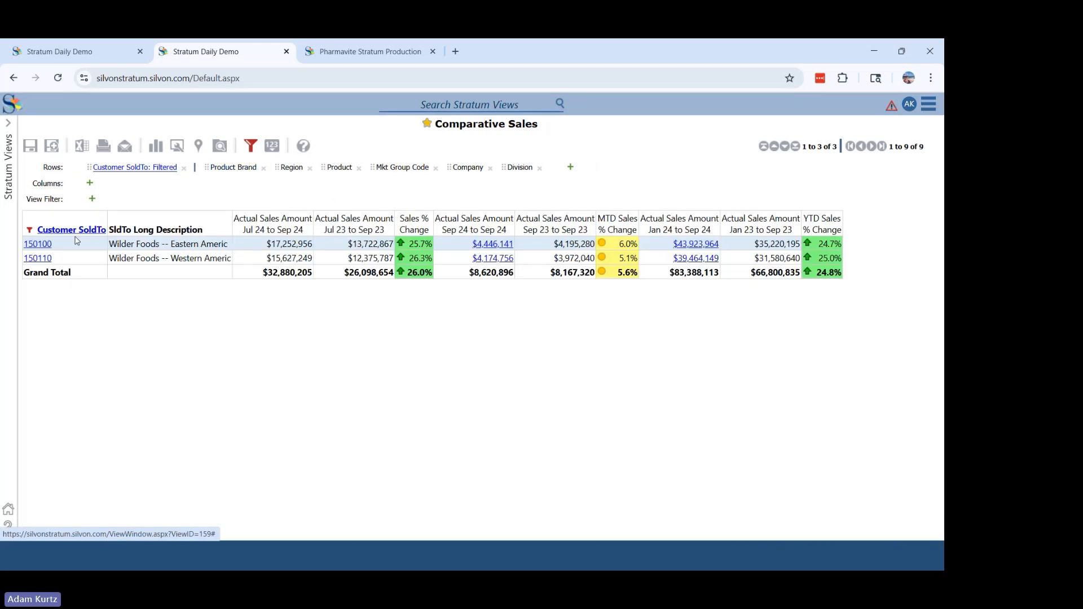
{"action": "left_click", "coordinate": [44, 247]}
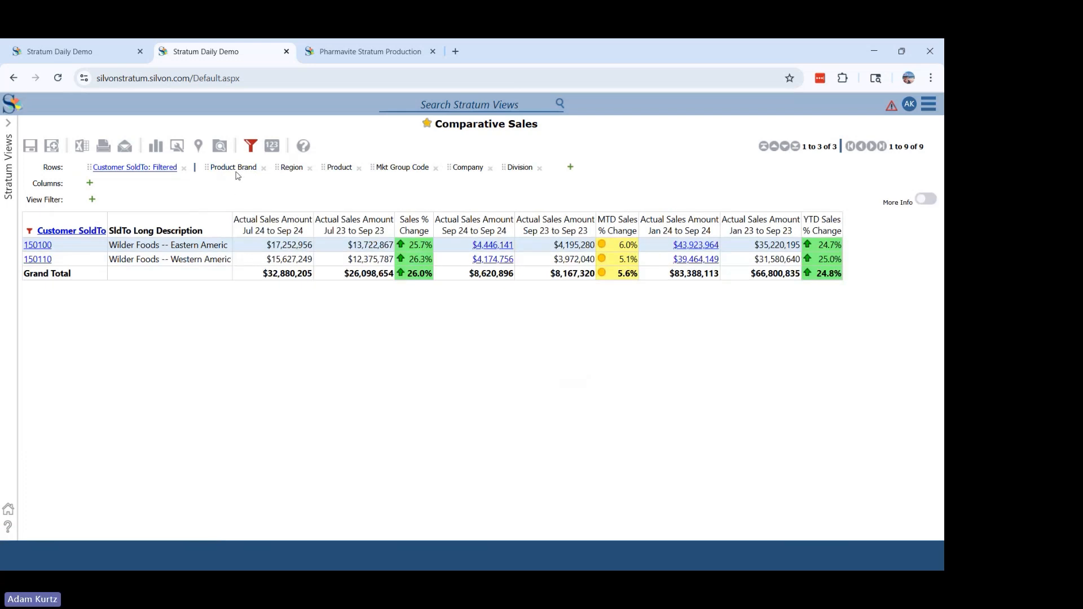
- Switch the Customer SoldTo filter on the two Wilder Foods customers from Include to Exclude and apply it
{"action": "left_click", "coordinate": [250, 146]}
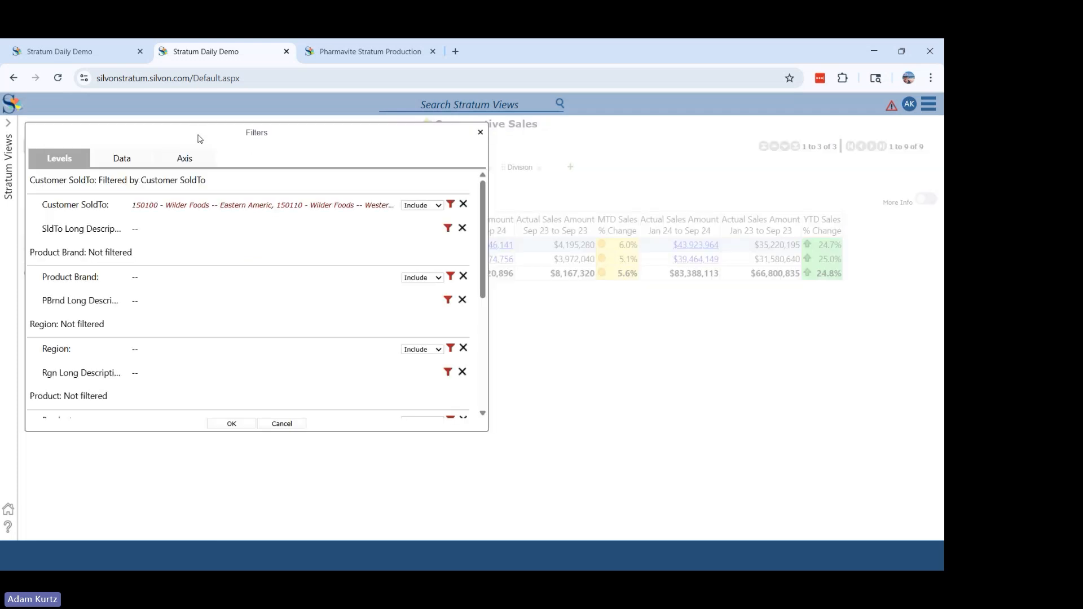
{"action": "left_click_drag", "start_coordinate": [198, 133], "coordinate": [460, 156]}
{"action": "left_click_drag", "start_coordinate": [543, 159], "coordinate": [505, 160]}
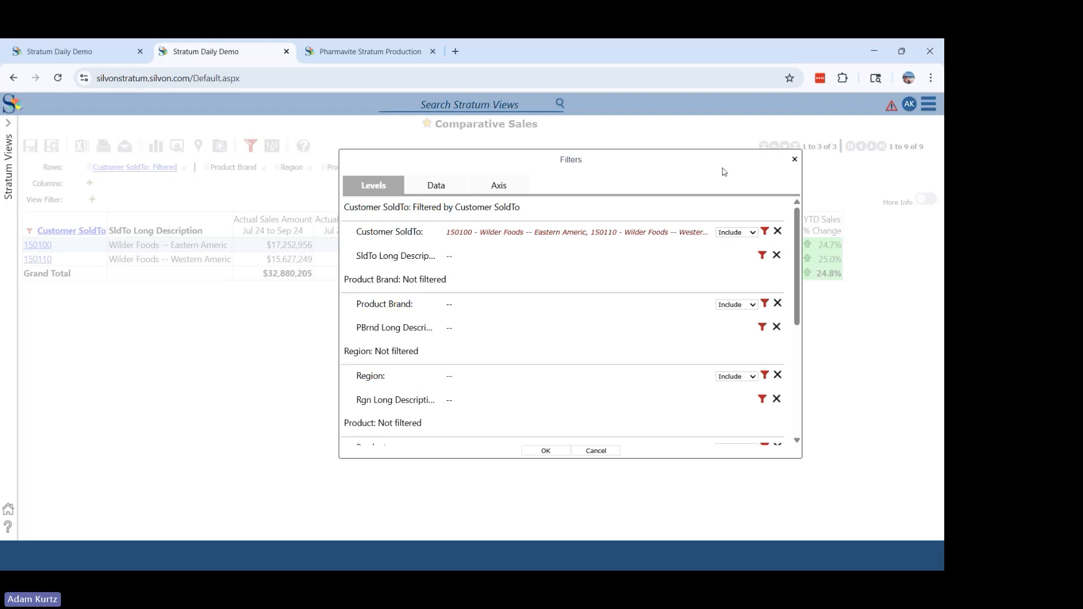
{"action": "left_click", "coordinate": [754, 232]}
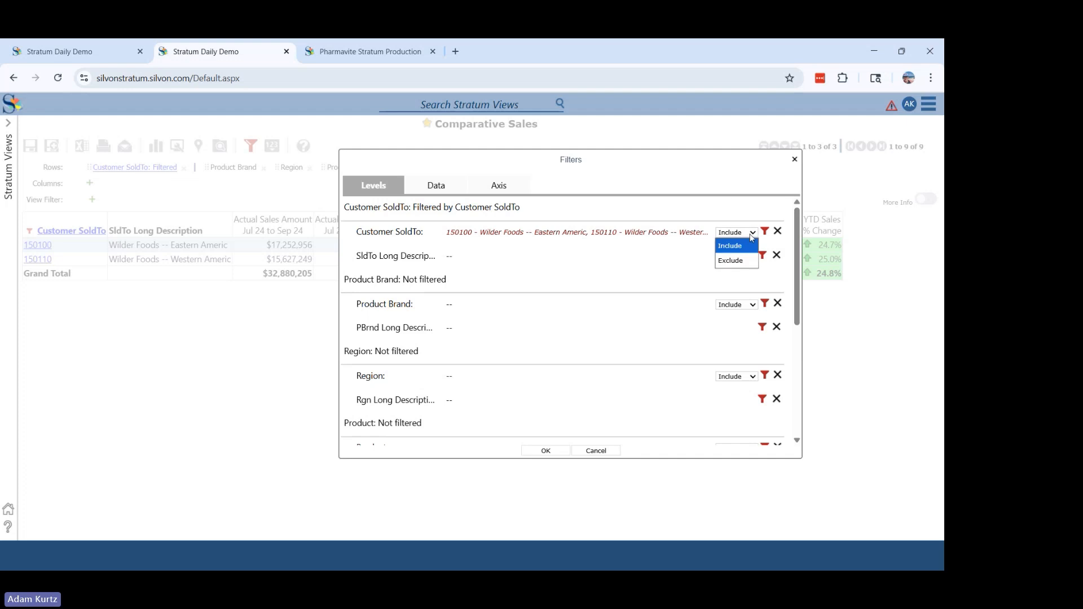
{"action": "left_click", "coordinate": [733, 263]}
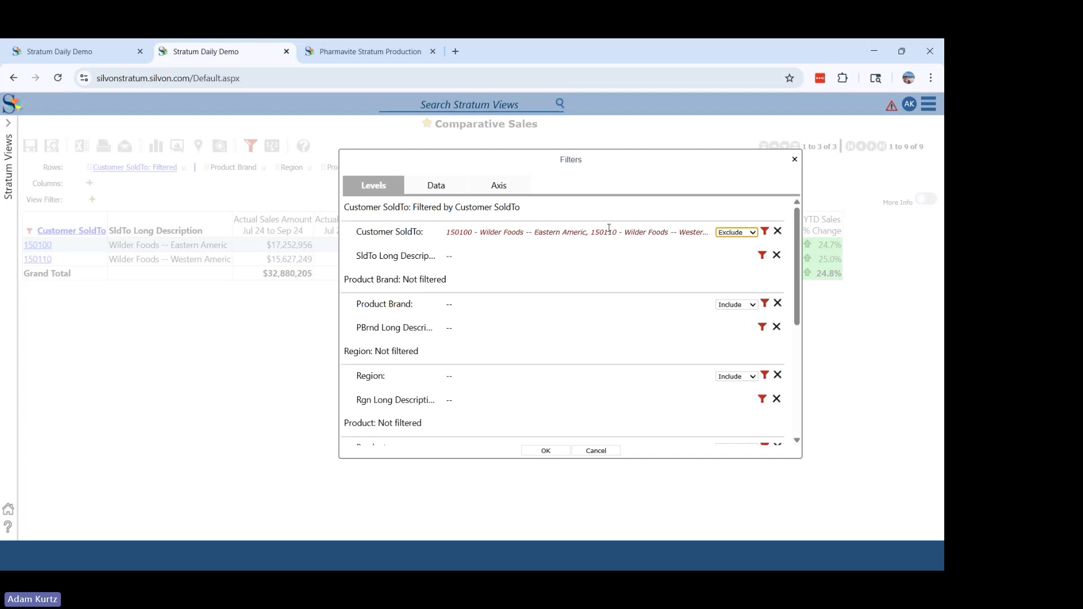
{"action": "left_click", "coordinate": [543, 452]}
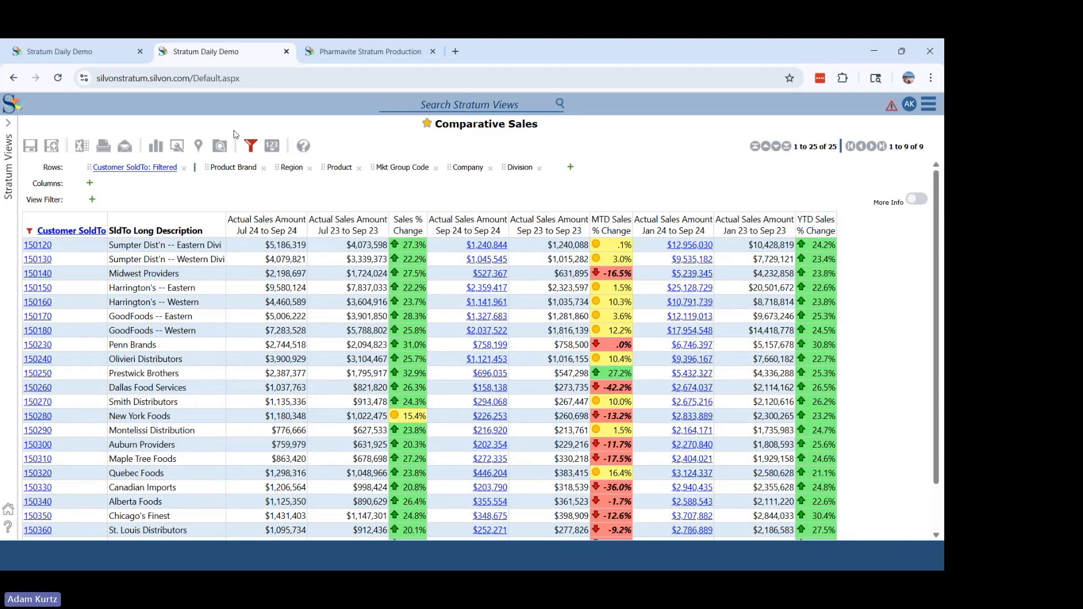
- Clear the Customer SoldTo filter and apply the change to show all customers in Comparative Sales
{"action": "left_click", "coordinate": [254, 146]}
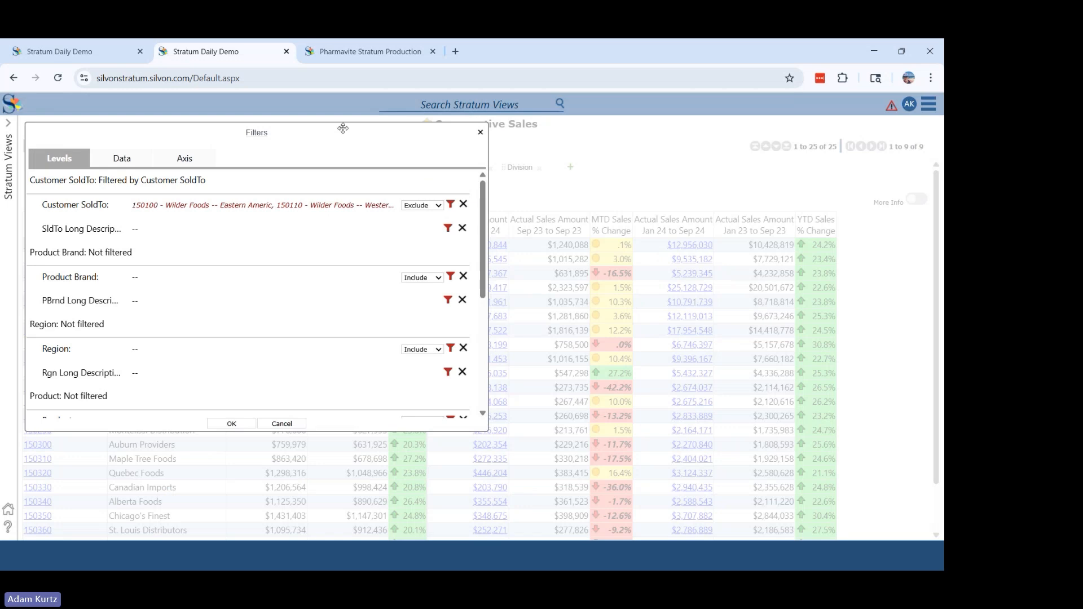
{"action": "left_click_drag", "start_coordinate": [341, 126], "coordinate": [641, 186]}
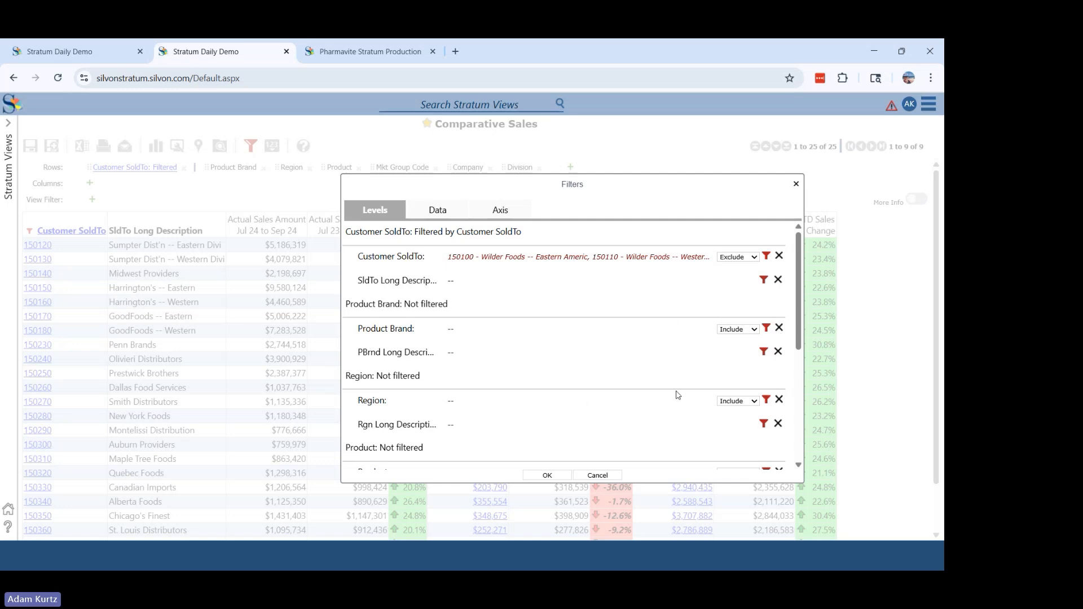
{"action": "left_click", "coordinate": [778, 257]}
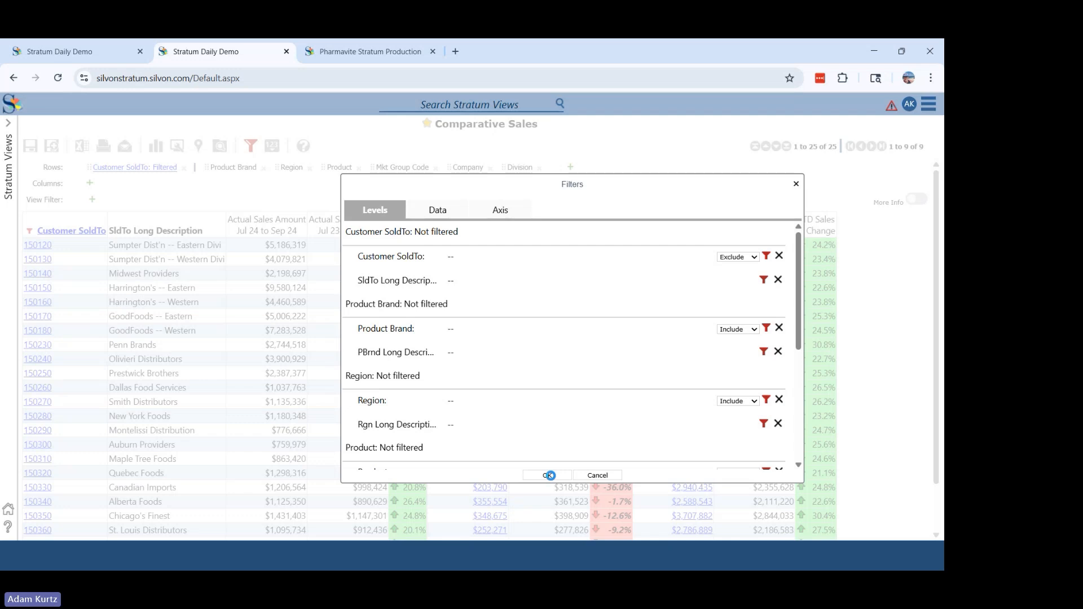
{"action": "left_click", "coordinate": [550, 475]}
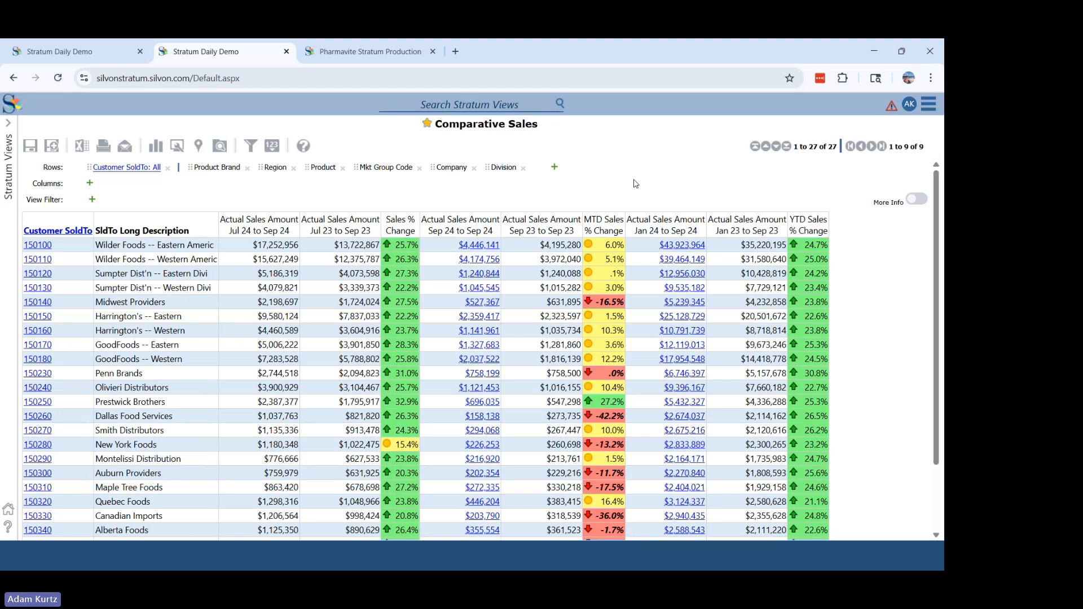
- Check the time period settings of the Actual Sales Amount Jan 24 to Sep 24 measure and exit without changing them
{"action": "left_click", "coordinate": [673, 232]}
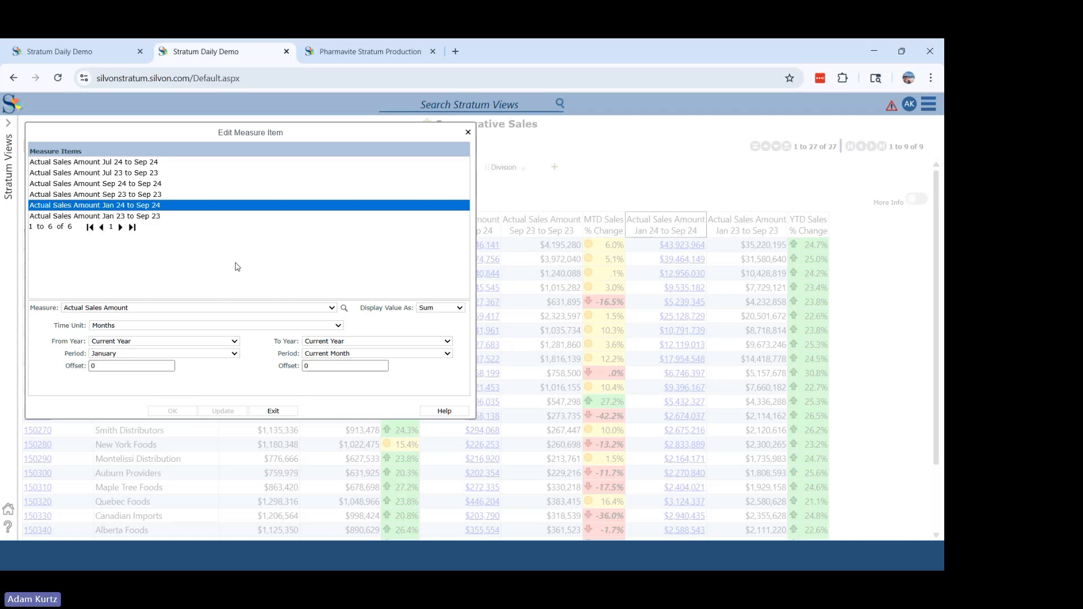
{"action": "left_click", "coordinate": [274, 411]}
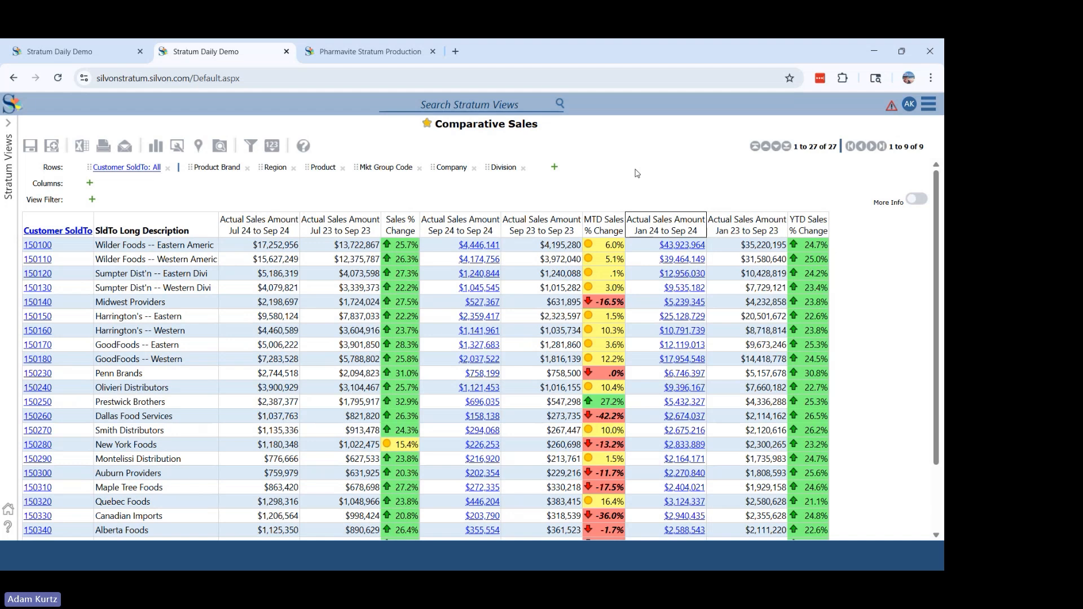
{"action": "right_click", "coordinate": [640, 223]}
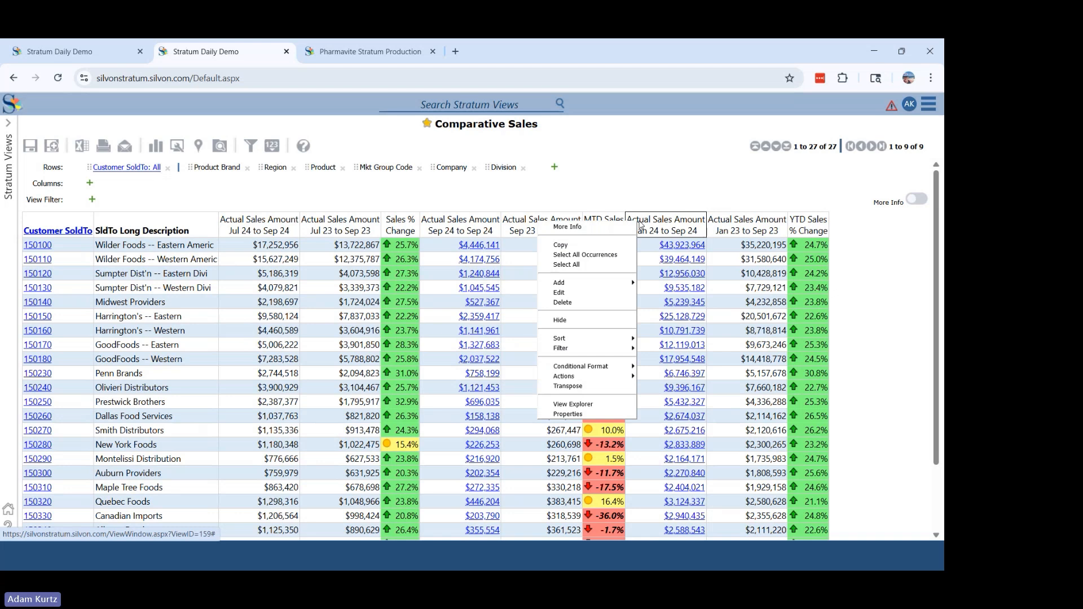
{"action": "left_click", "coordinate": [676, 190]}
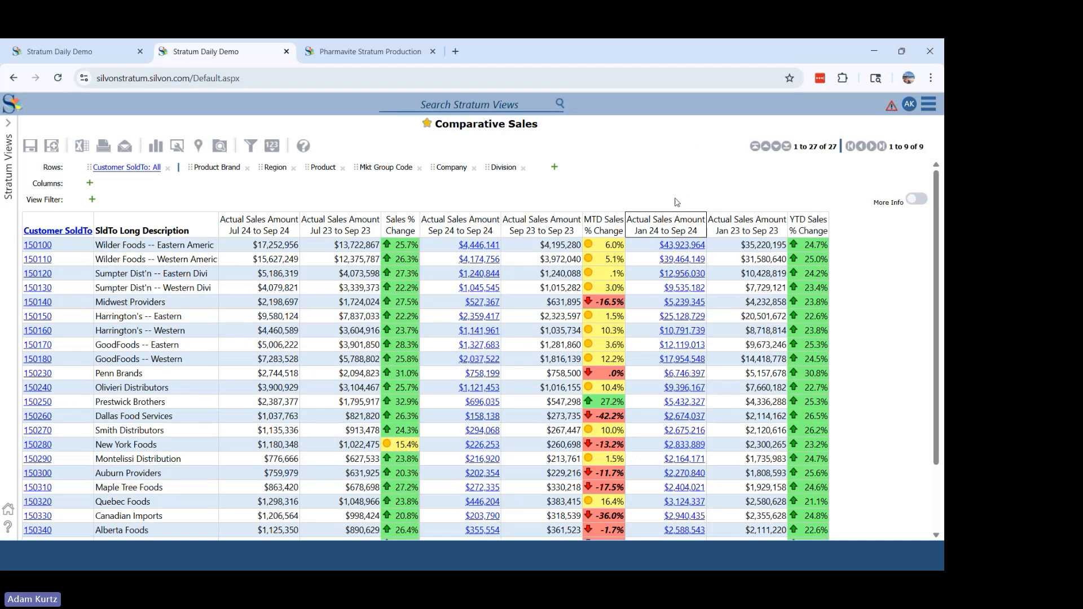
- Open the linked trend views from the Jan 24 to Sep 24 amounts of Wilder Foods -- Eastern Americ and Harrington's -- Eastern
{"action": "left_click", "coordinate": [673, 247]}
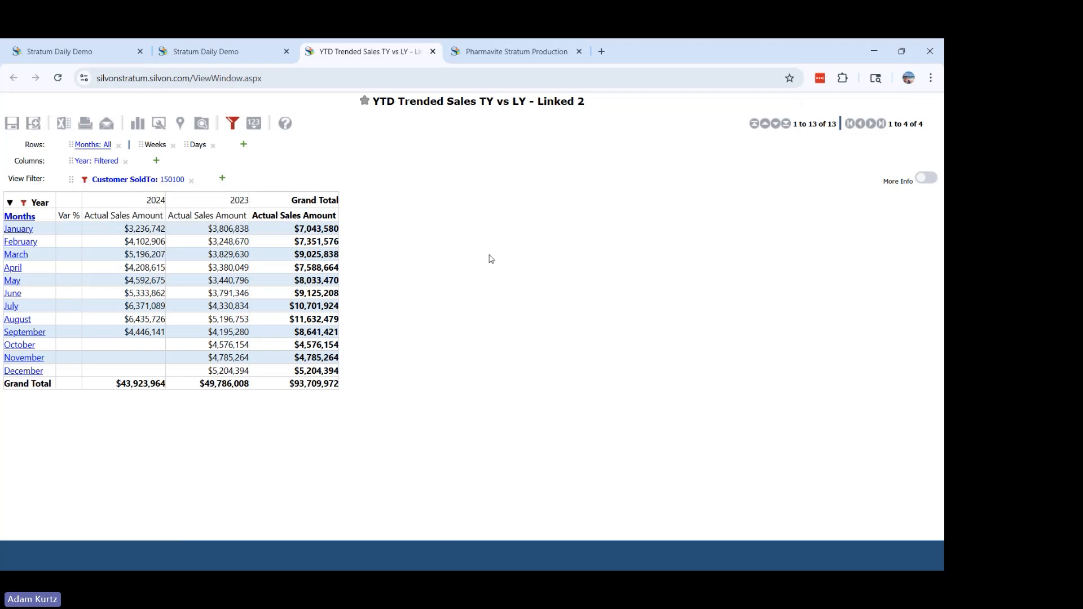
{"action": "left_click", "coordinate": [188, 47]}
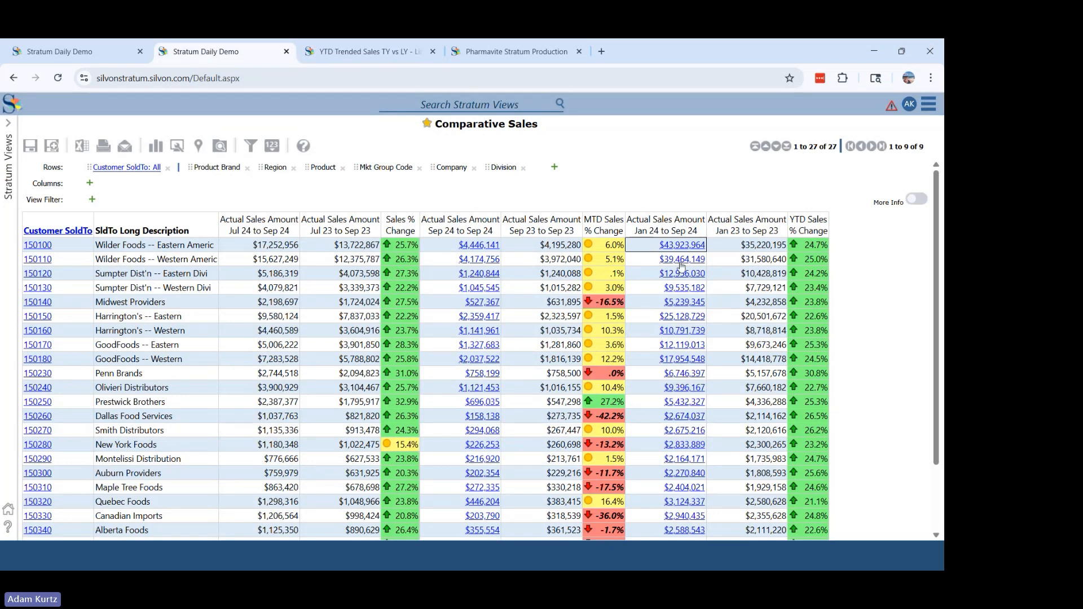
{"action": "left_click", "coordinate": [683, 318]}
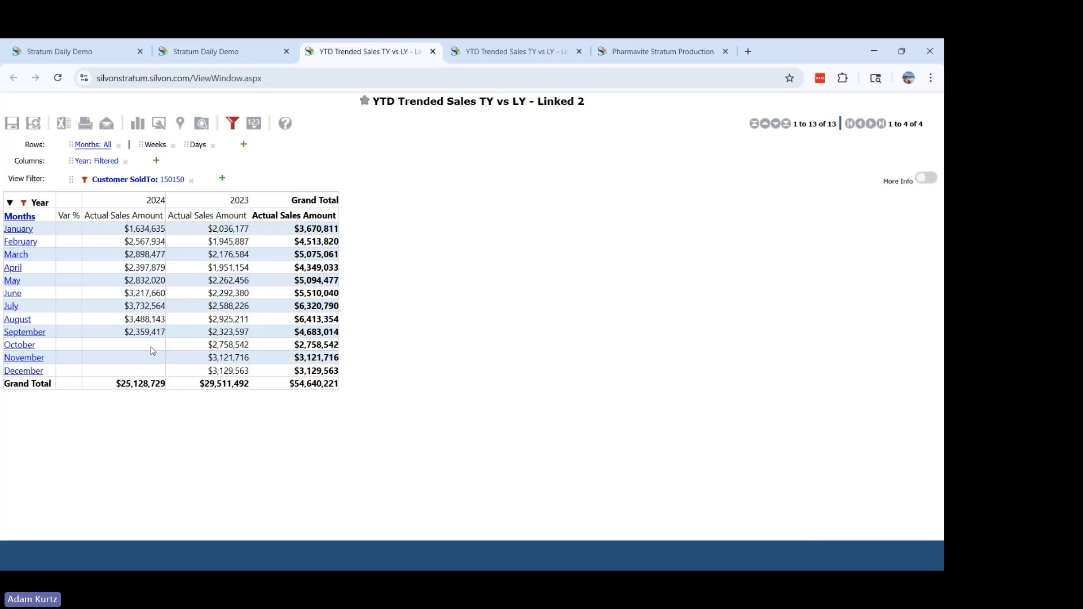
- Drill January down to weeks and Week 1 down to days, collapse back to months, and return to Comparative Sales
{"action": "left_click", "coordinate": [20, 233]}
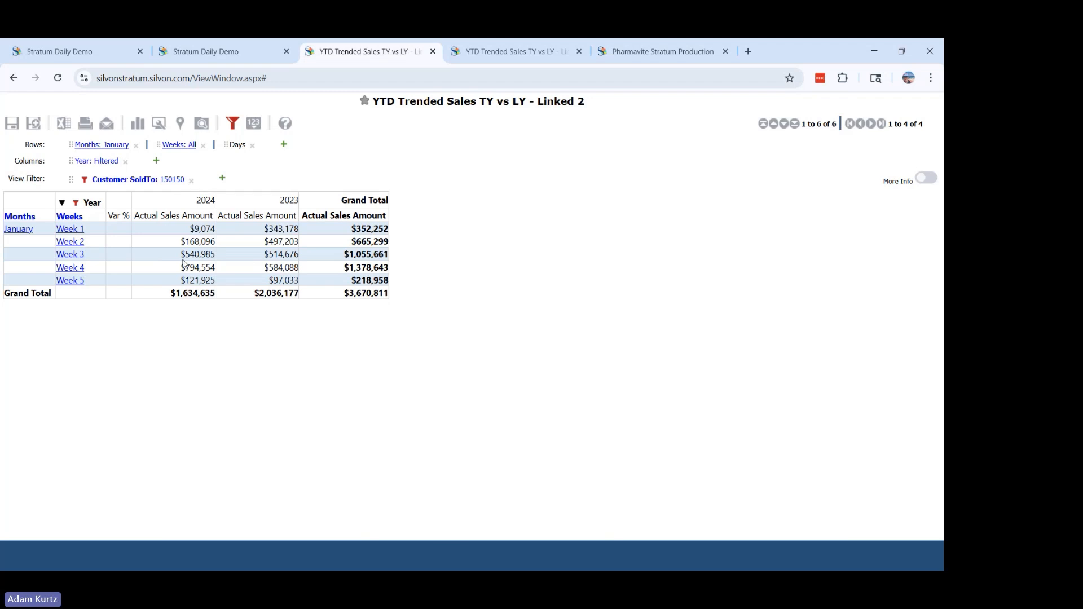
{"action": "left_click", "coordinate": [76, 229]}
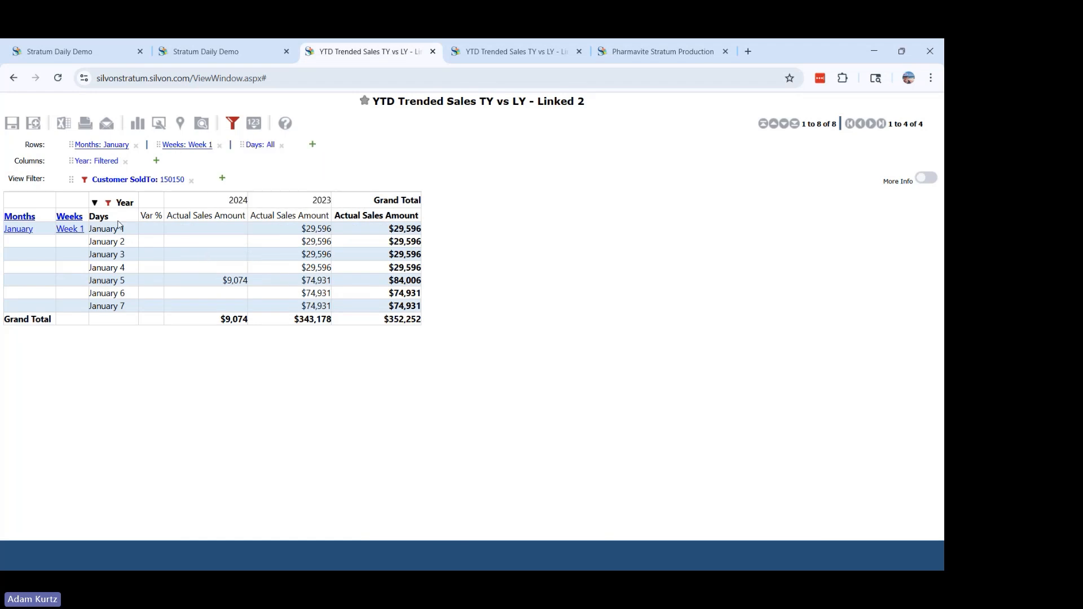
{"action": "left_click", "coordinate": [71, 230]}
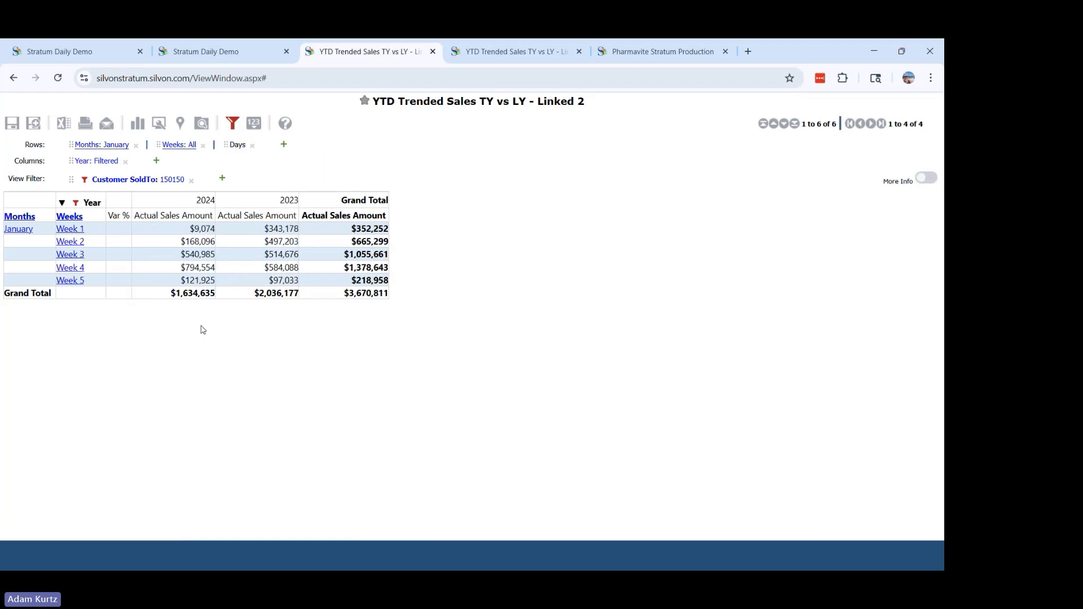
{"action": "left_click", "coordinate": [24, 230]}
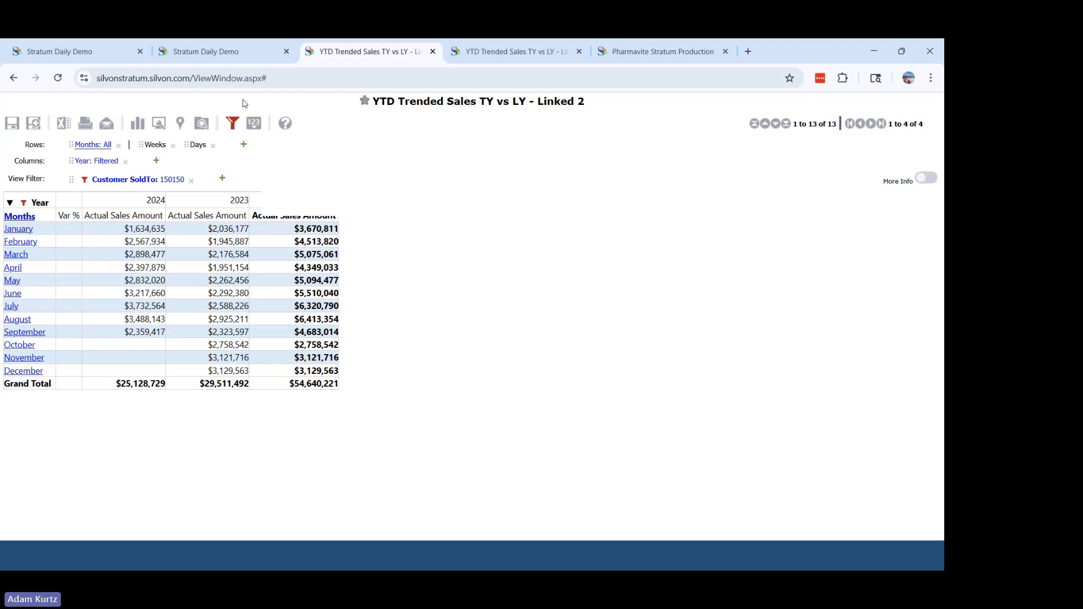
{"action": "left_click", "coordinate": [225, 59]}
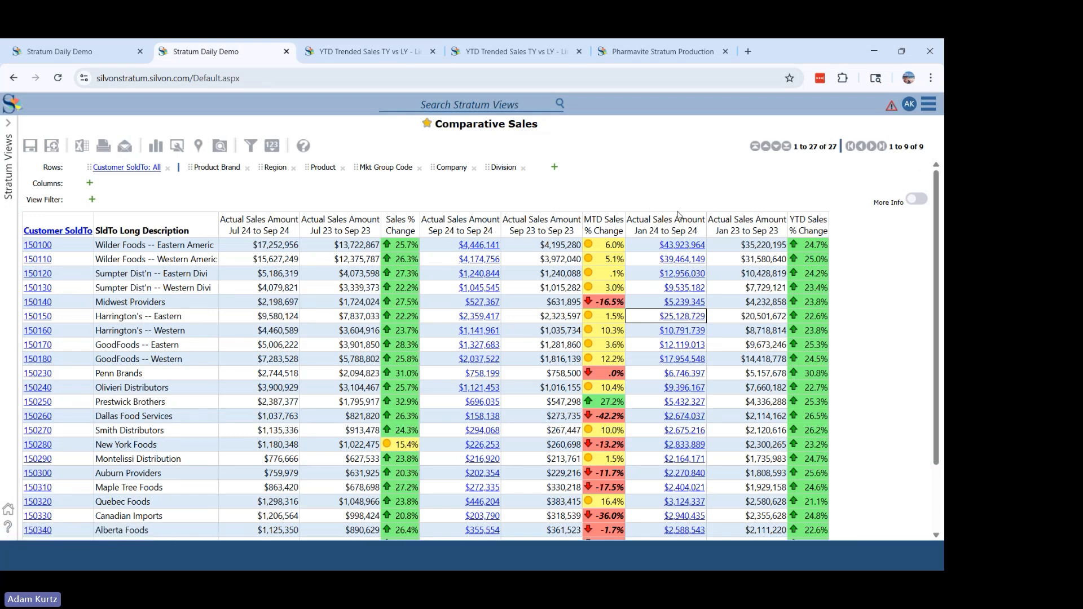
- Inspect the properties of Actual Sales Amount Jan 24 to Sep 24 and the views available for its Drilldown View, without changing the selection
{"action": "right_click", "coordinate": [662, 222]}
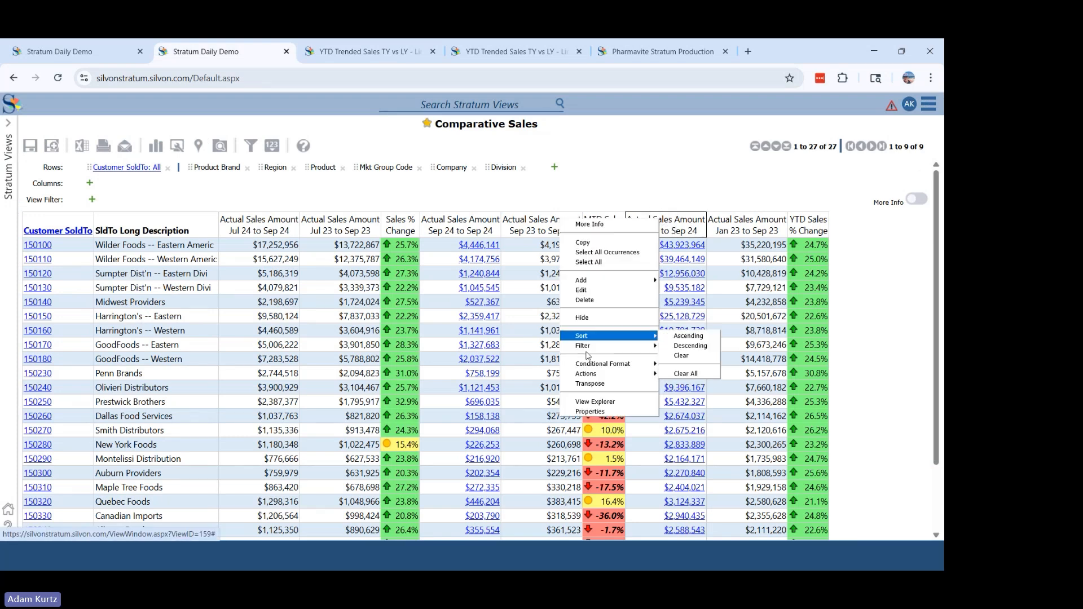
{"action": "left_click", "coordinate": [593, 411]}
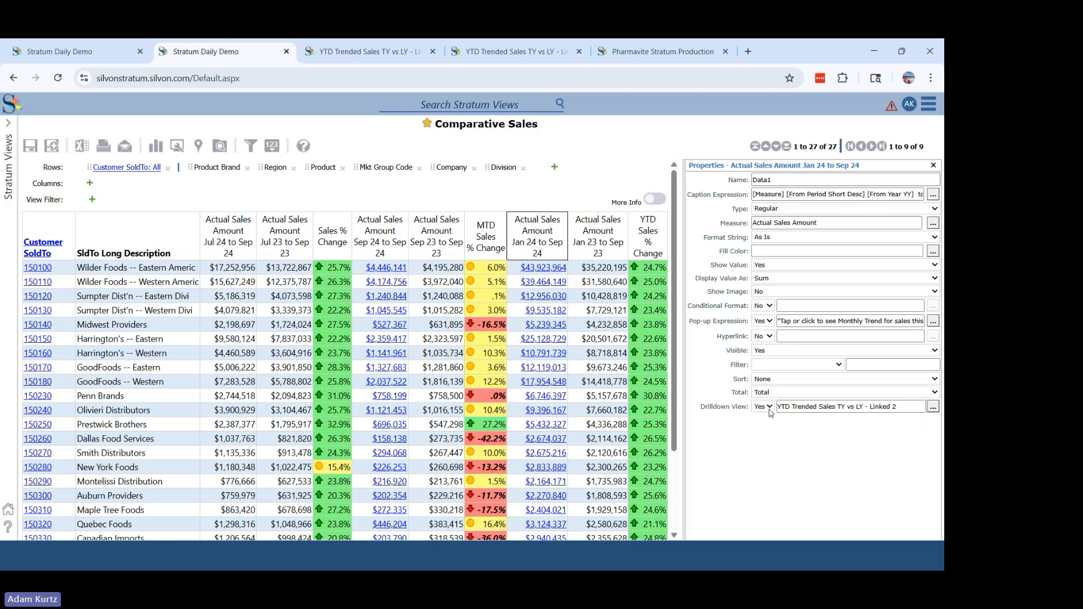
{"action": "left_click", "coordinate": [933, 407]}
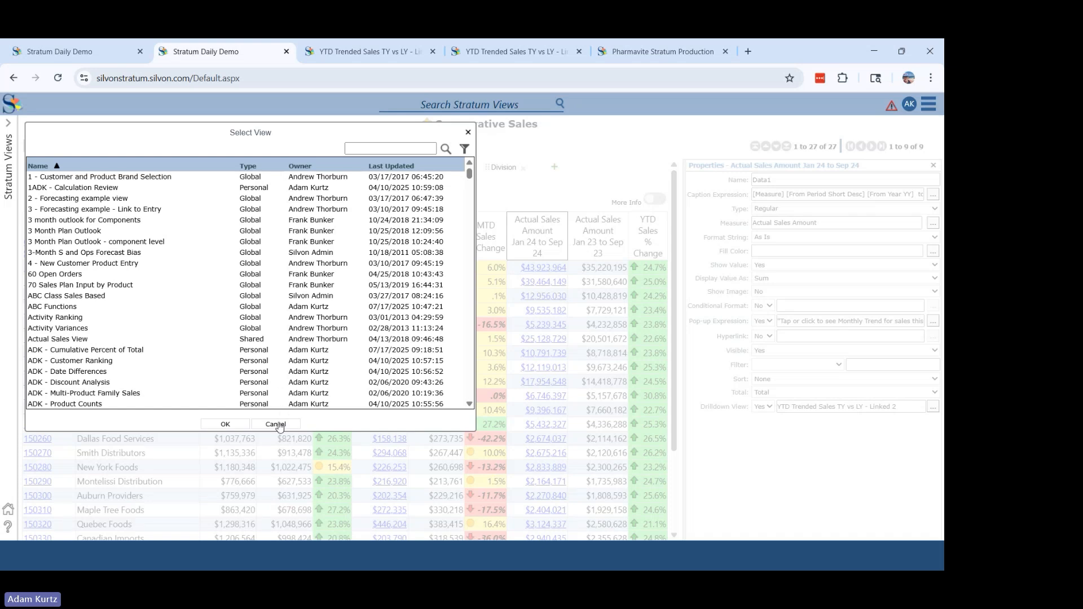
{"action": "left_click", "coordinate": [276, 425]}
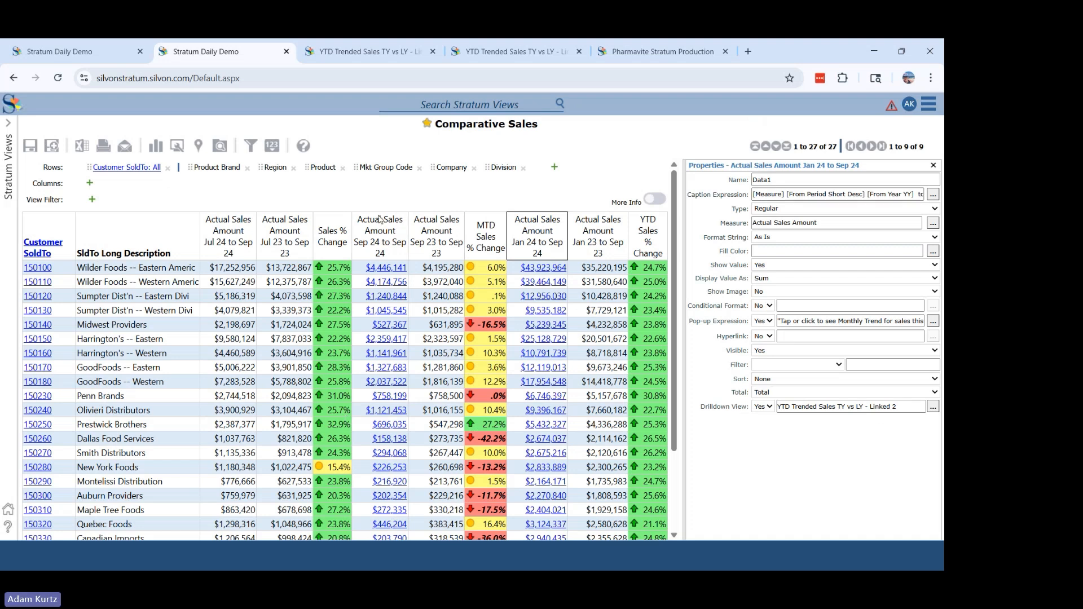
- Check and close the properties of Actual Sales Amount Sep 24 to Sep 24, and open the linked open order view for Midwest Providers
{"action": "right_click", "coordinate": [398, 233]}
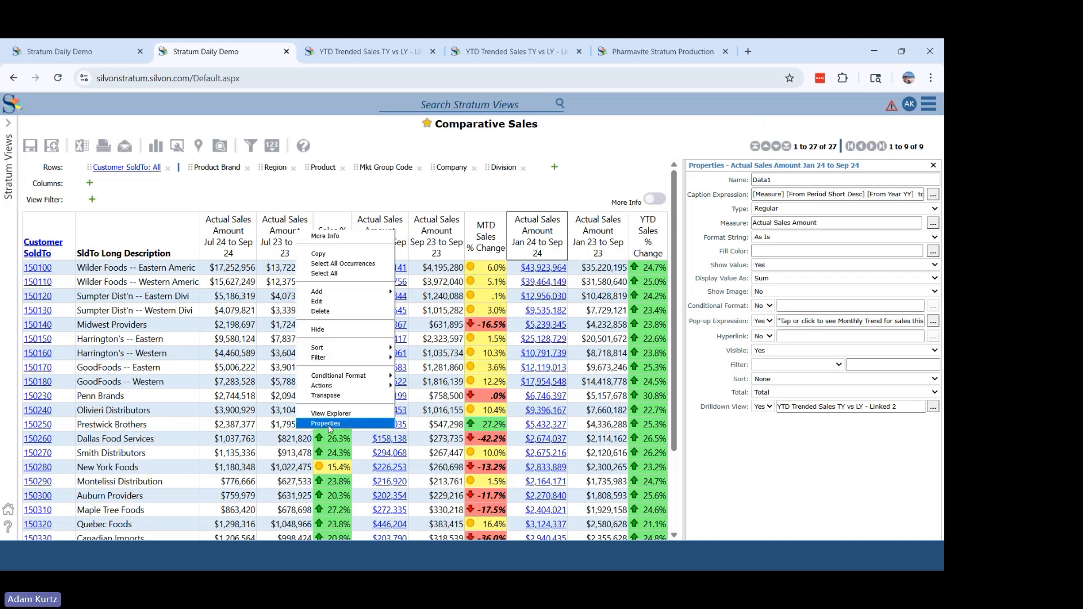
{"action": "left_click", "coordinate": [319, 424]}
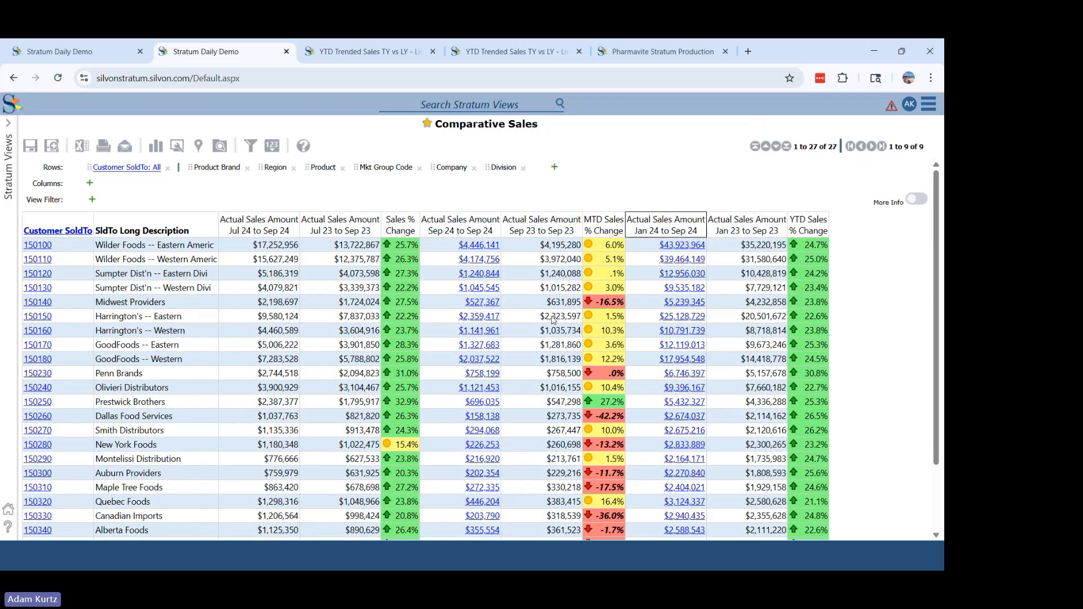
{"action": "left_click", "coordinate": [933, 166]}
{"action": "left_click", "coordinate": [485, 304]}
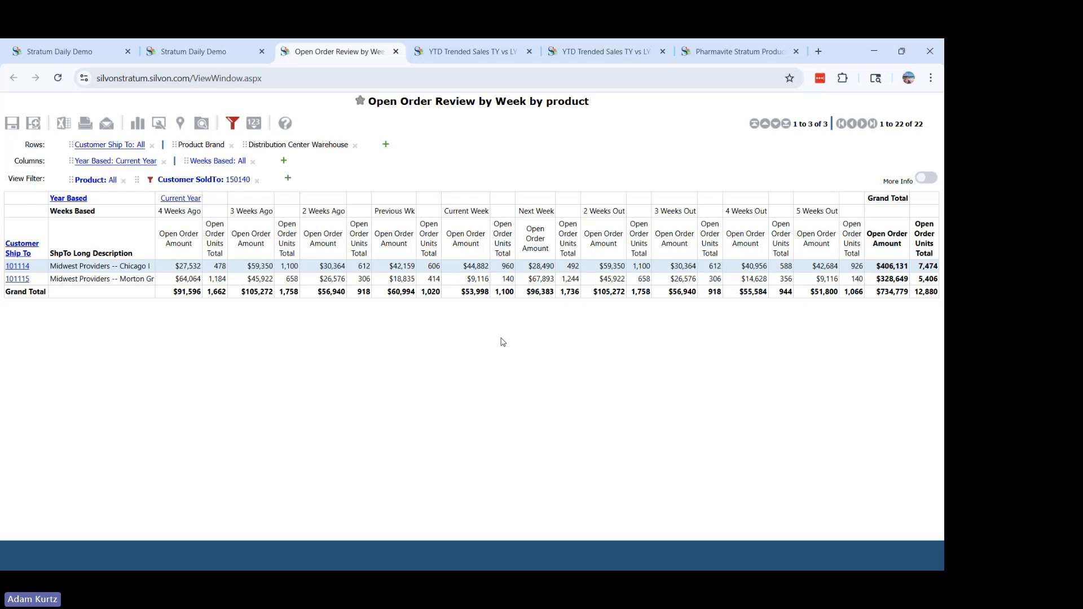
- Return to the Comparative Sales view and go to the Stratum home page
{"action": "left_click", "coordinate": [222, 56]}
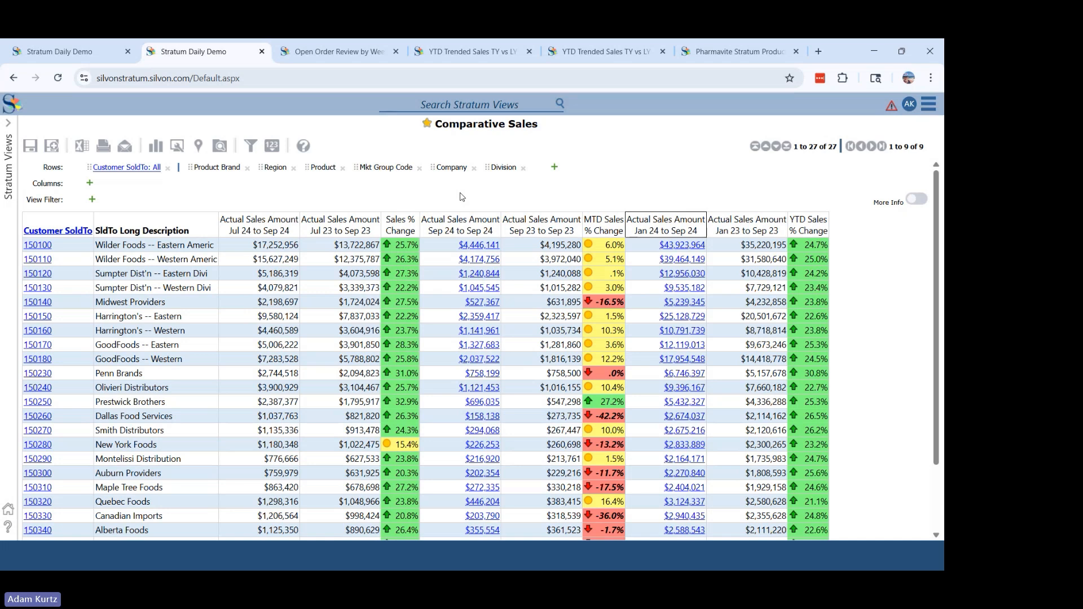
{"action": "left_click", "coordinate": [928, 104]}
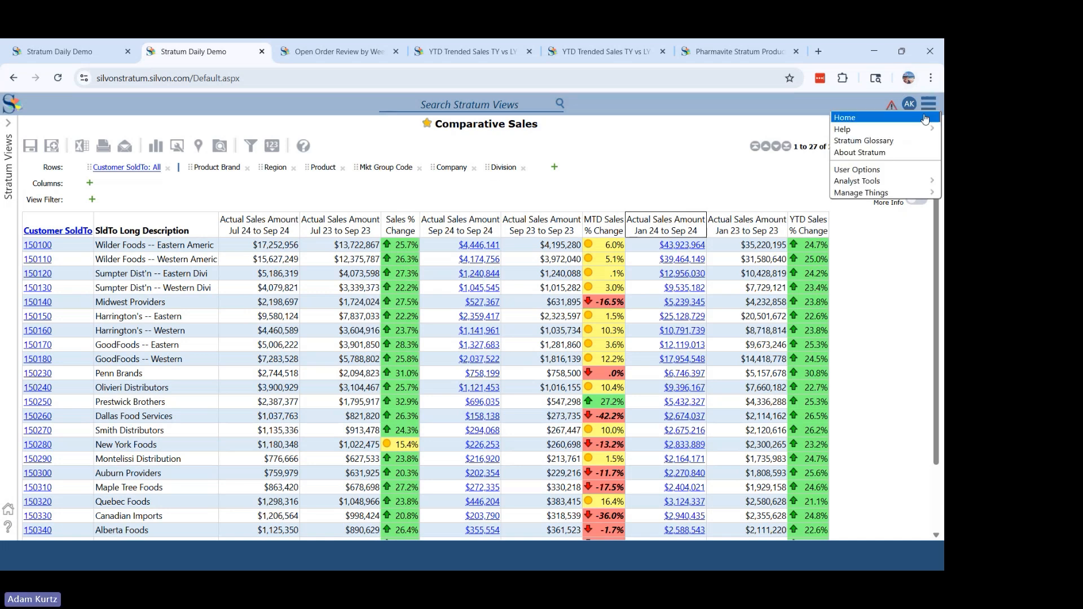
{"action": "left_click", "coordinate": [926, 118]}
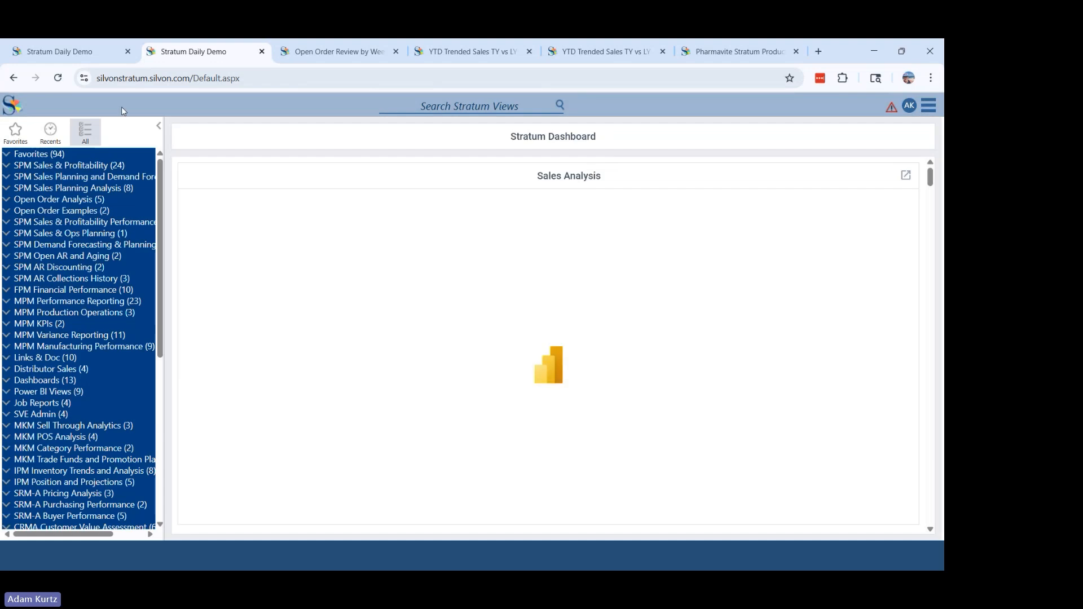